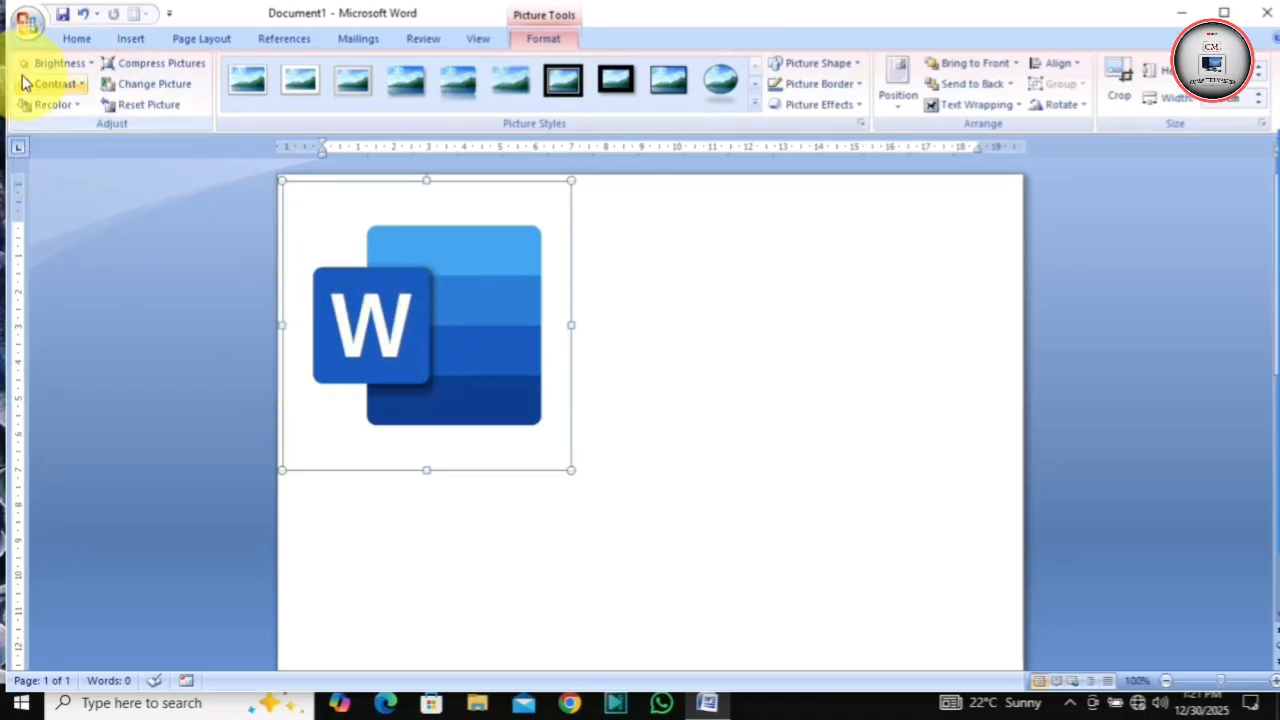
Set the picture's brightness to -20% and fine-tune it to -28% in the picture correction options.
left_click(88, 64)
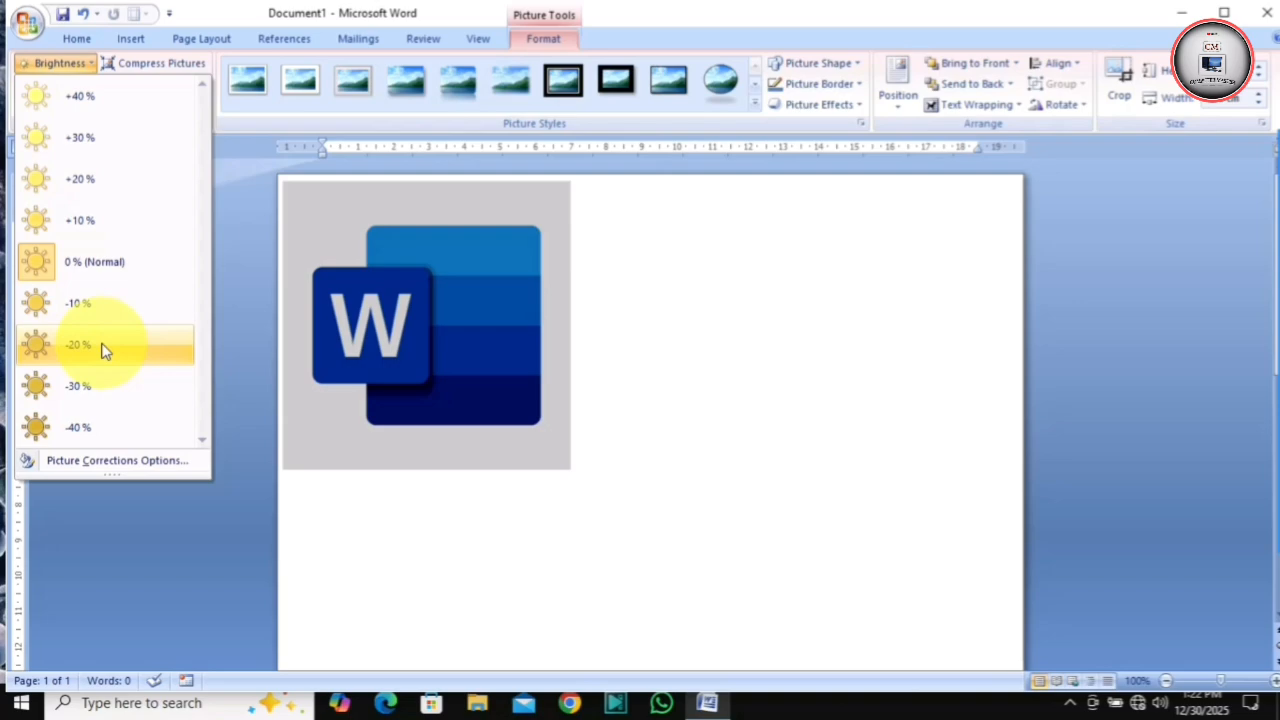
left_click(101, 345)
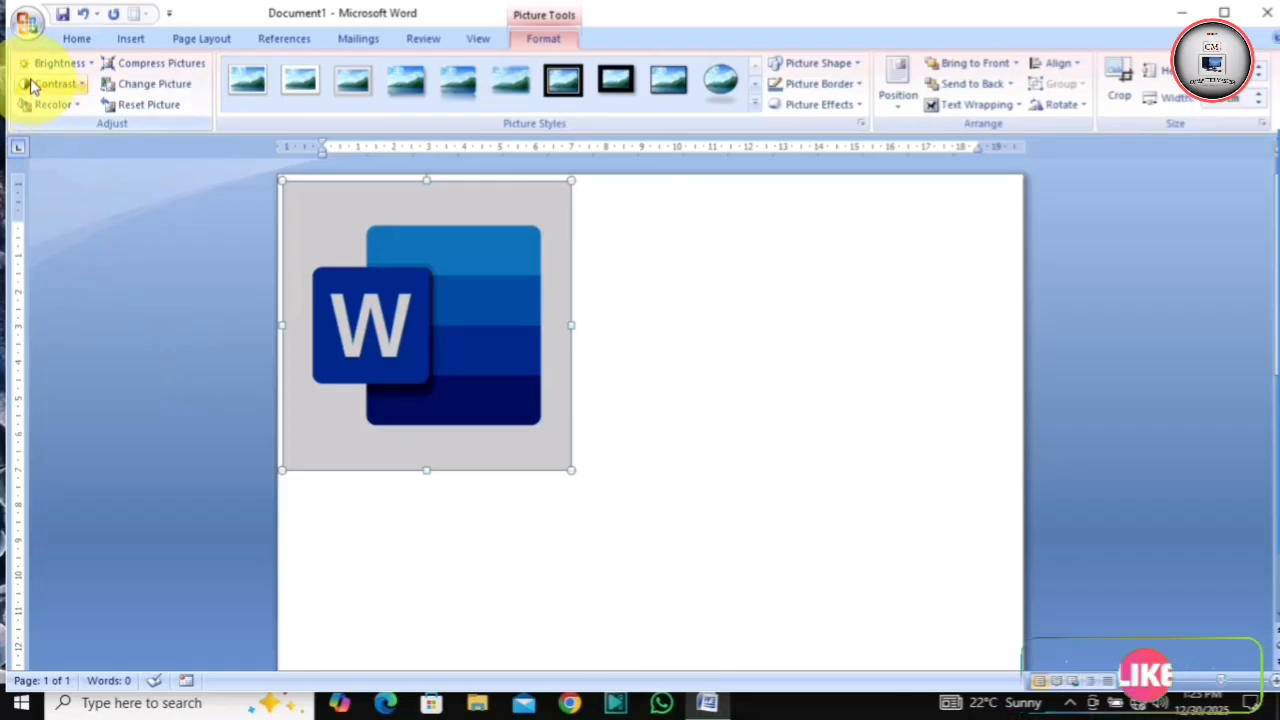
left_click(88, 65)
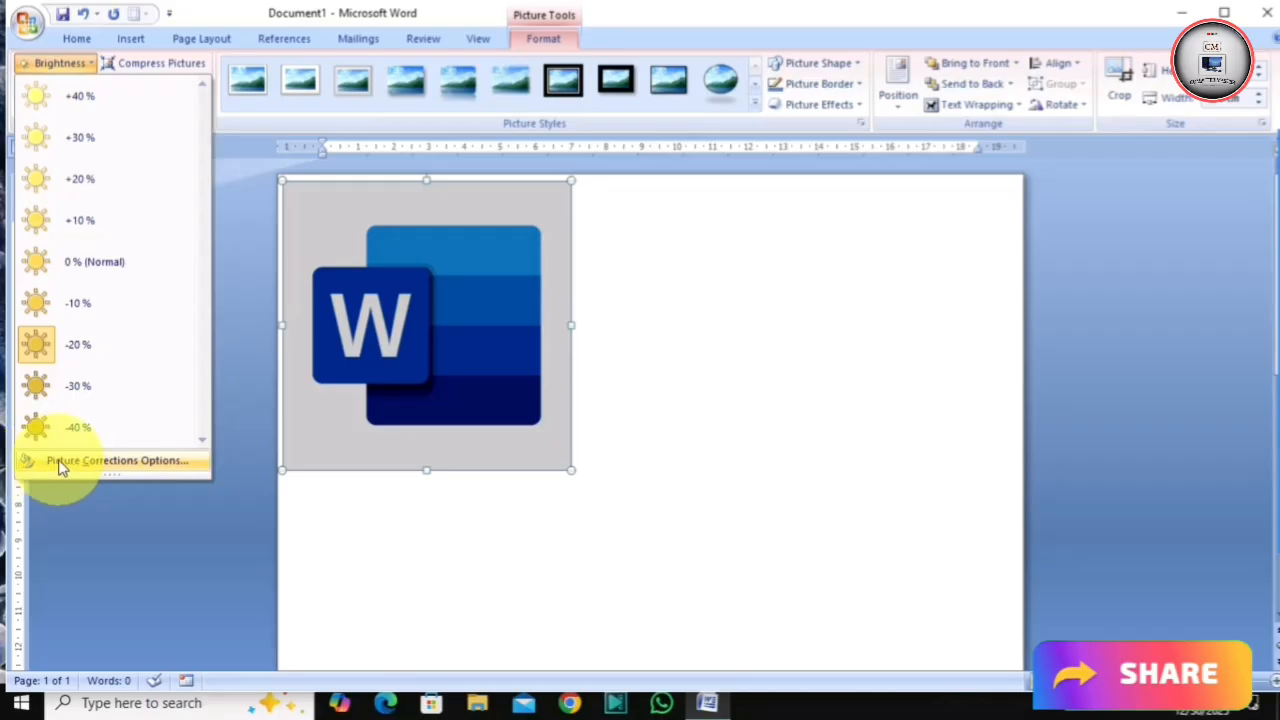
left_click(120, 460)
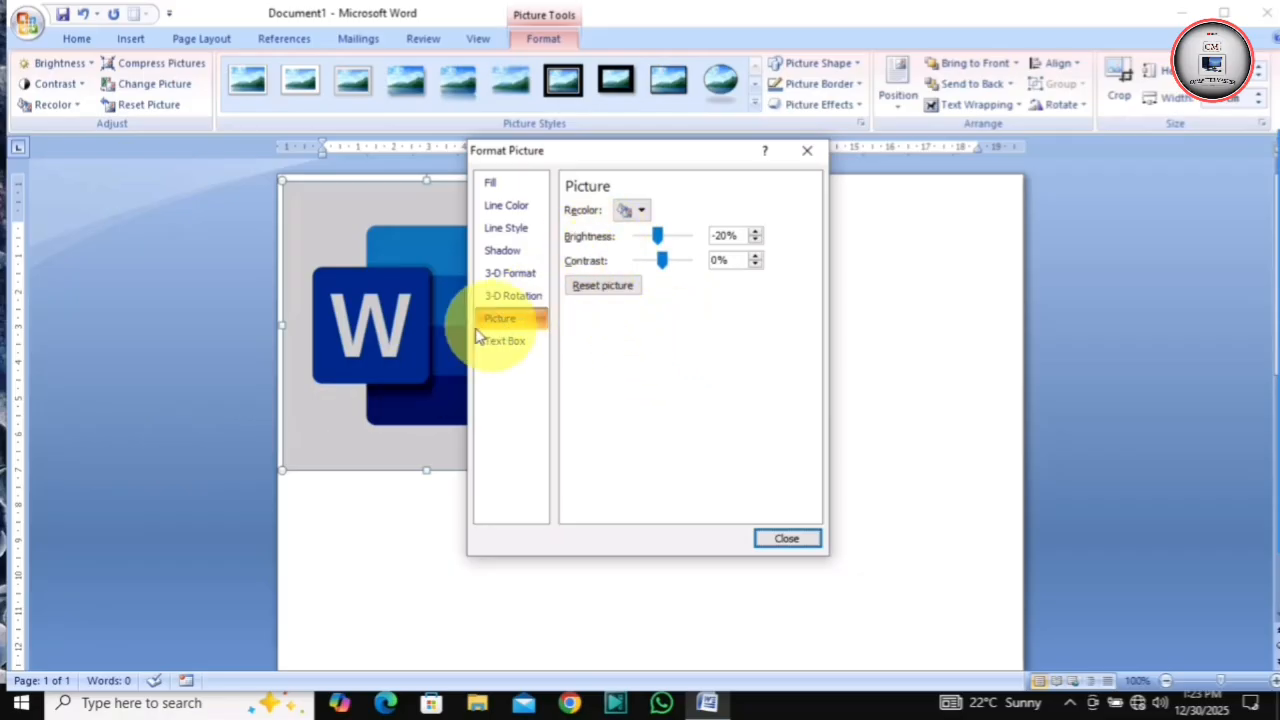
left_click(657, 236)
mouse_move(657, 236)
left_mouse_down()
mouse_move(680, 235)
mouse_move(641, 236)
mouse_move(657, 237)
left_mouse_up()
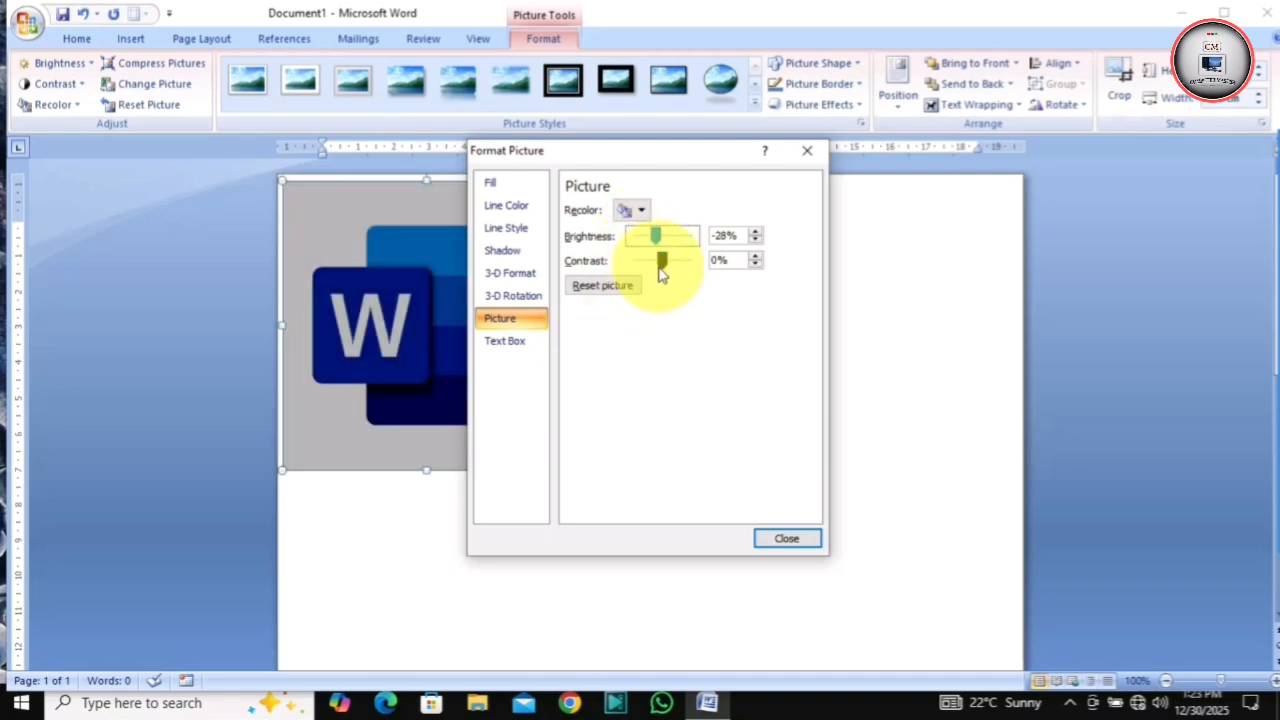
left_click(808, 150)
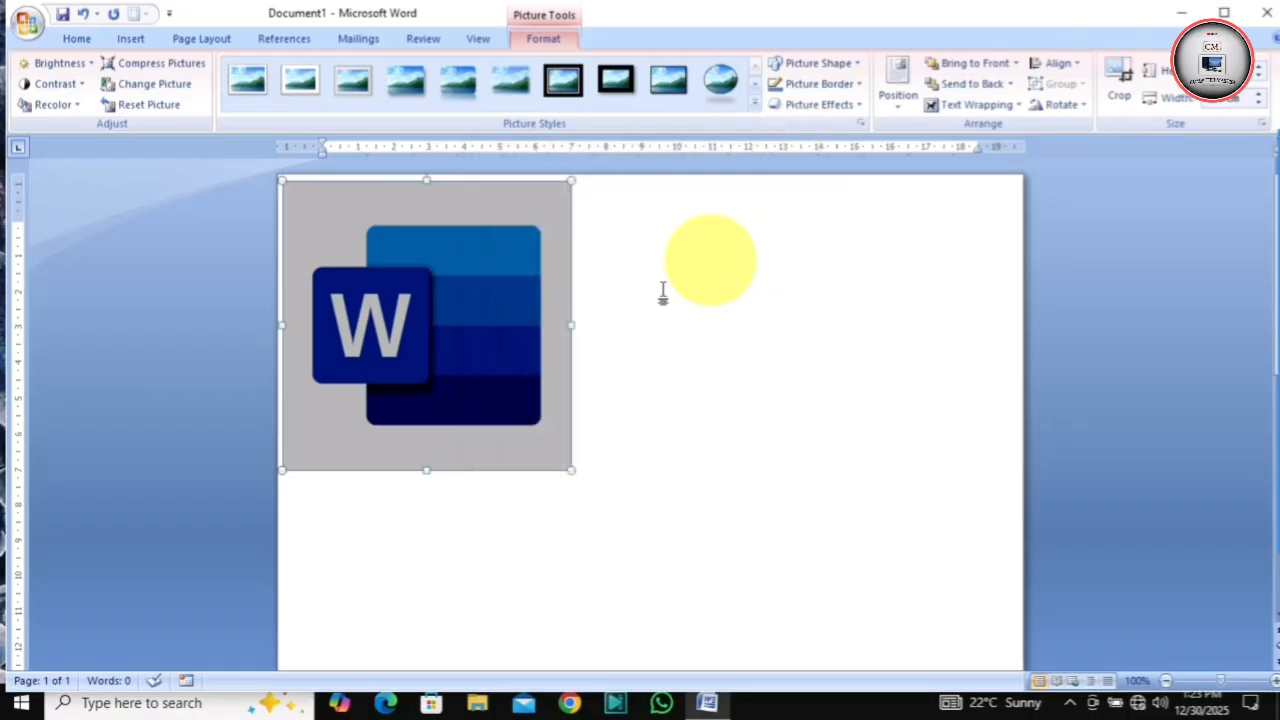
left_click(83, 88)
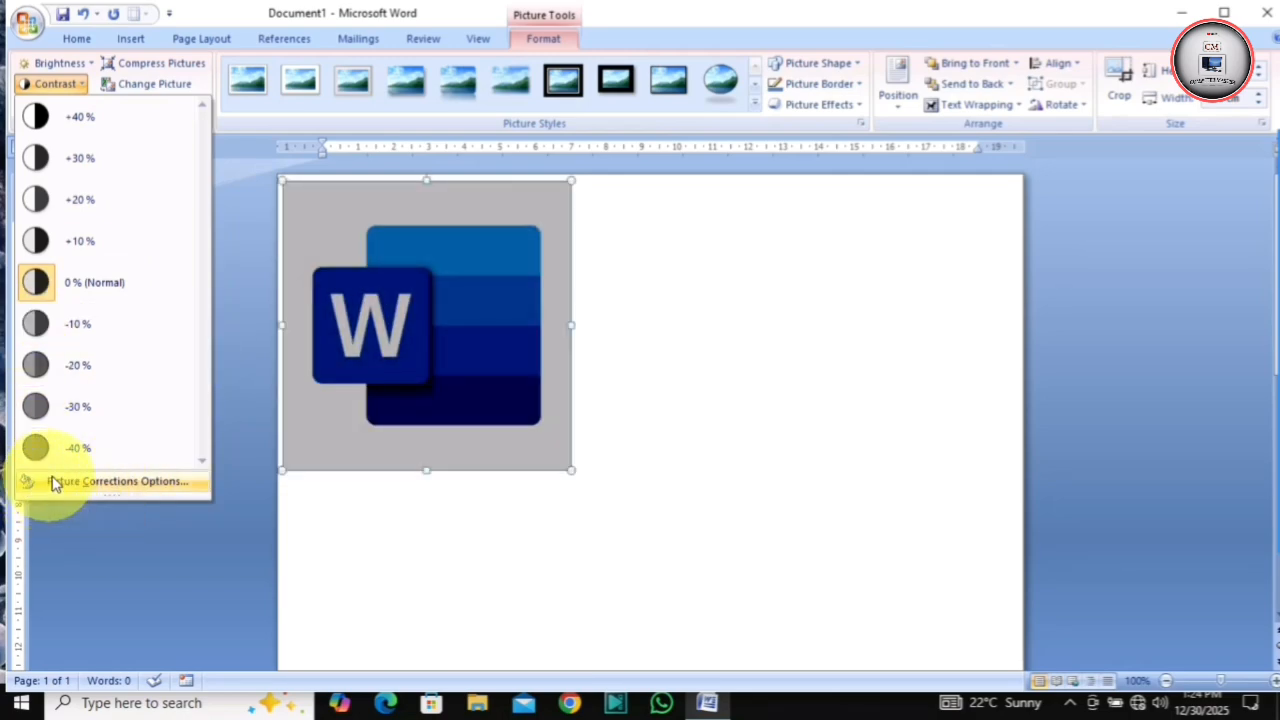
left_click(108, 481)
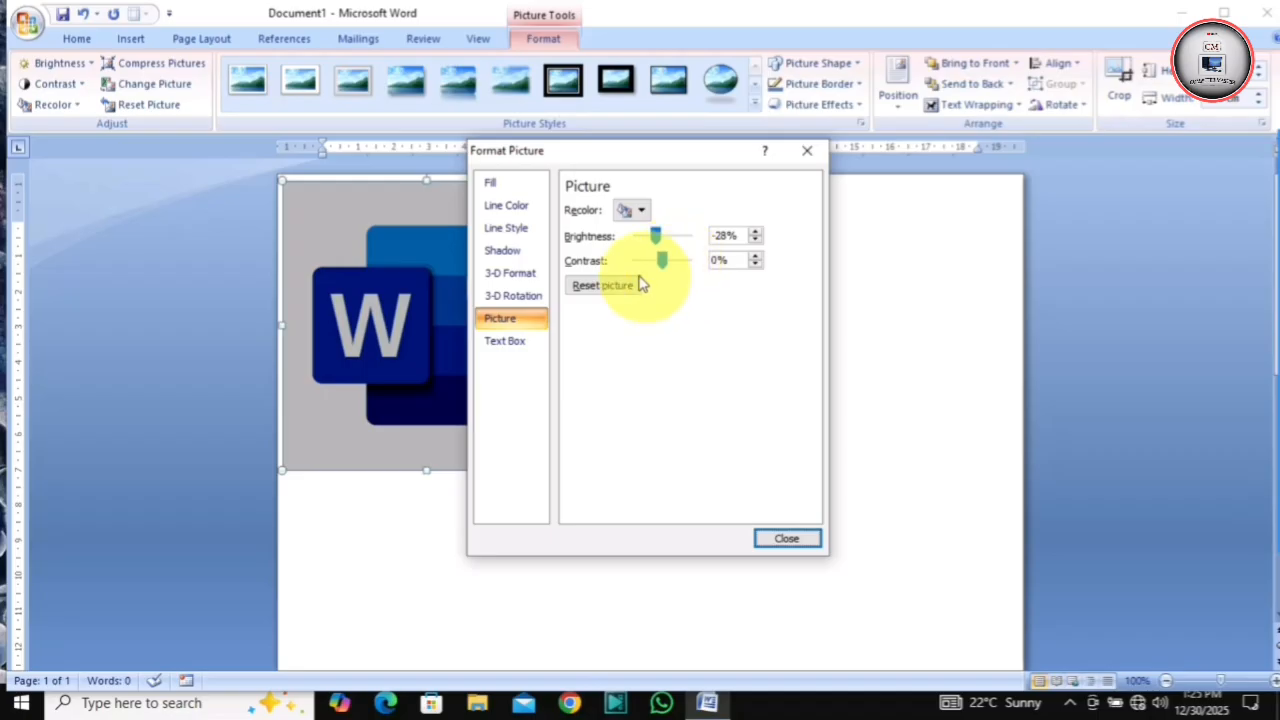
left_click(807, 150)
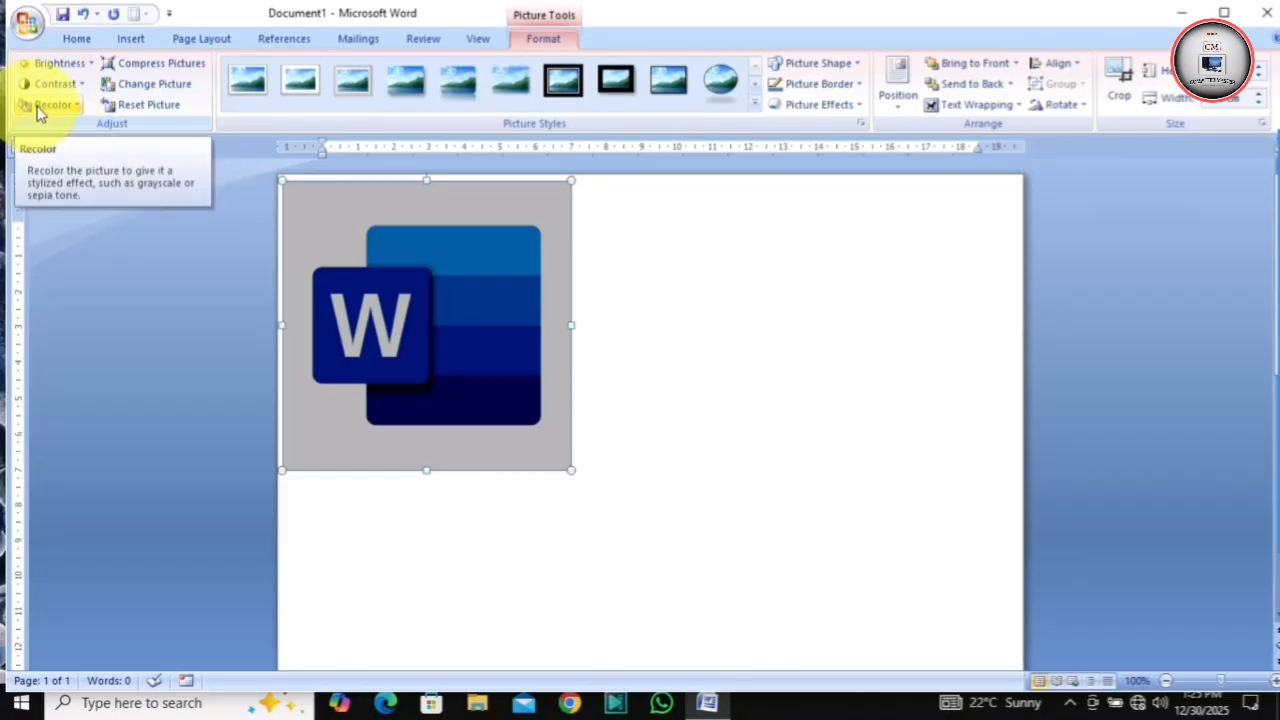
Recolor the picture with the blue dark variation and replace that with a red variation from the standard colors.
left_click(76, 105)
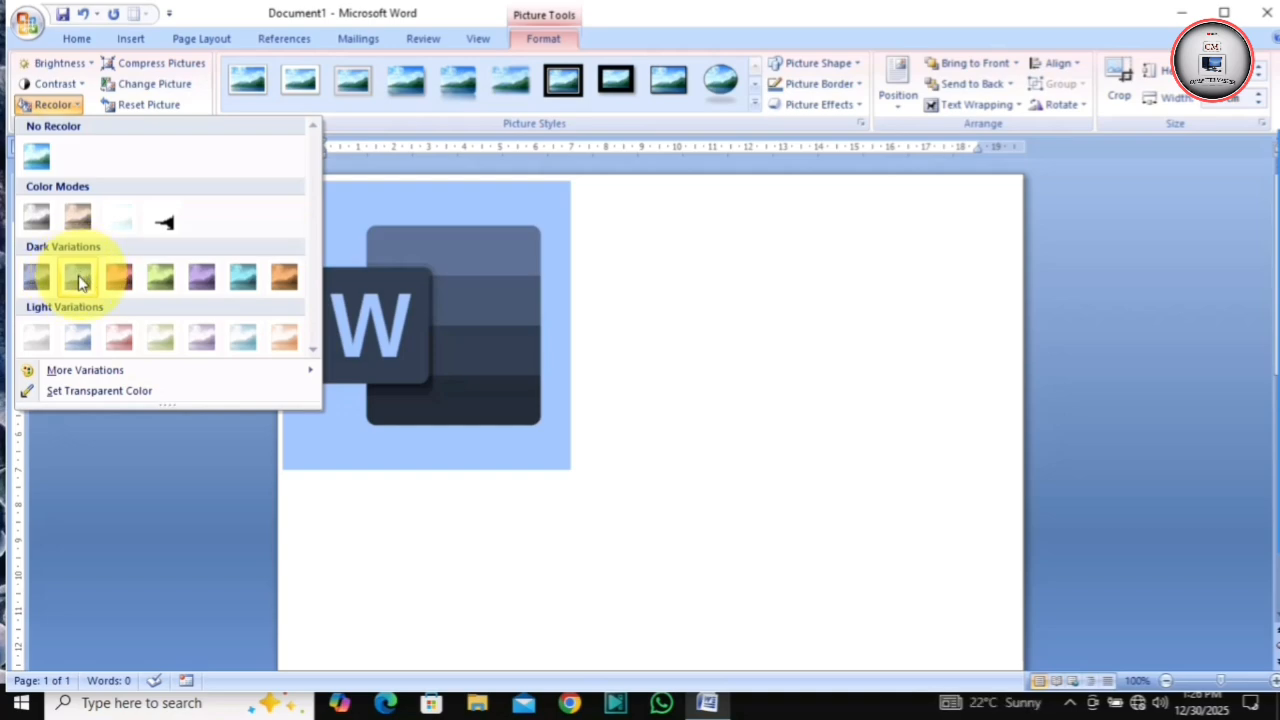
left_click(76, 272)
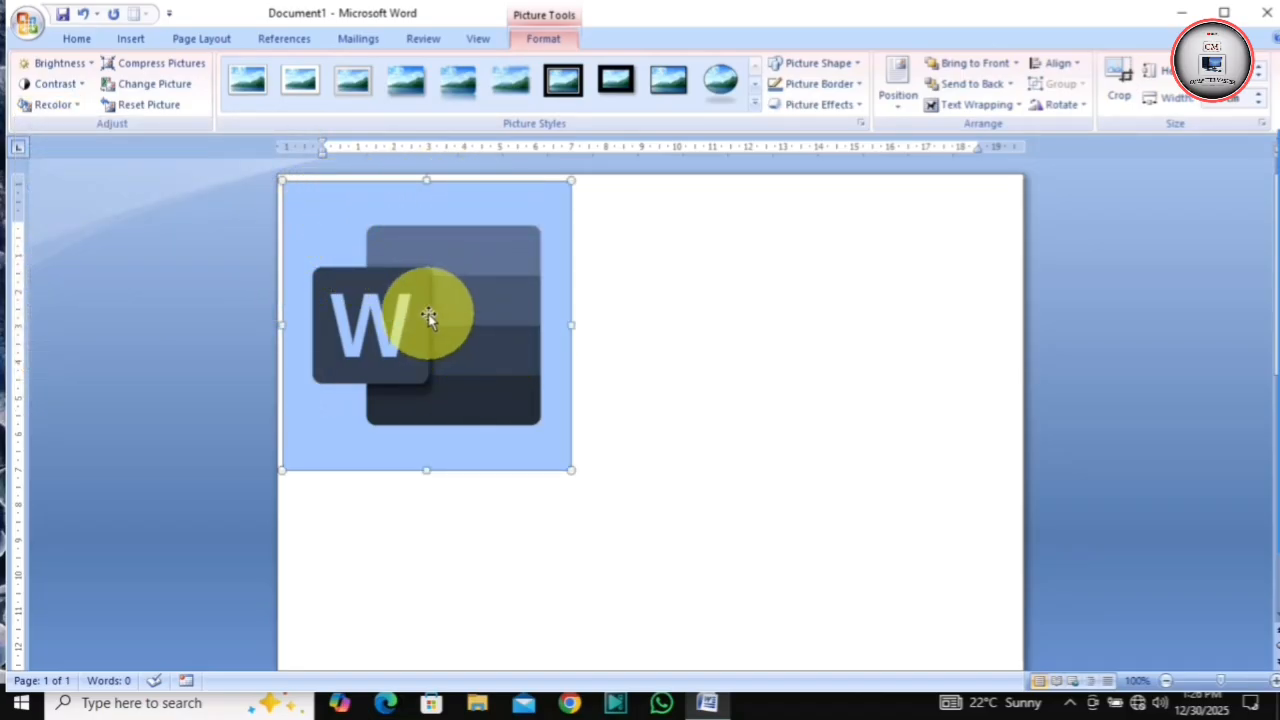
left_click(58, 104)
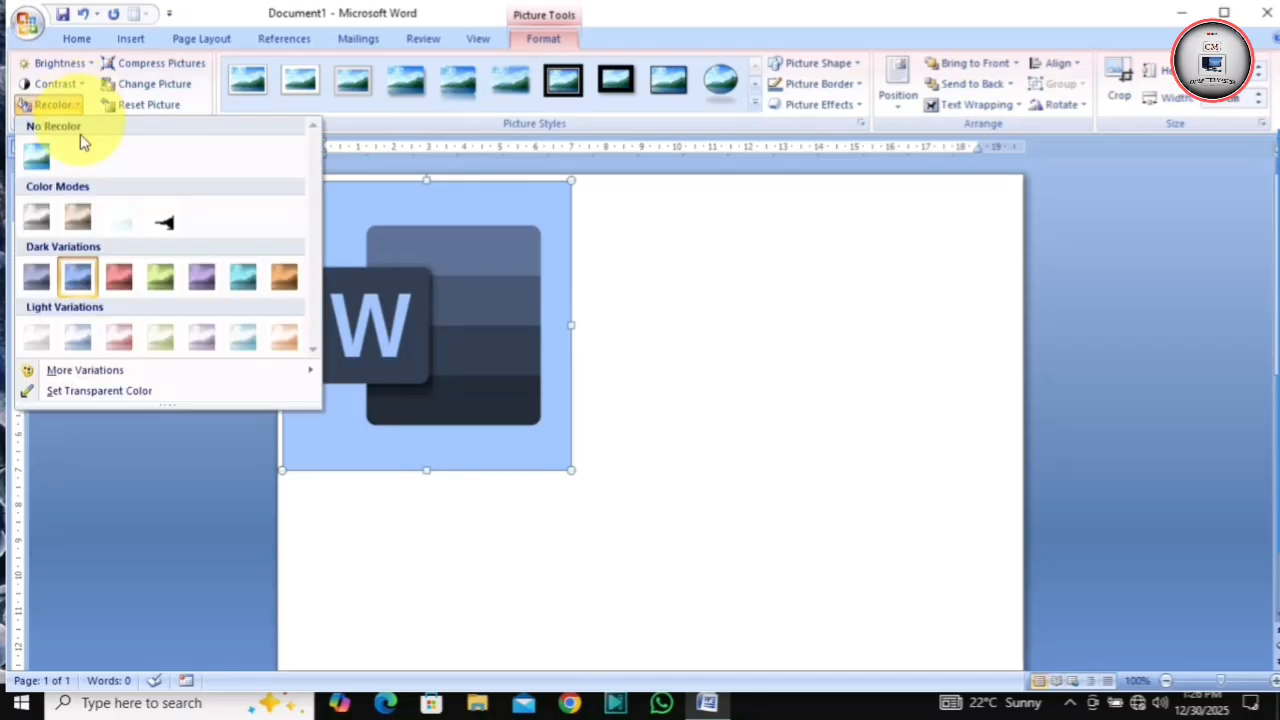
mouse_move(45, 370)
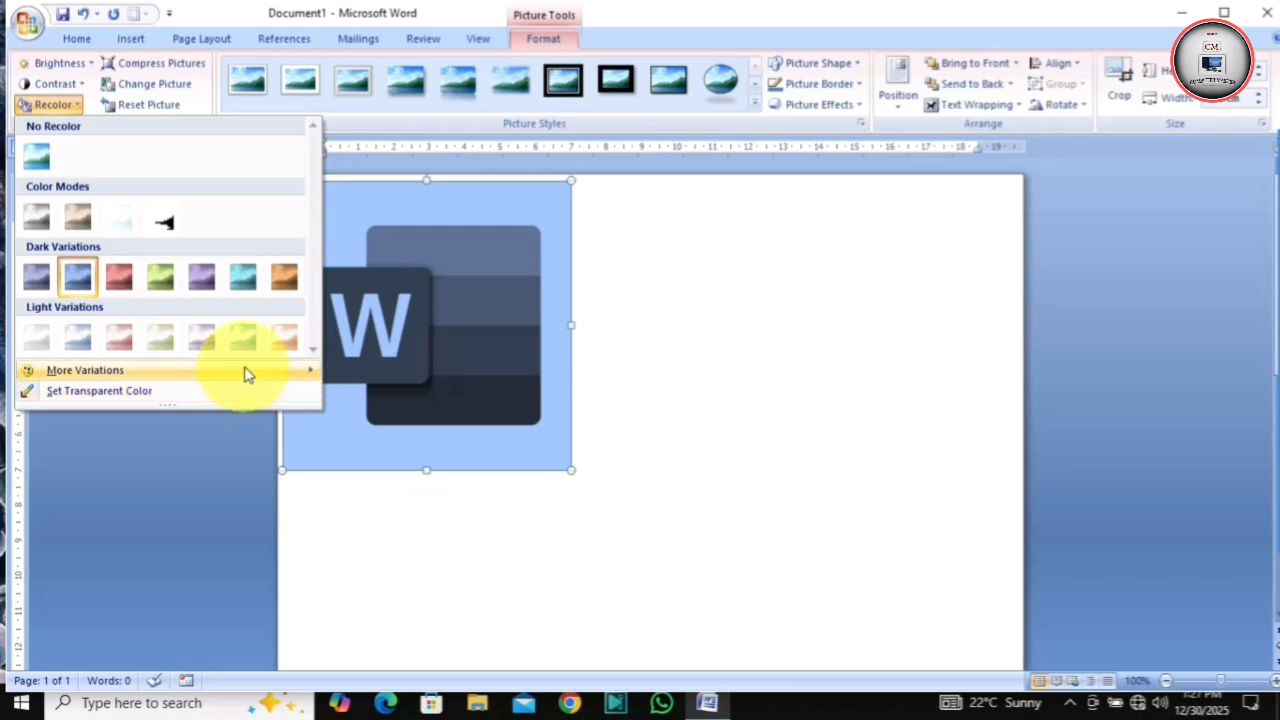
mouse_move(310, 371)
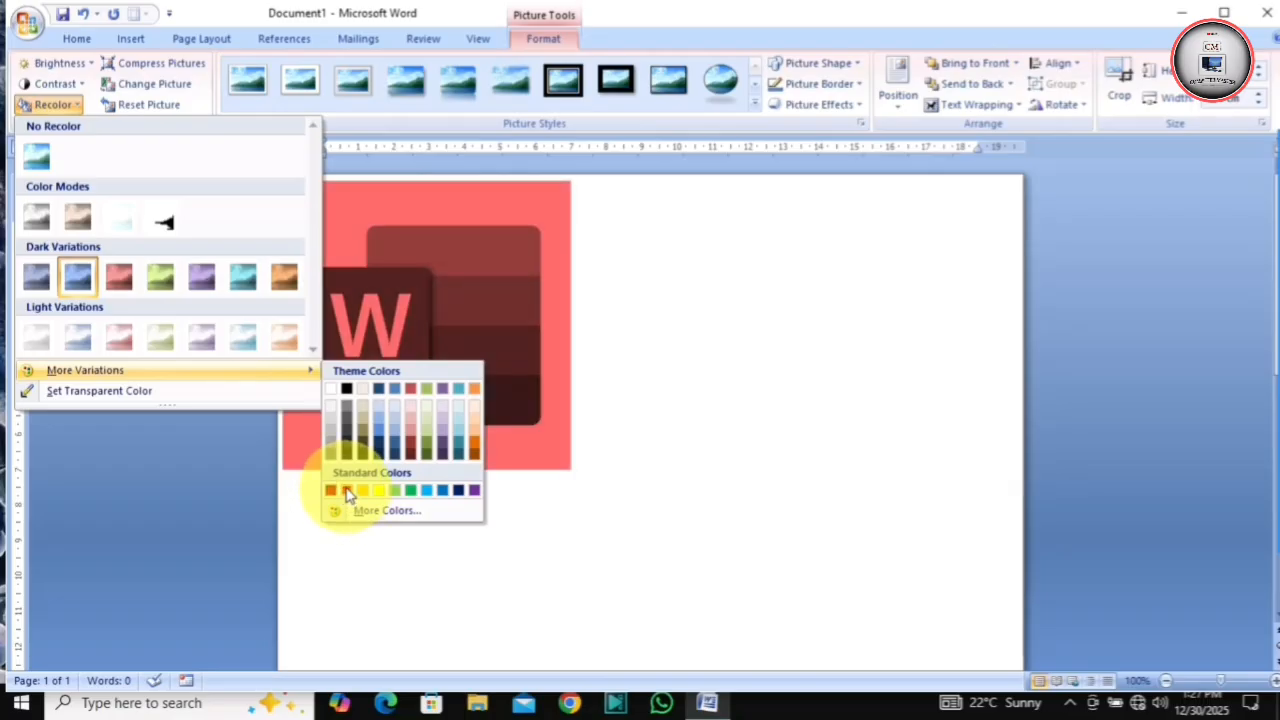
left_click(345, 489)
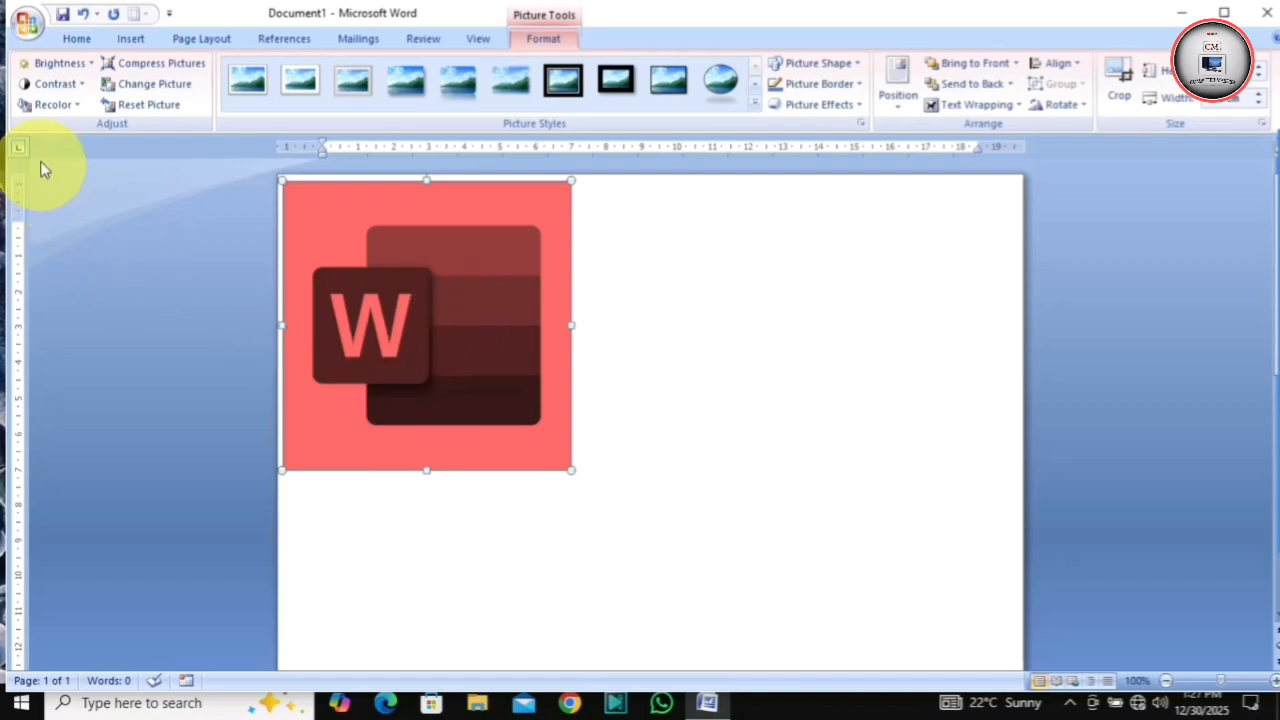
Make the picture's red background color transparent.
left_click(77, 106)
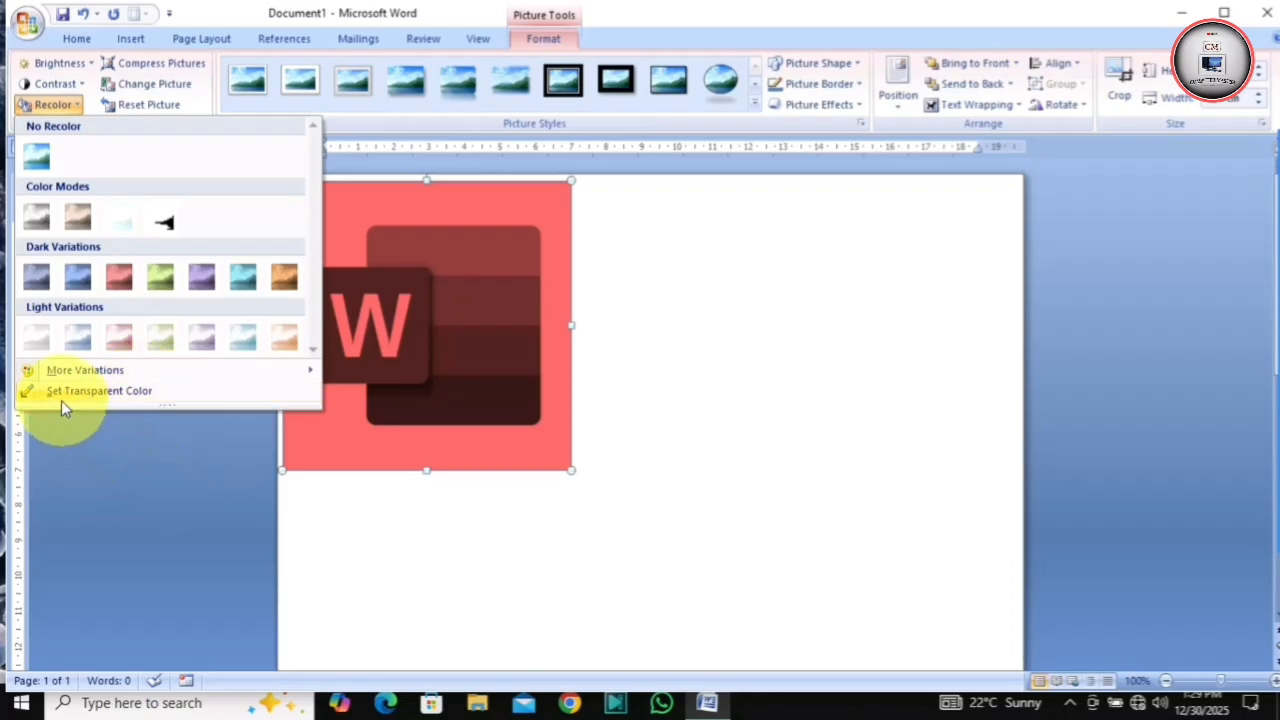
left_click(128, 392)
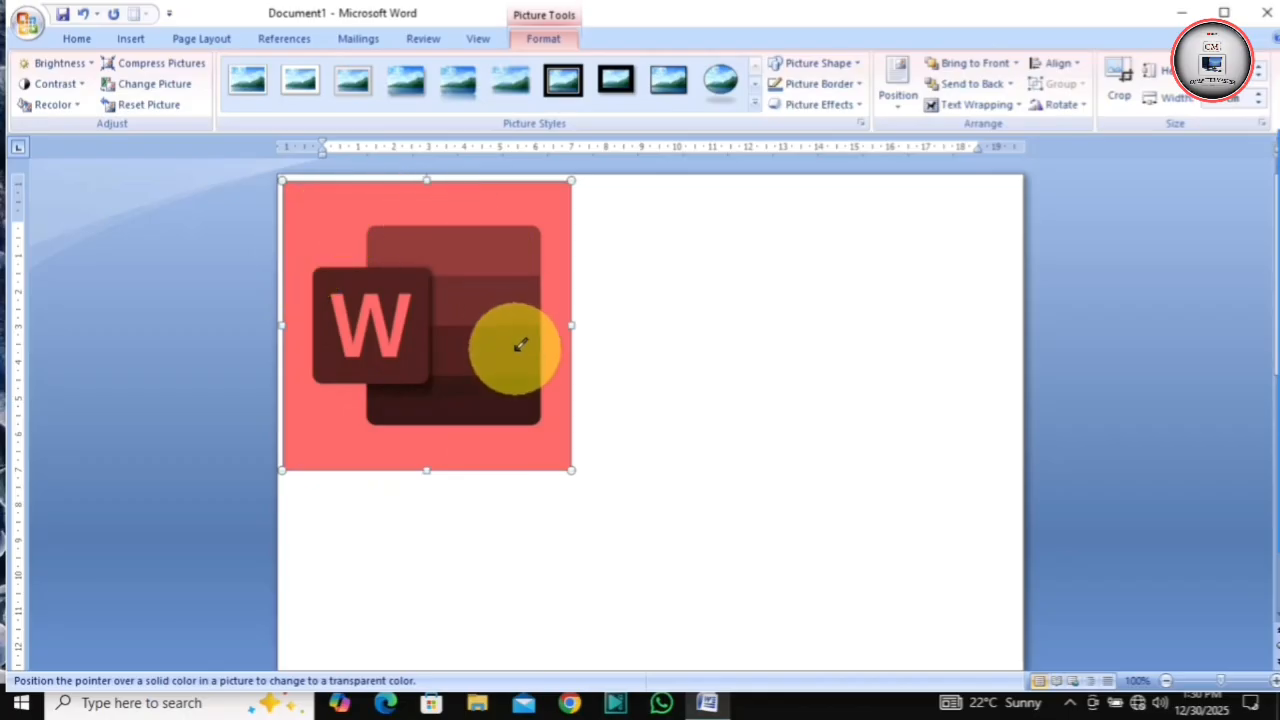
left_click(324, 203)
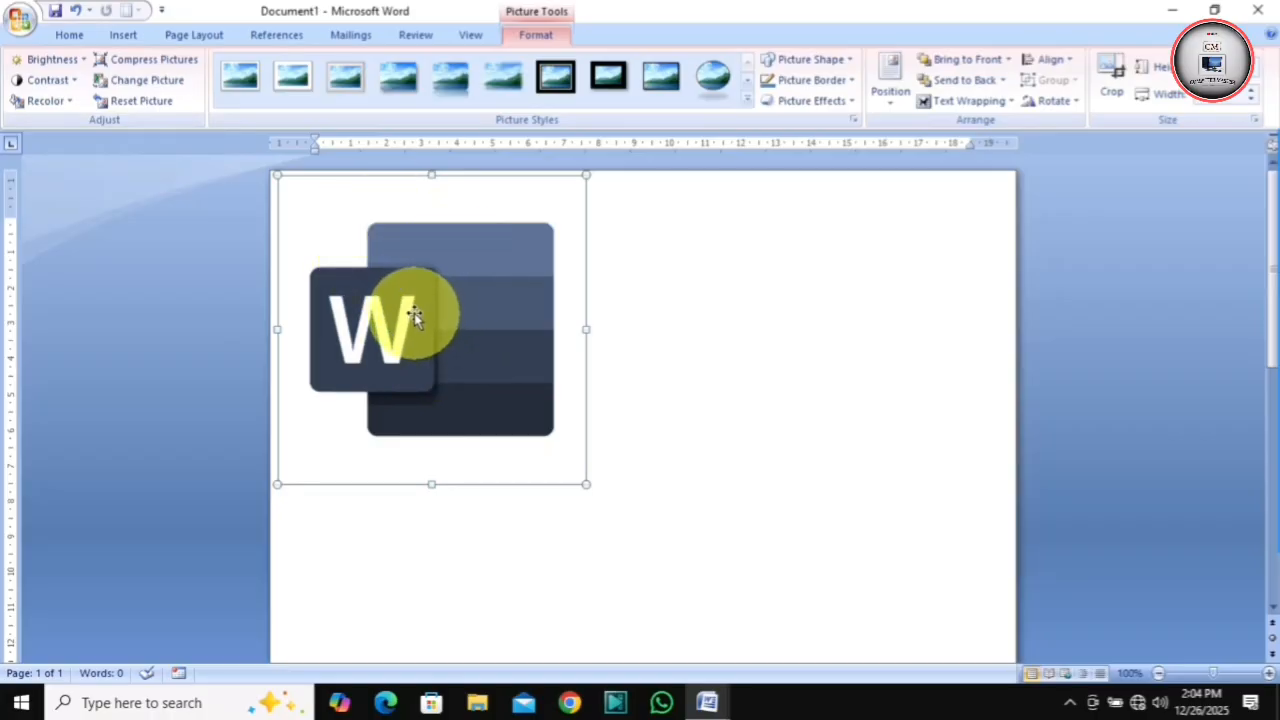
Compress only the selected picture for Print (220 ppi), keeping compression on save and deletion of cropped areas enabled.
left_click(155, 62)
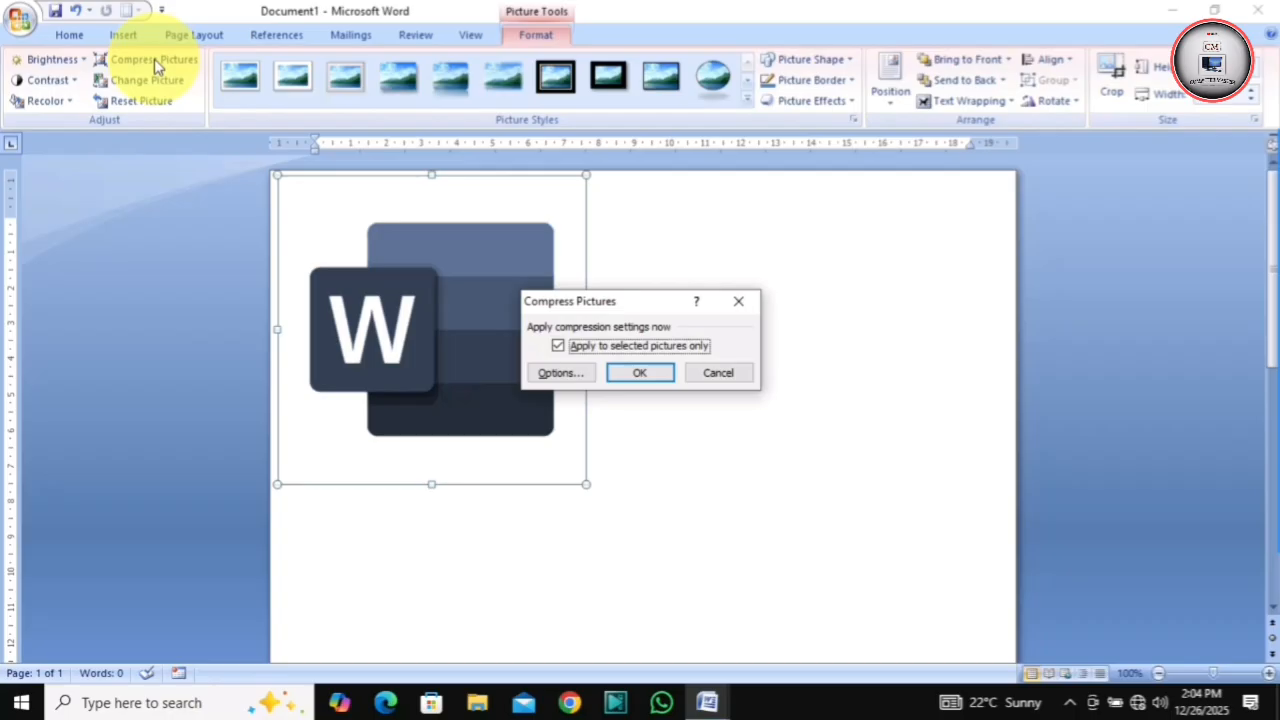
left_click(556, 373)
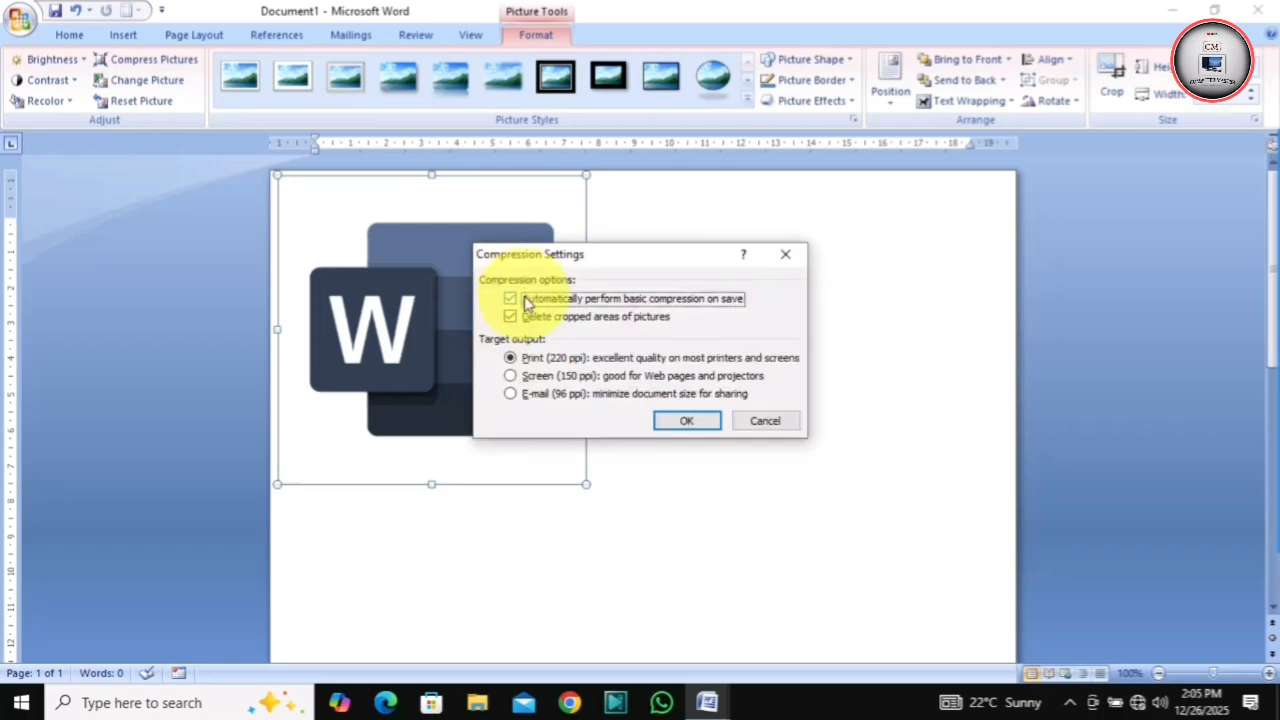
left_click(509, 316)
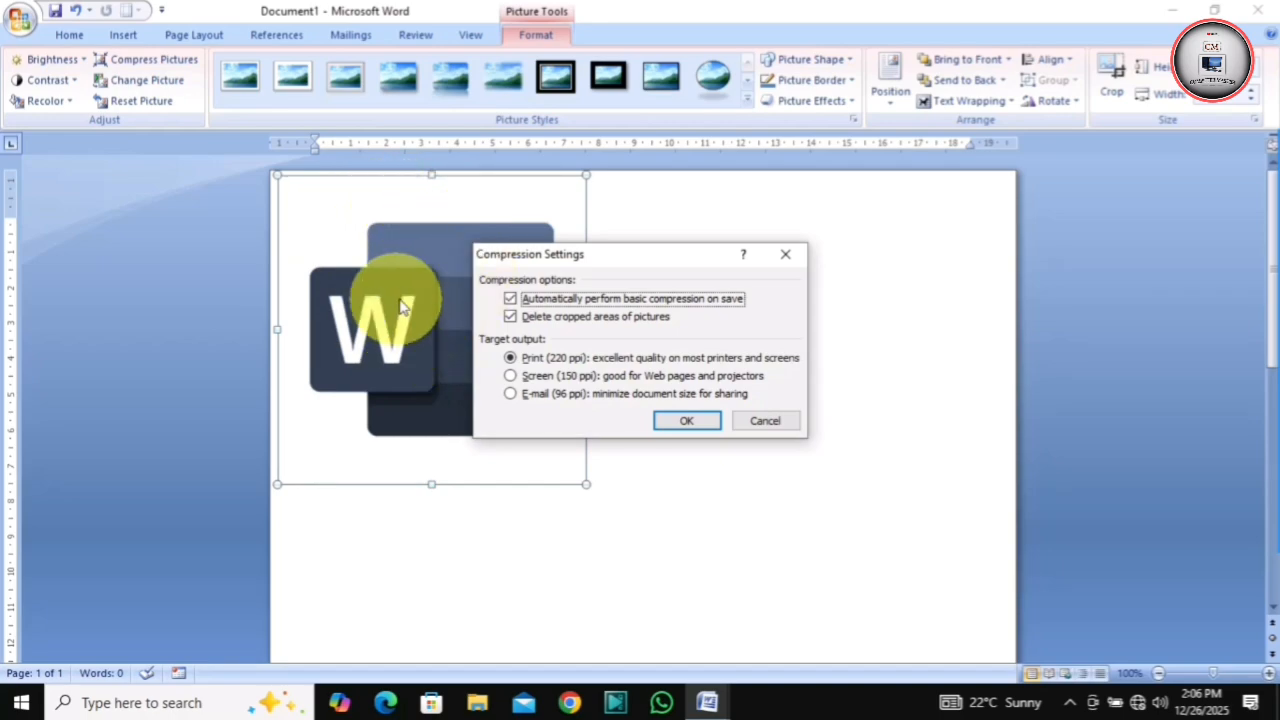
key("Return")
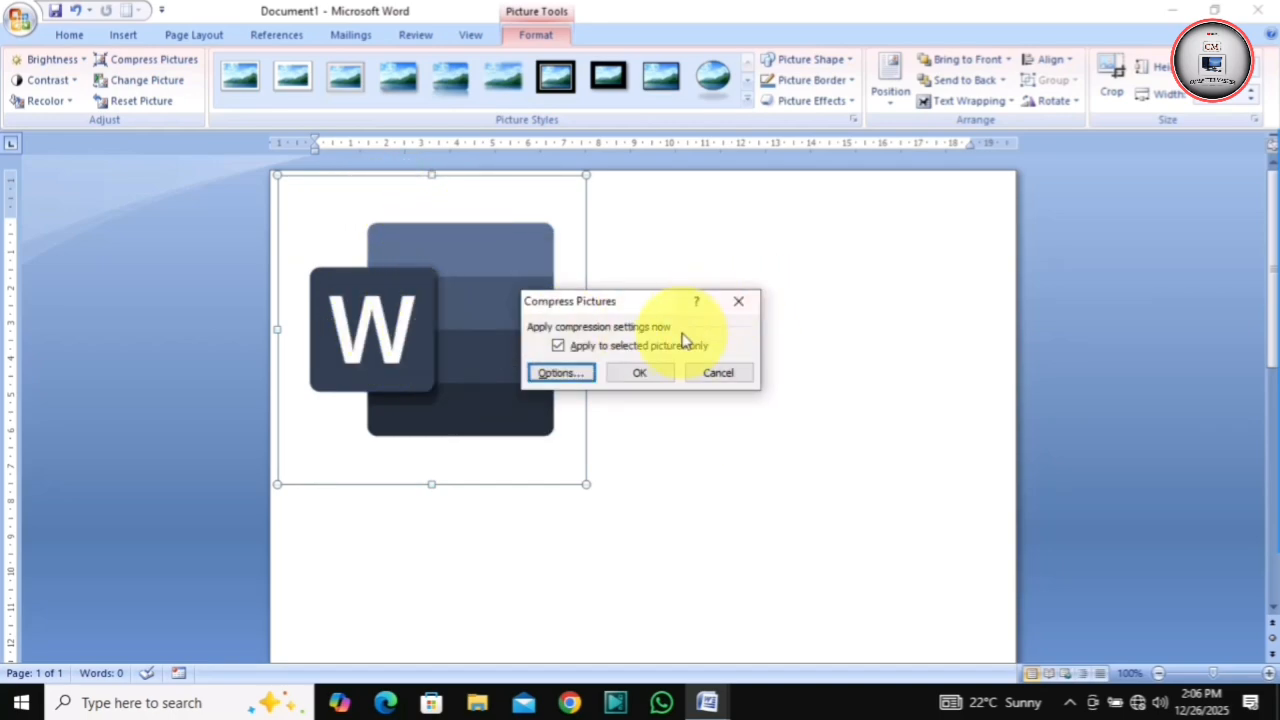
left_click(632, 372)
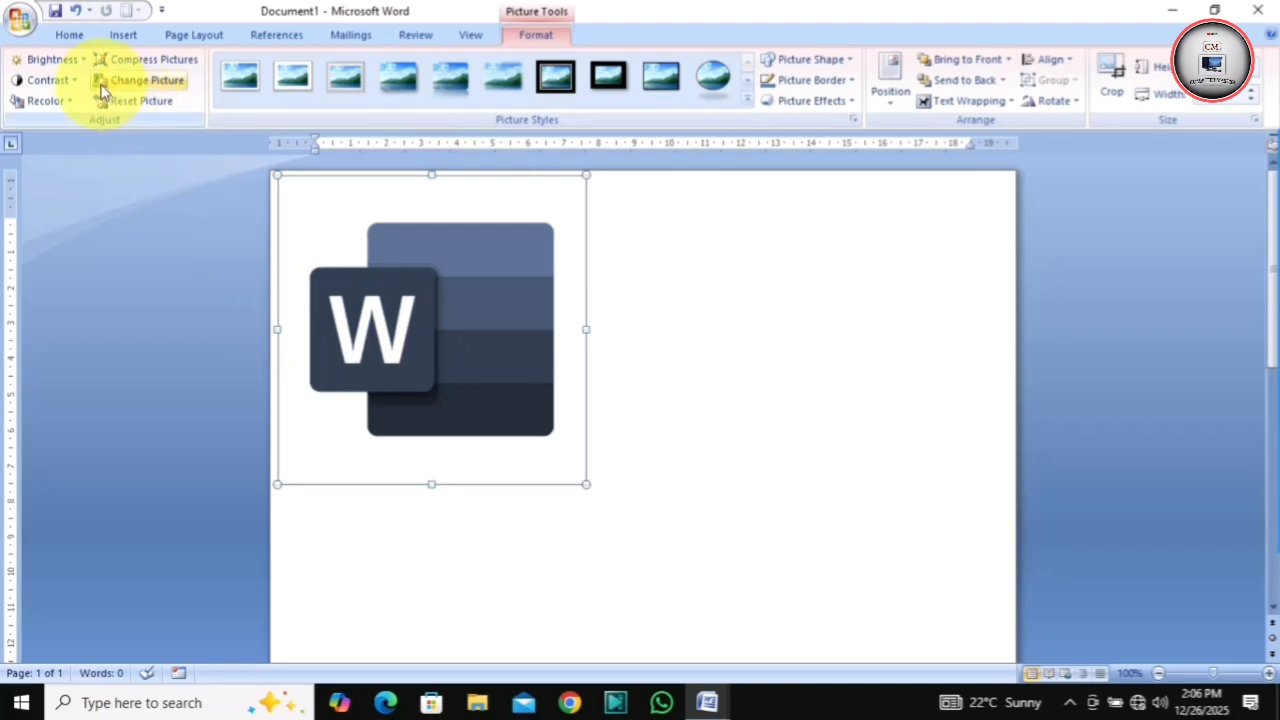
left_click(148, 80)
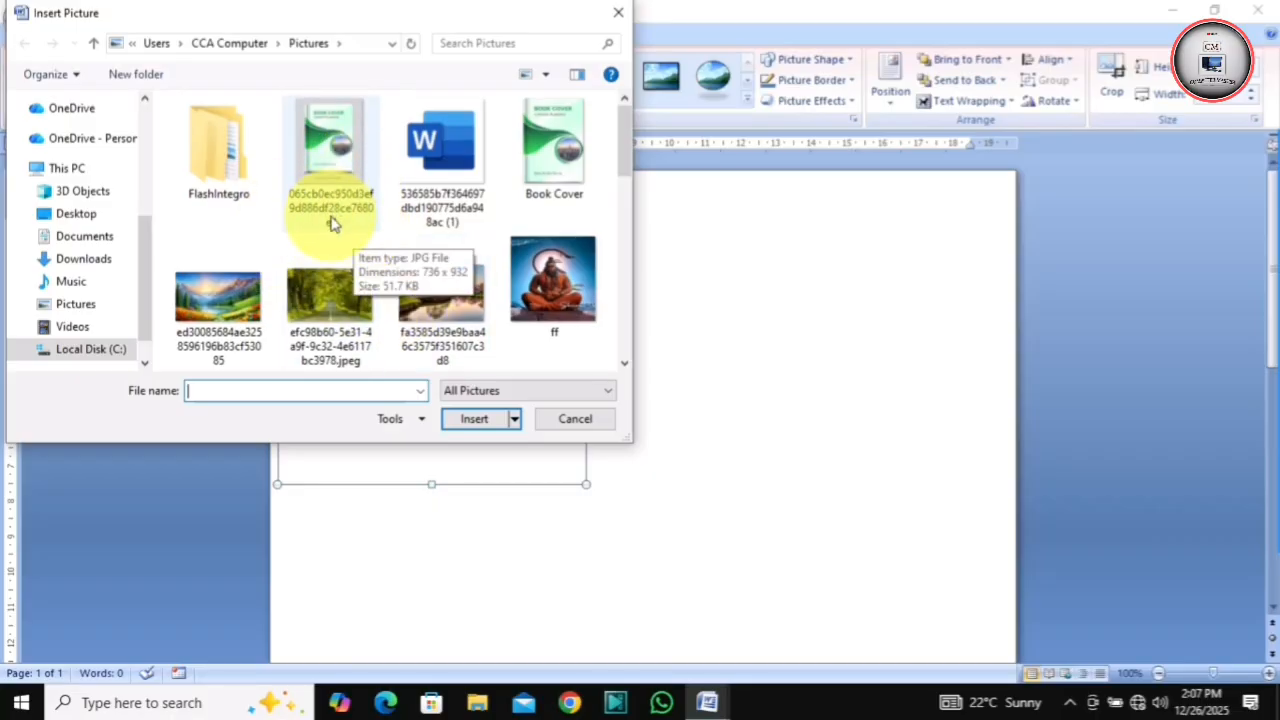
scroll(333, 223, "down", 1)
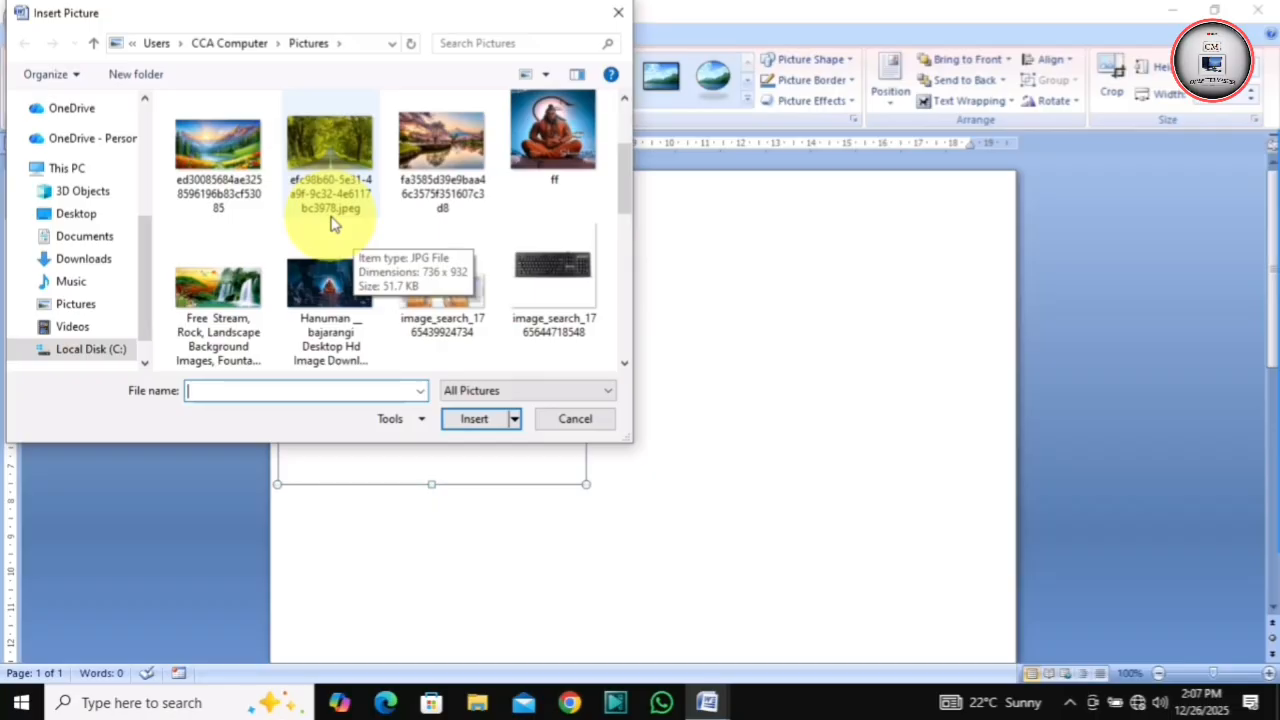
scroll(333, 223, "down", 1)
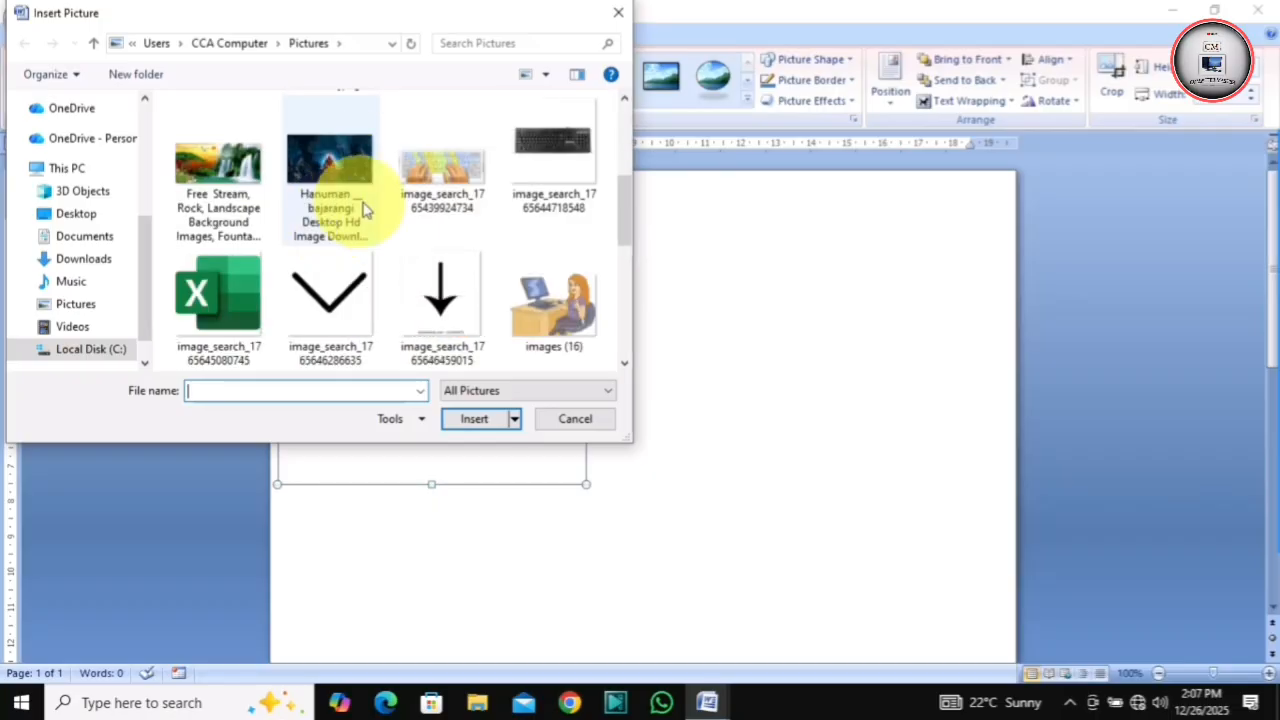
left_click(199, 288)
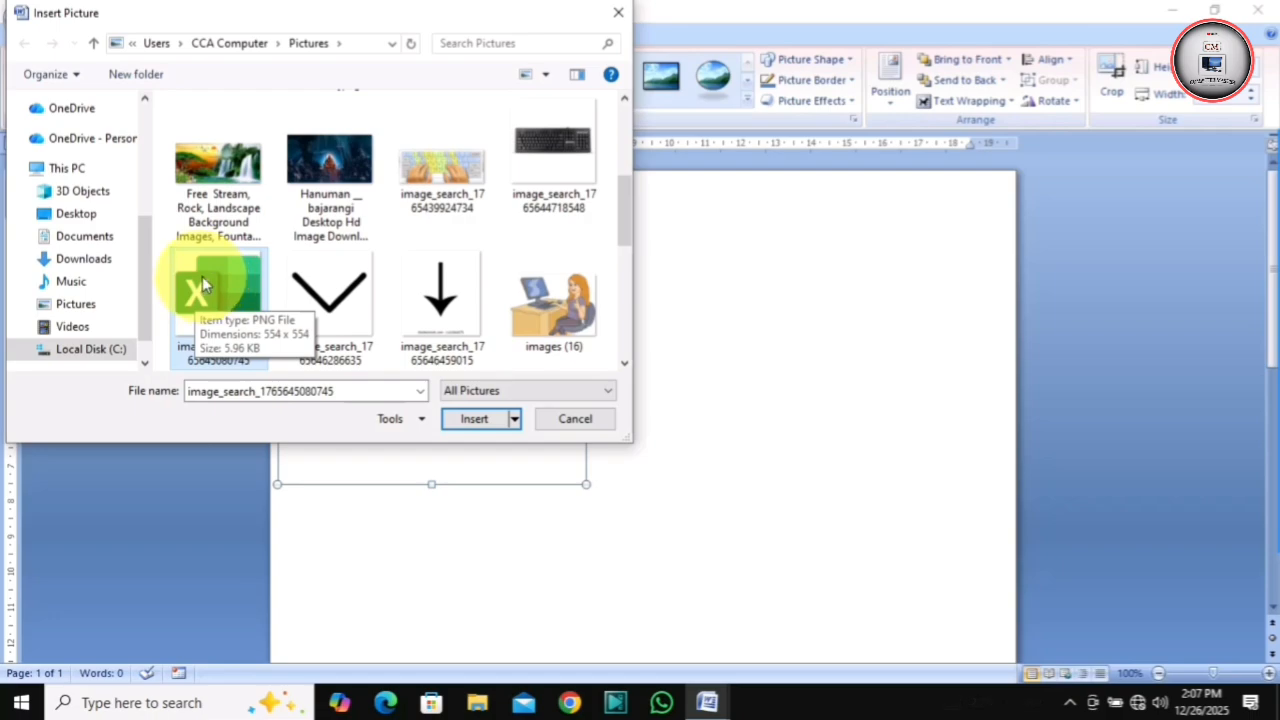
left_click(475, 420)
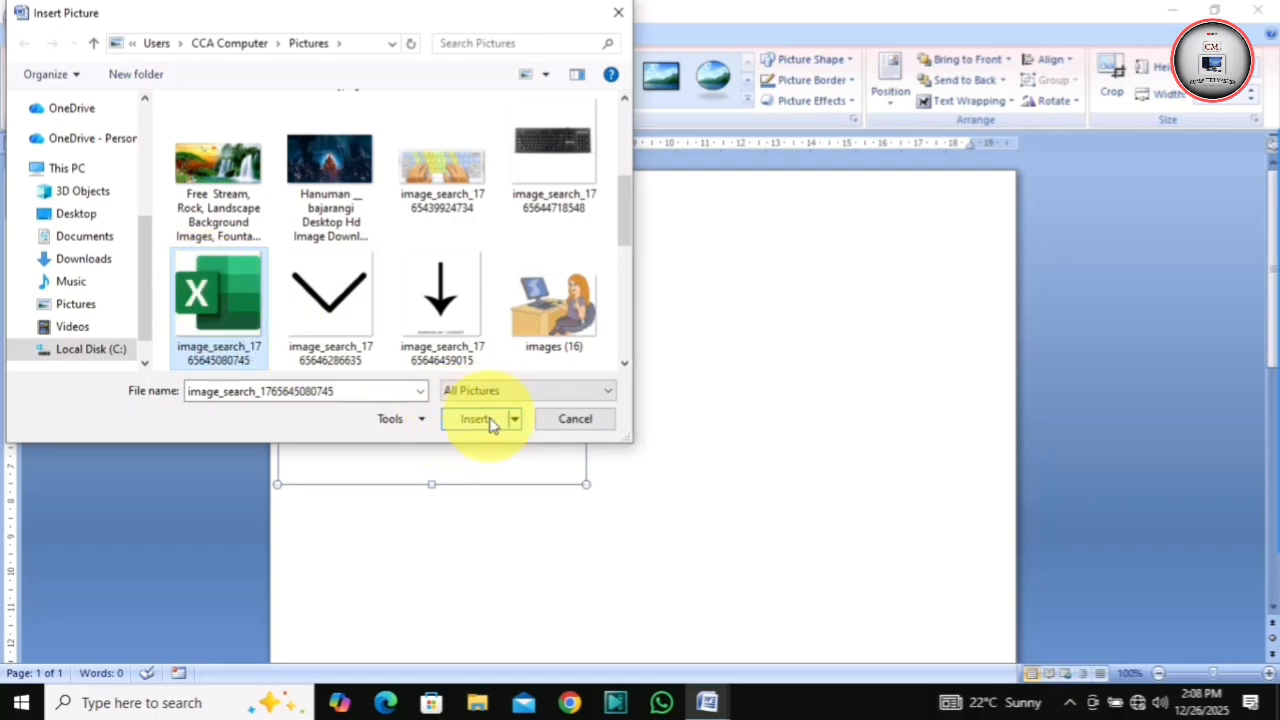
left_click(466, 421)
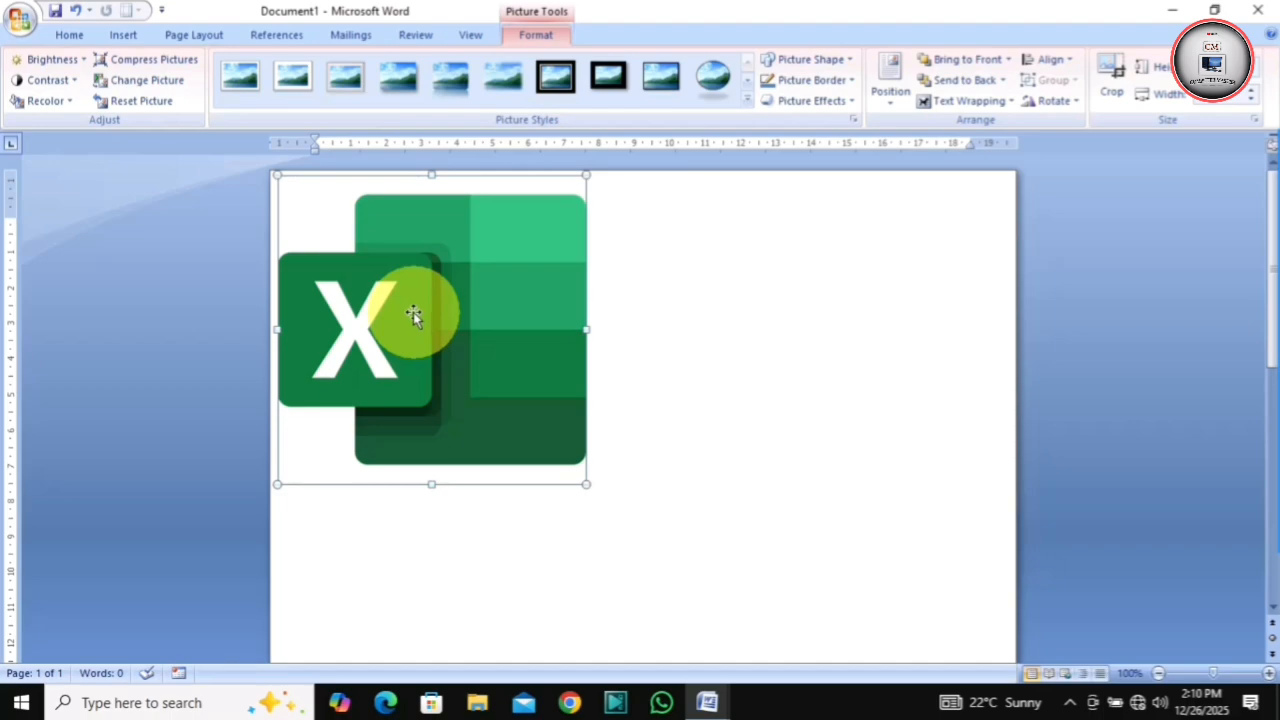
scroll(503, 390, "down", 3)
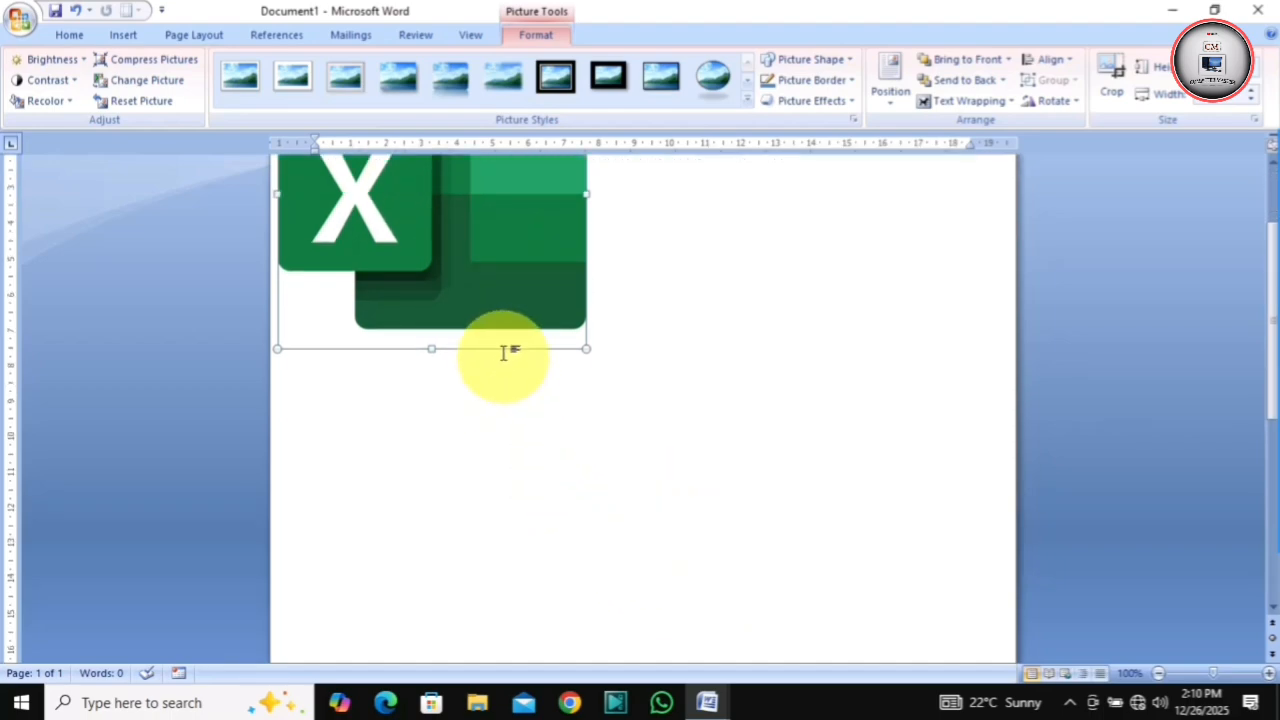
scroll(530, 360, "up", 3)
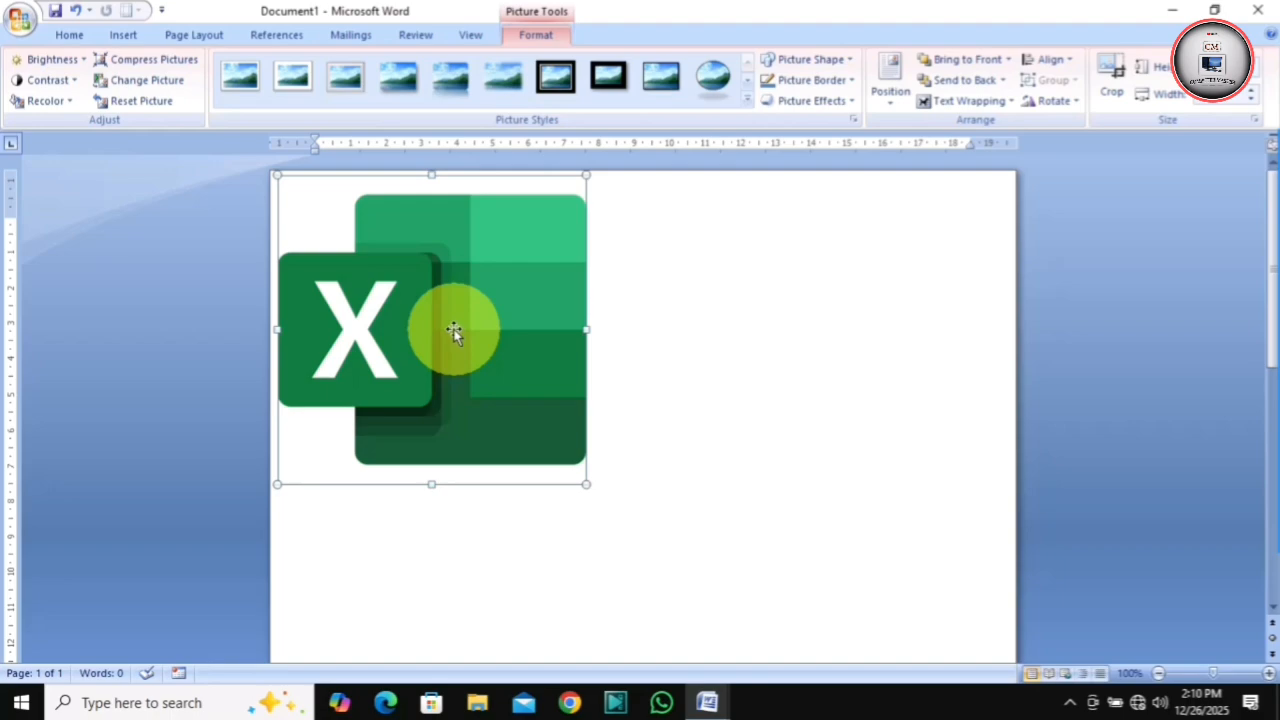
Reset the Excel logo picture to its original formatting and size, and look over the whole picture.
left_click(143, 101)
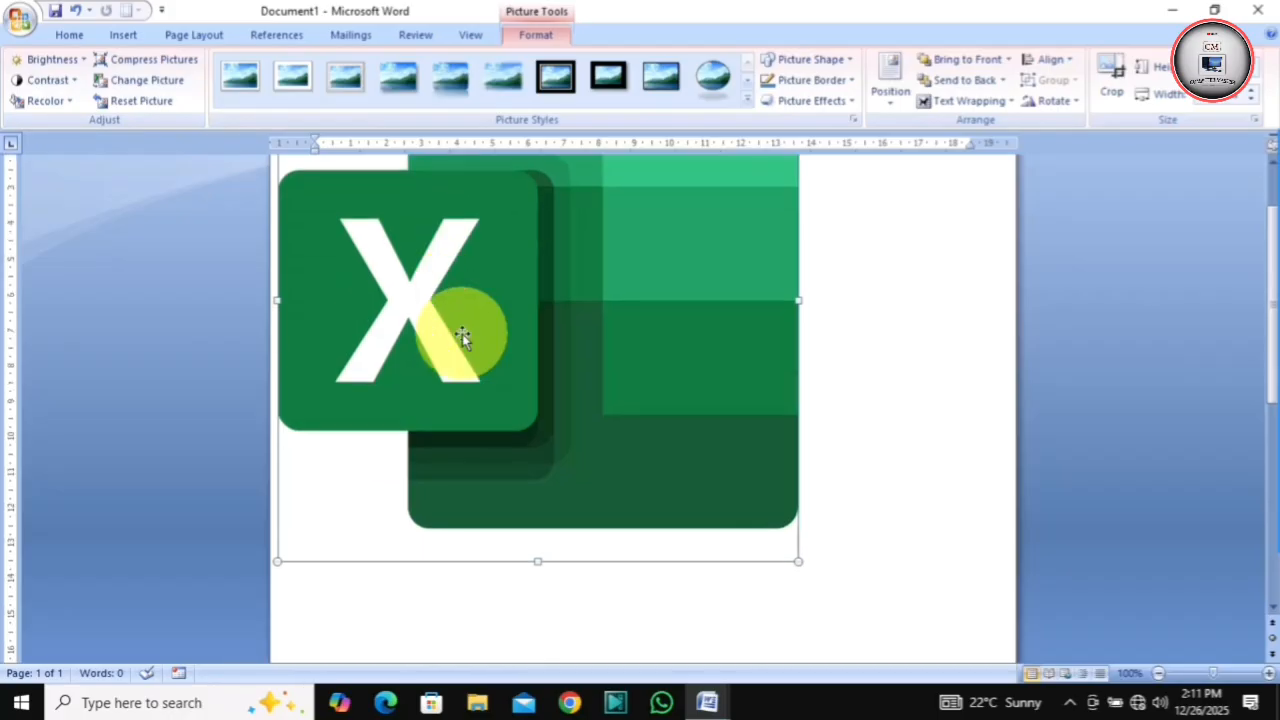
scroll(462, 334, "down", 2)
scroll(523, 291, "up", 3)
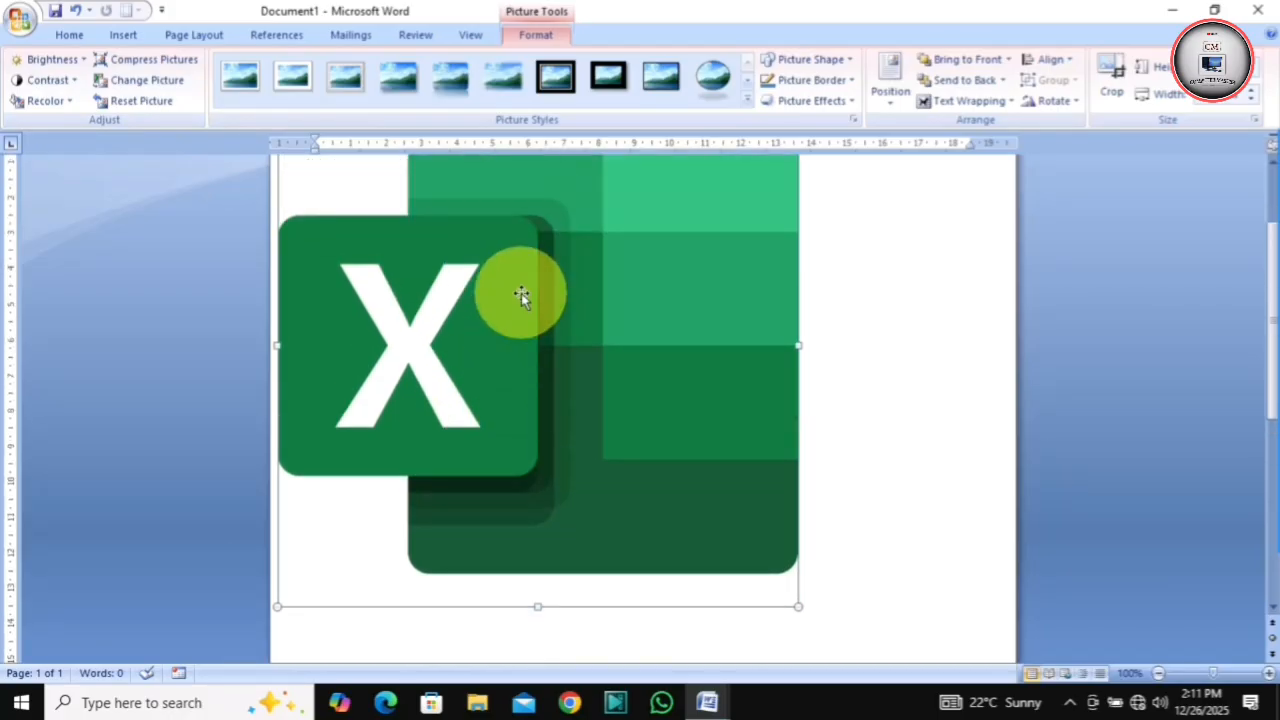
scroll(510, 294, "up", 1)
scroll(489, 334, "down", 1)
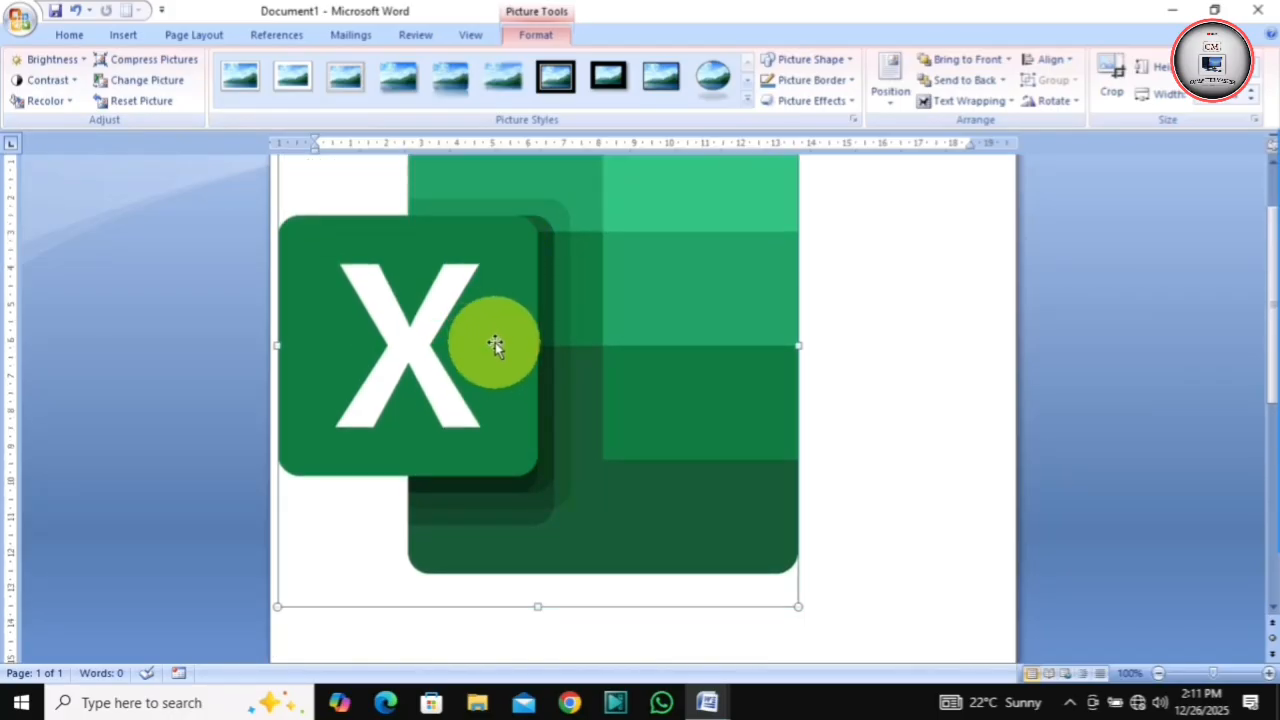
scroll(494, 346, "up", 1)
scroll(506, 346, "down", 1)
scroll(506, 343, "up", 2)
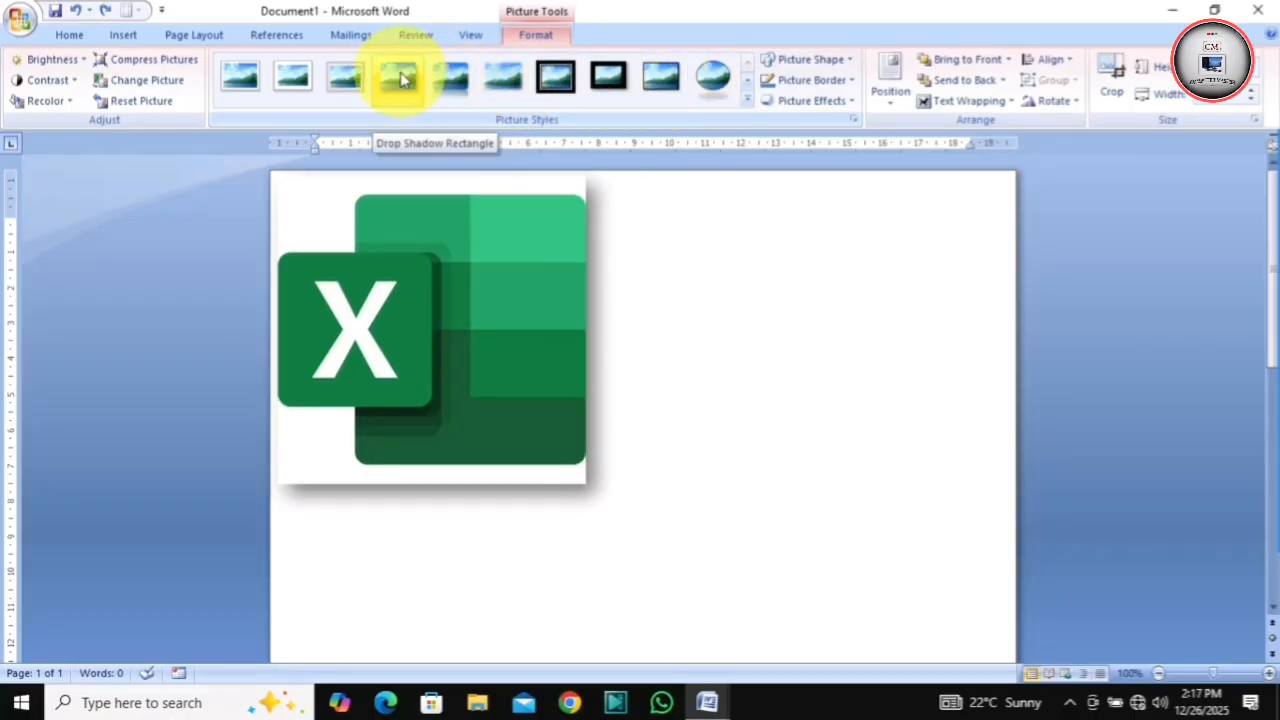
Apply the picture style with a rounded black frame and reflection to the Excel logo picture.
left_click(746, 100)
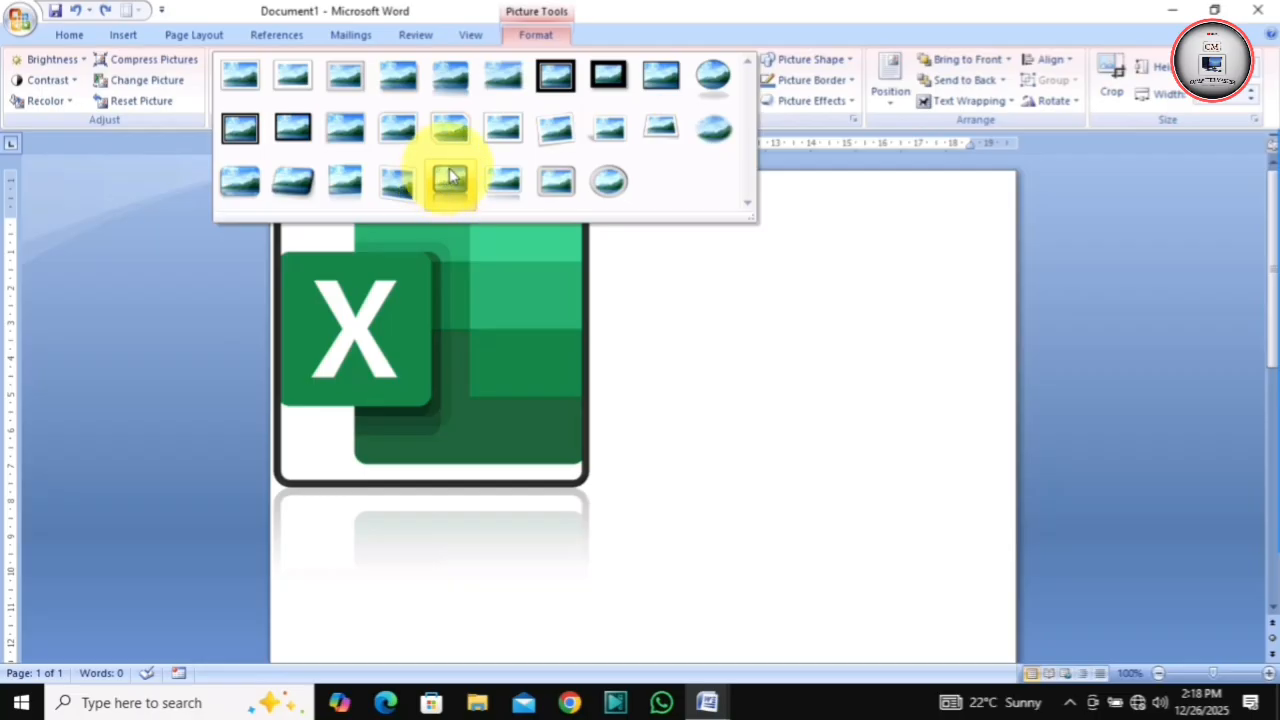
left_click(447, 182)
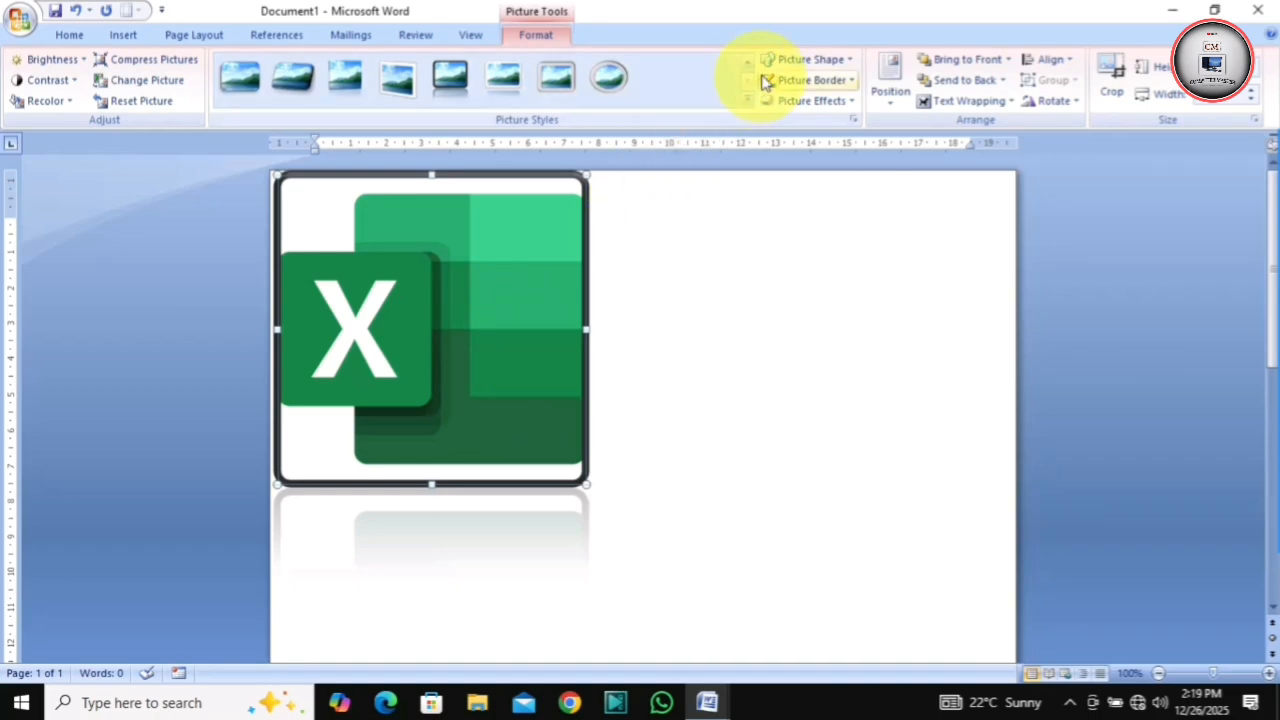
Change the Excel logo picture's shape to a five-point star and undo the recent picture formatting.
left_click(846, 60)
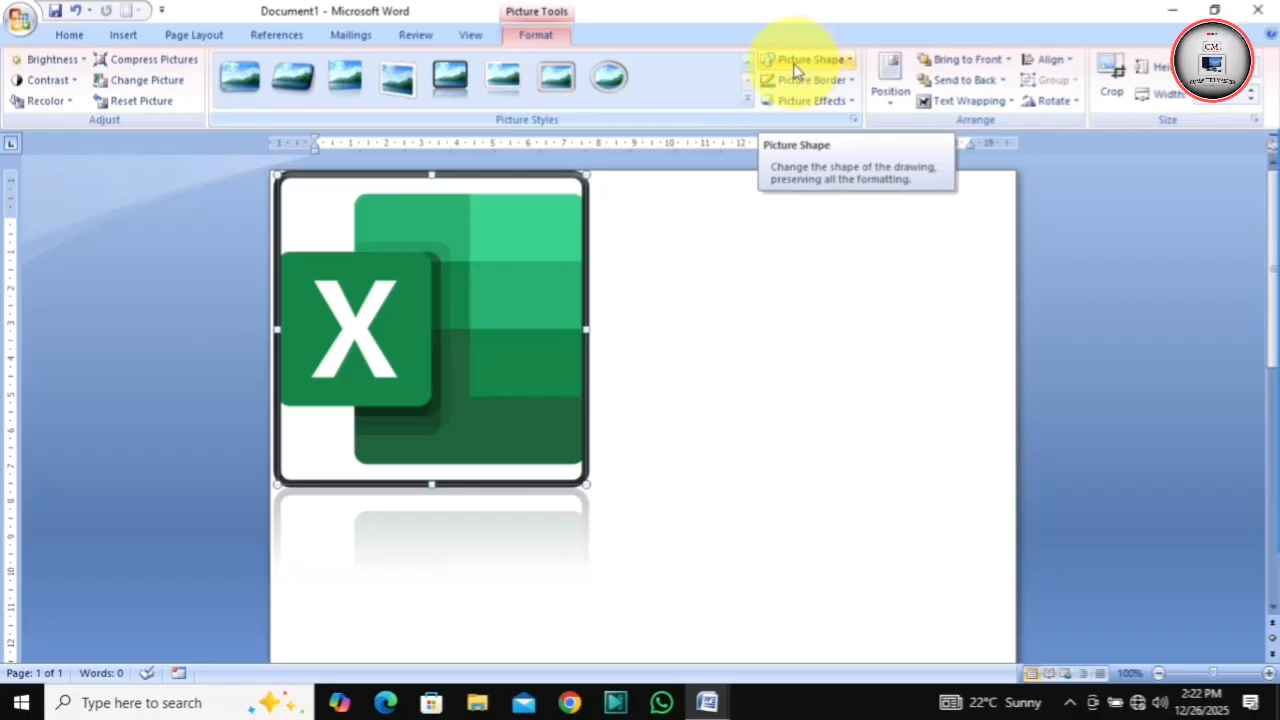
left_click(848, 60)
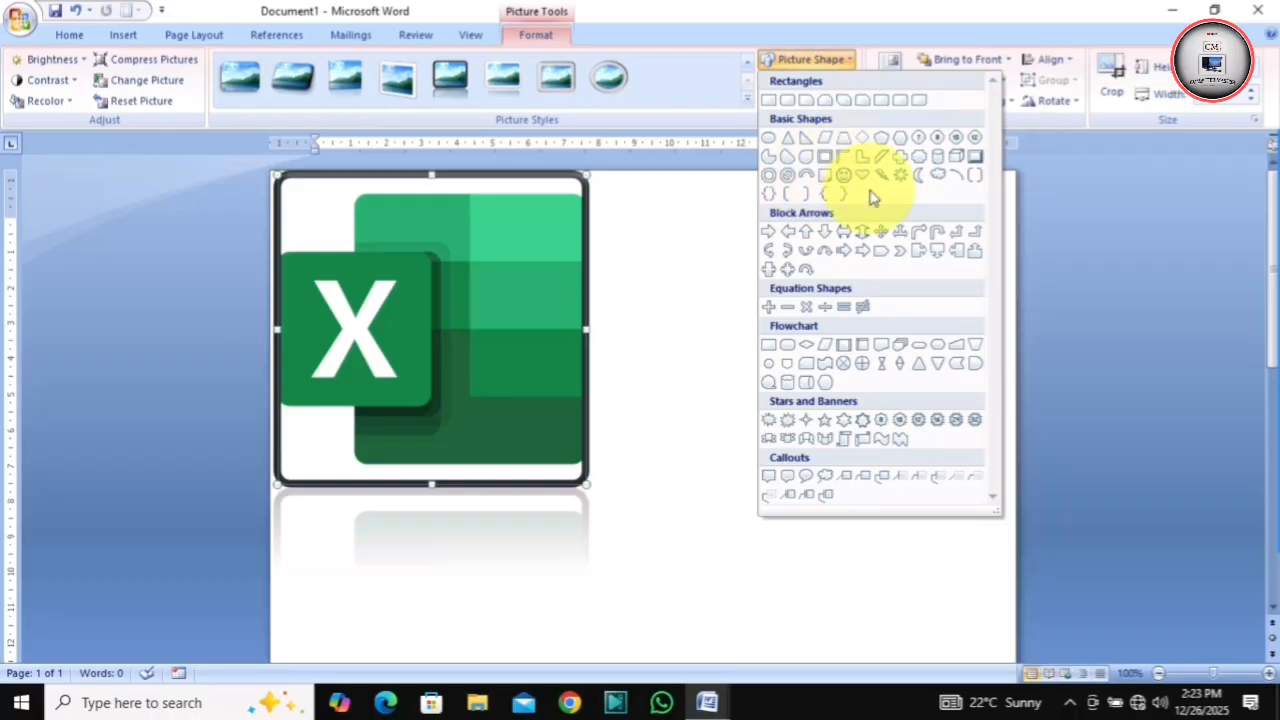
left_click(826, 421)
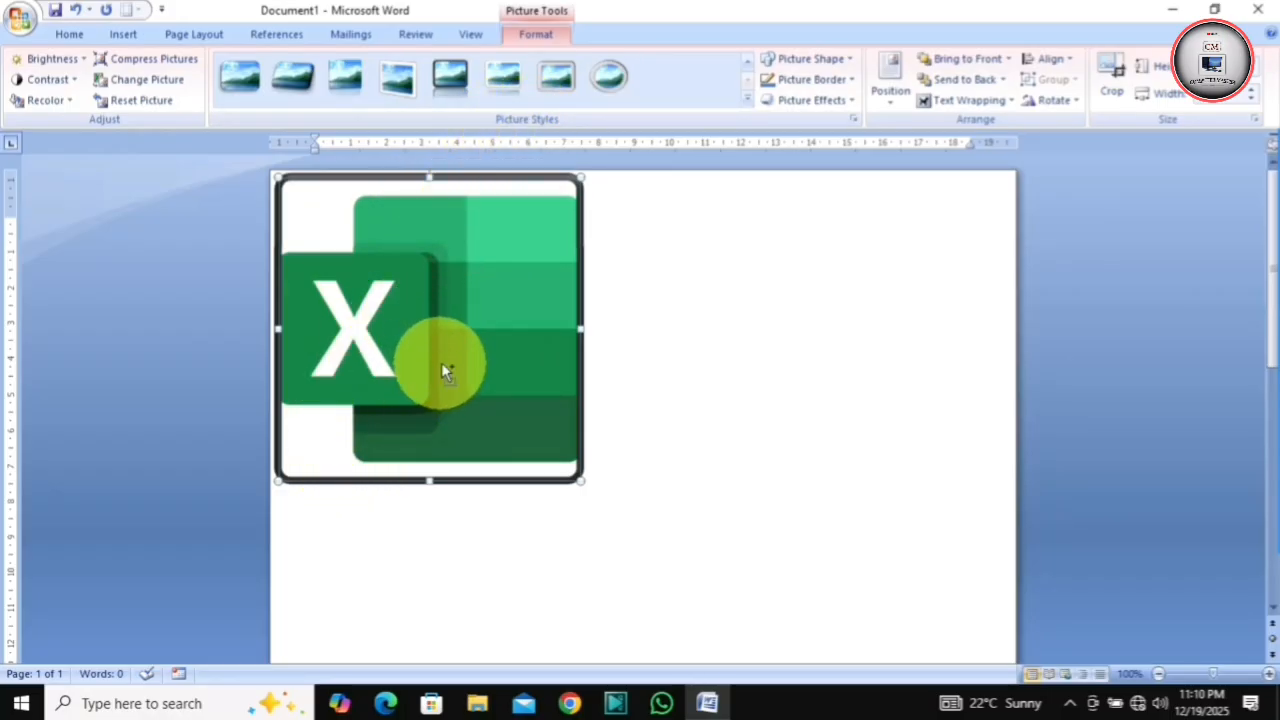
key("ctrl+z")
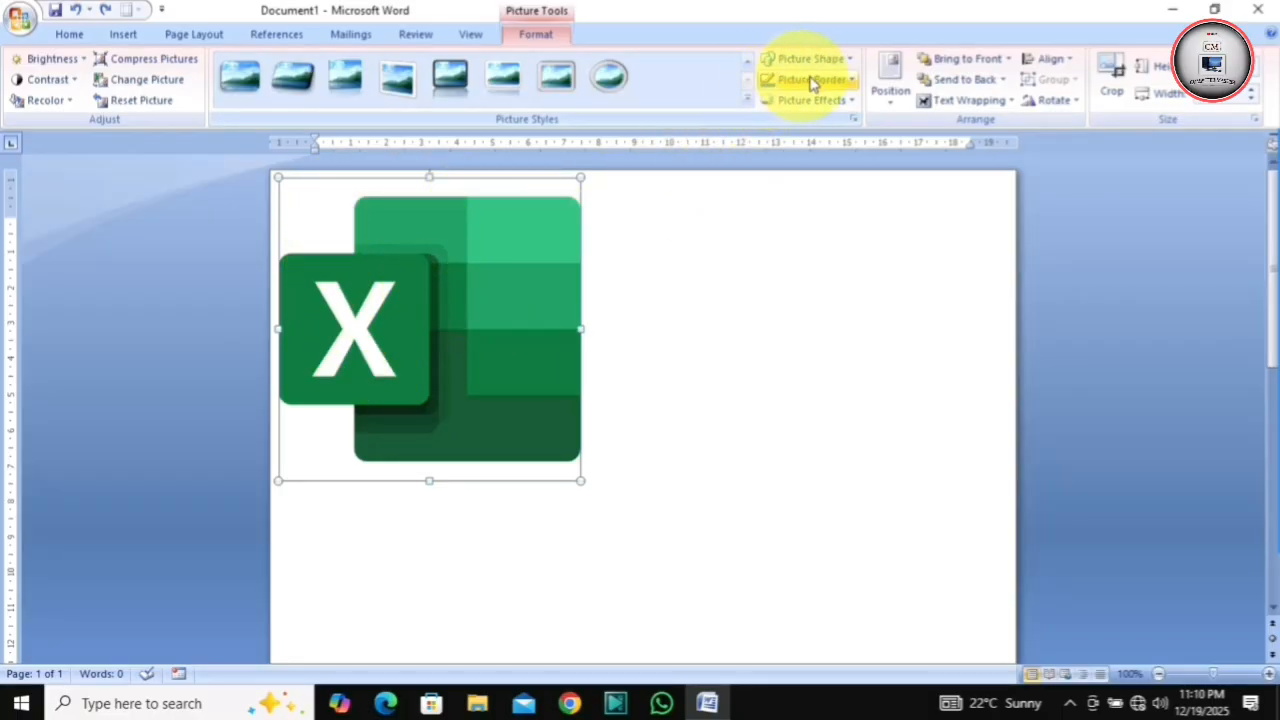
Set the Excel logo picture's border to standard red and view the additional outline colors without choosing one.
left_click(845, 80)
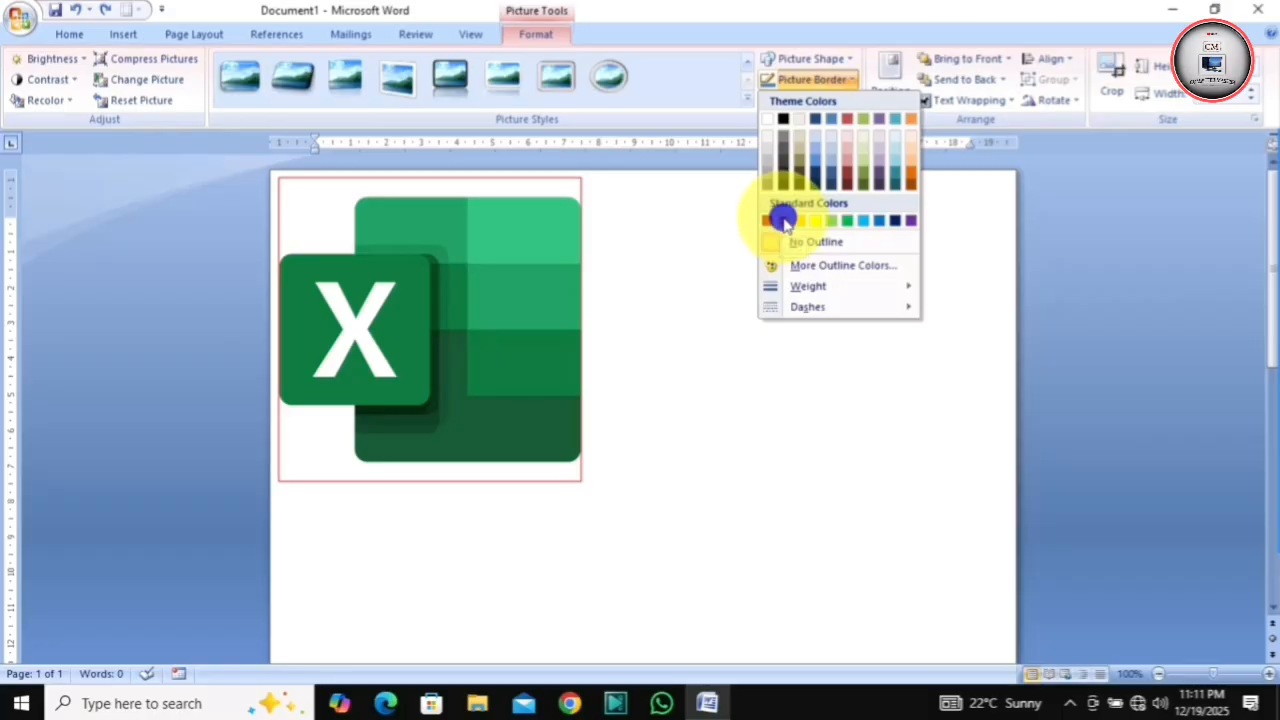
left_click(783, 220)
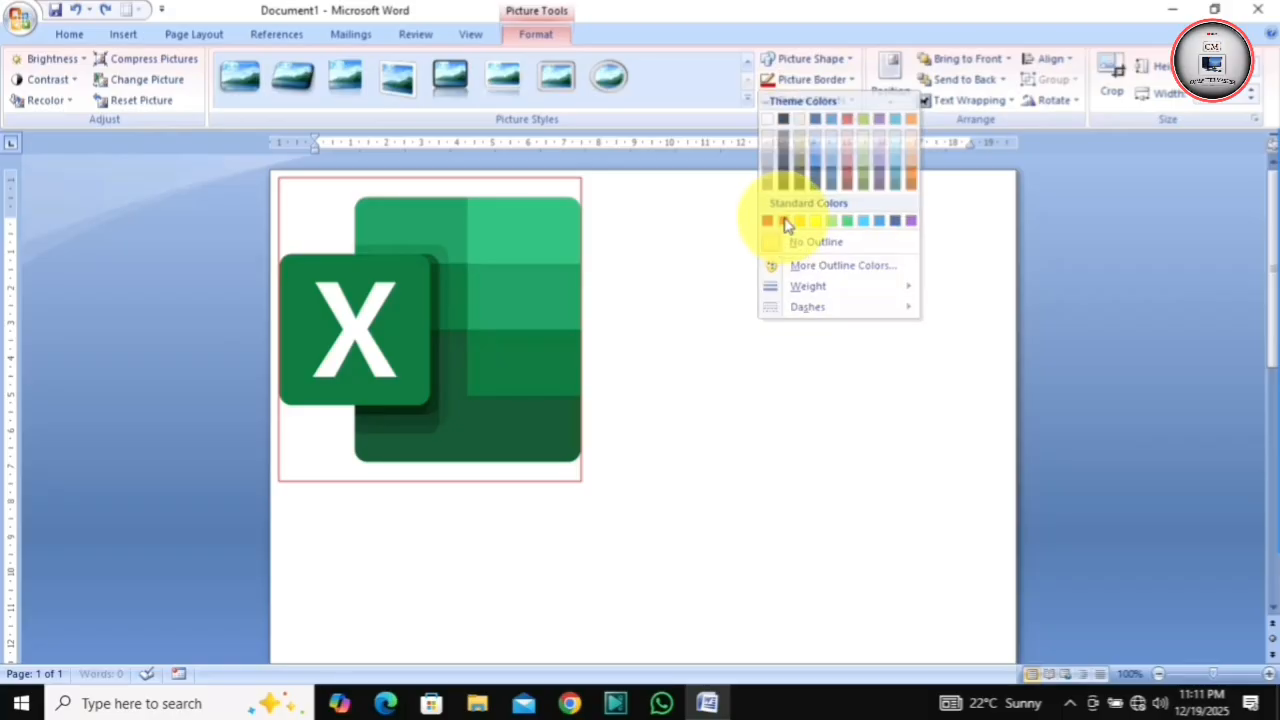
left_click(712, 320)
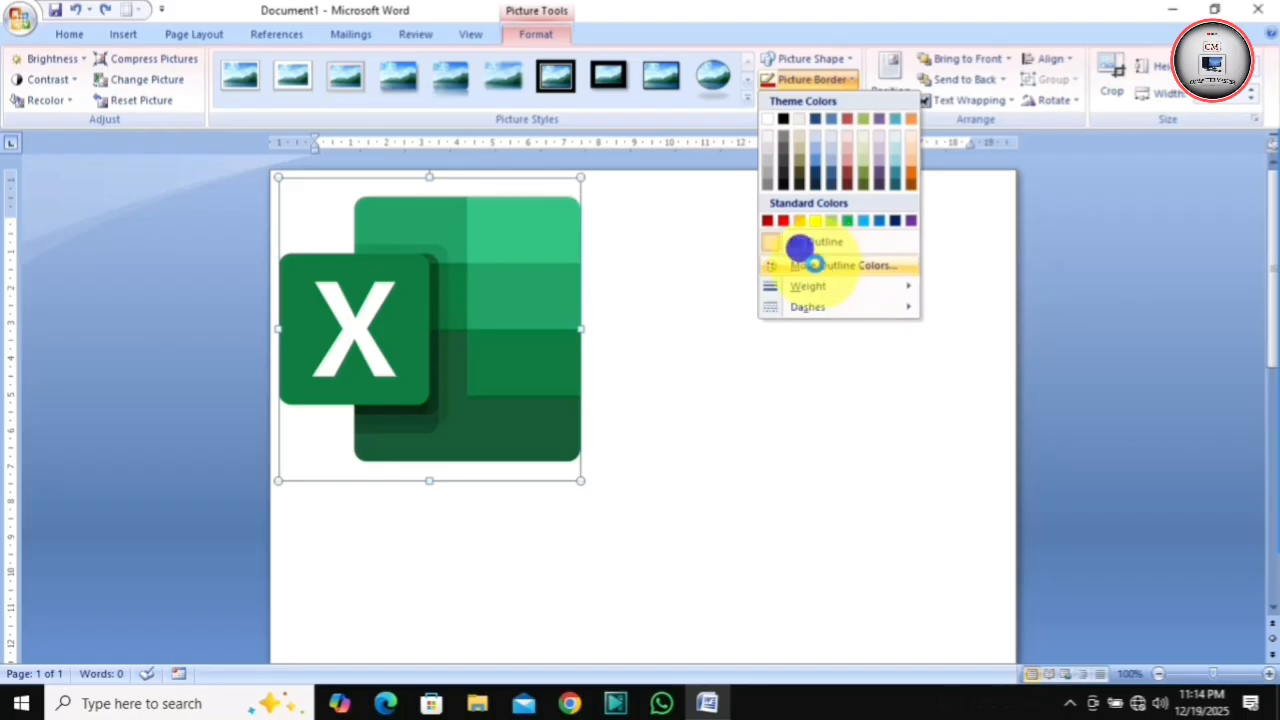
left_click(814, 264)
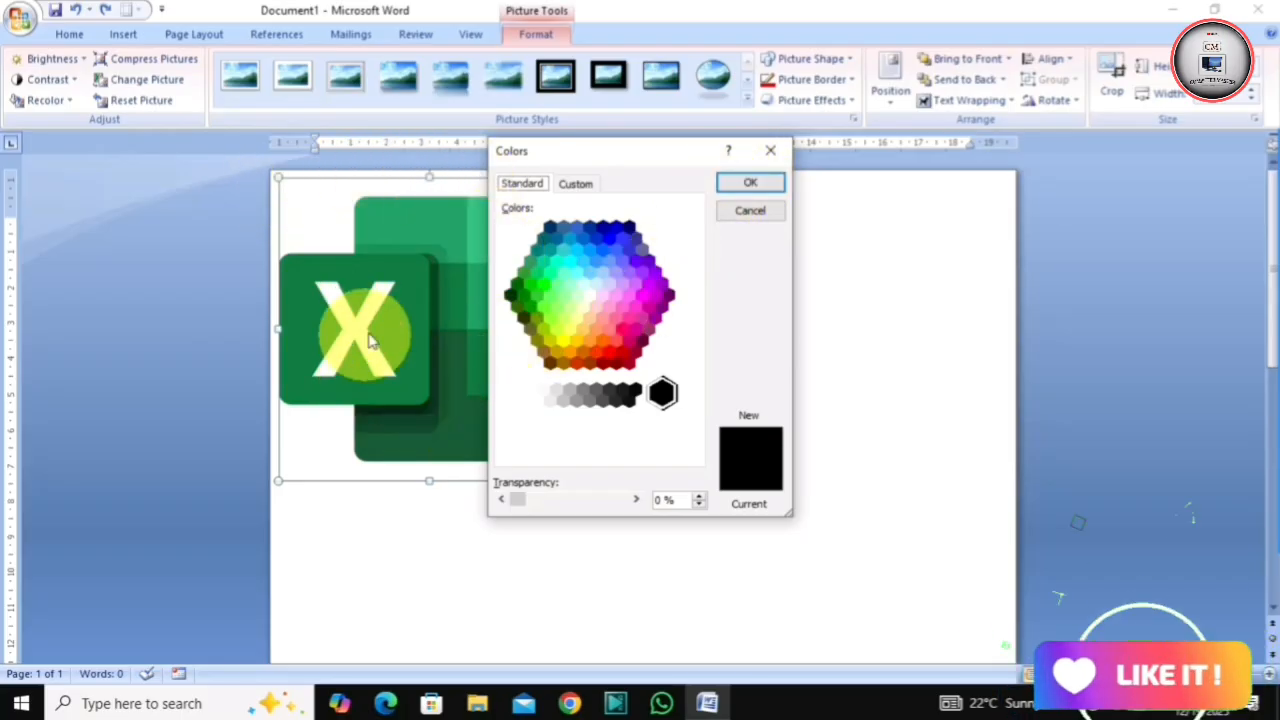
left_click(771, 149)
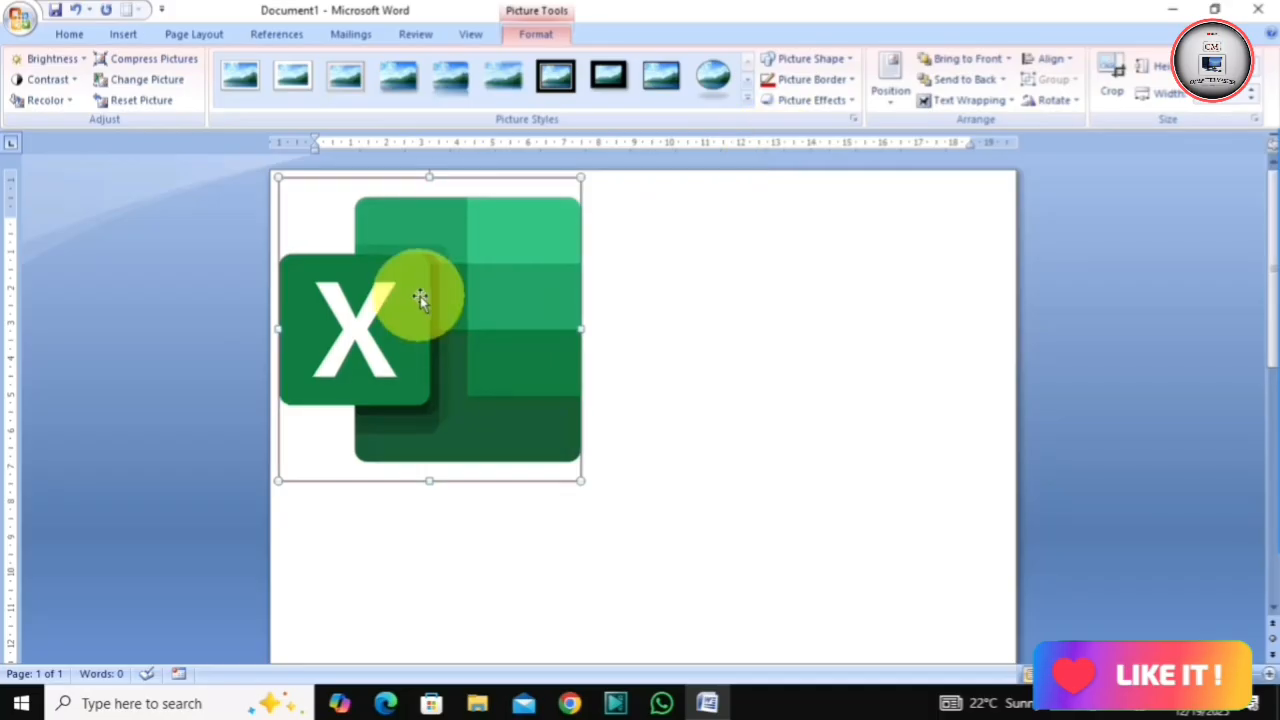
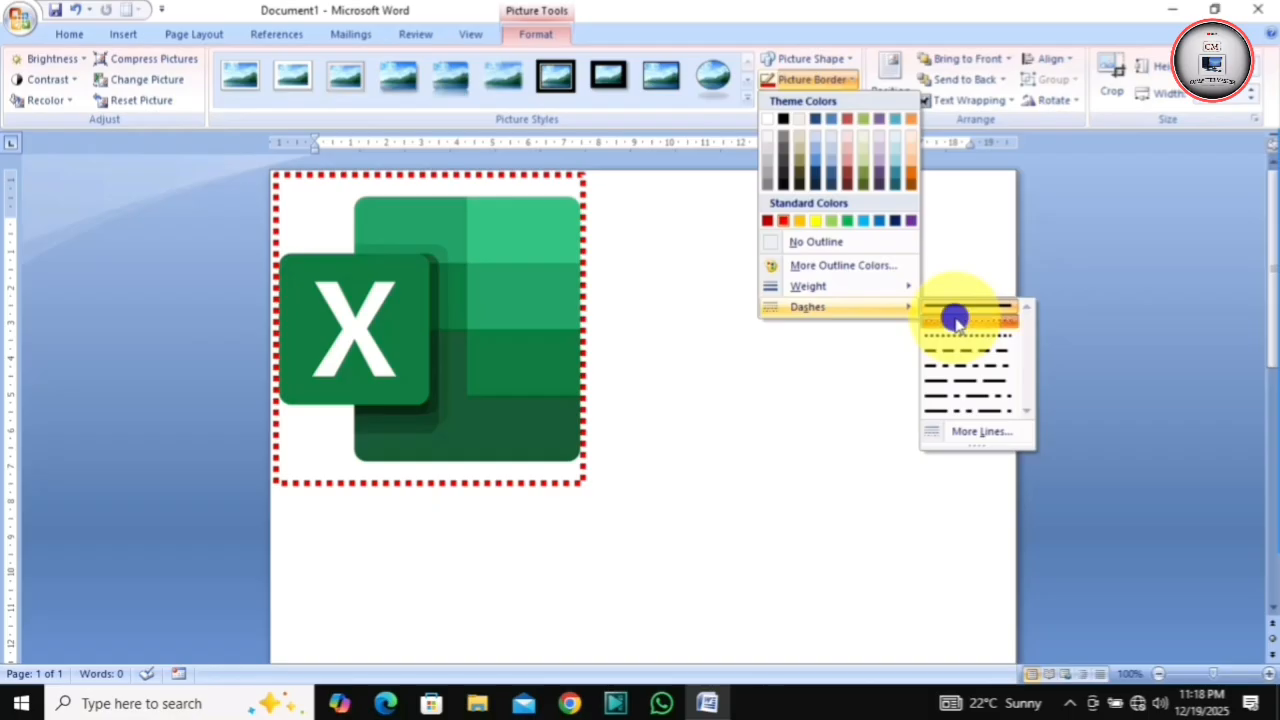
Apply the first dotted dash style to the Excel logo picture's thick red border and remove the outline.
left_click(955, 318)
left_click(811, 397)
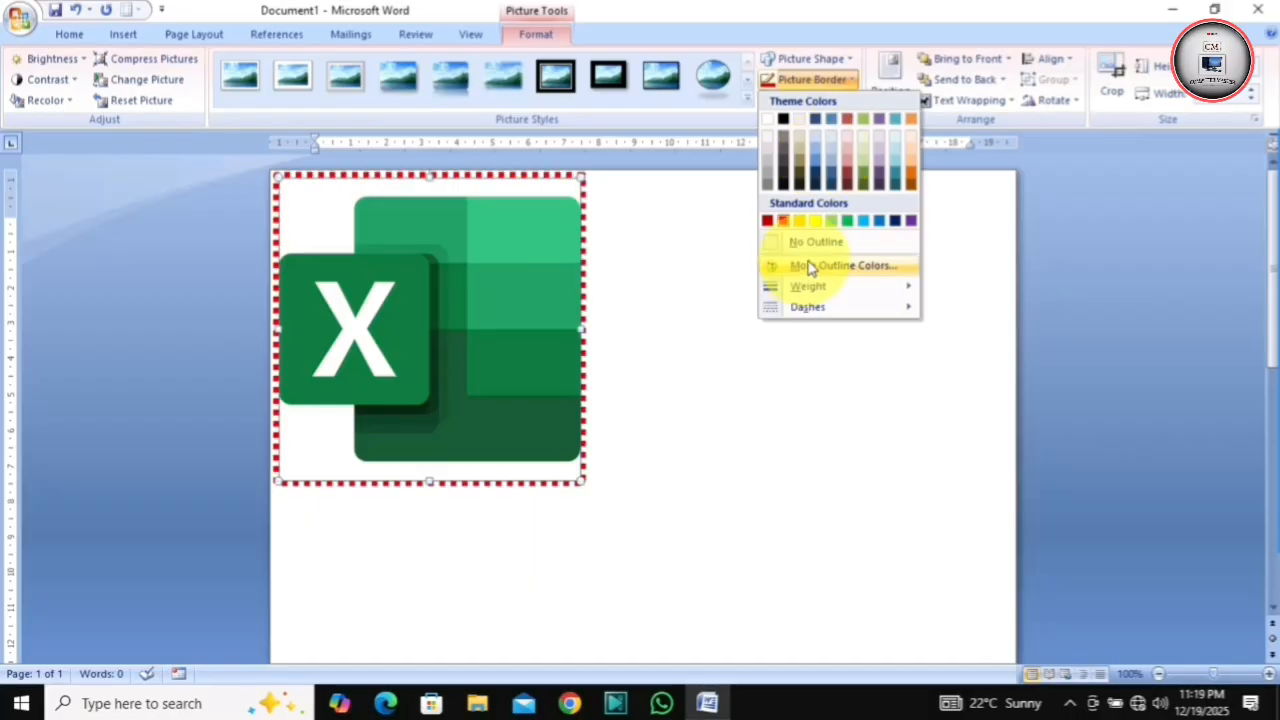
mouse_move(808, 292)
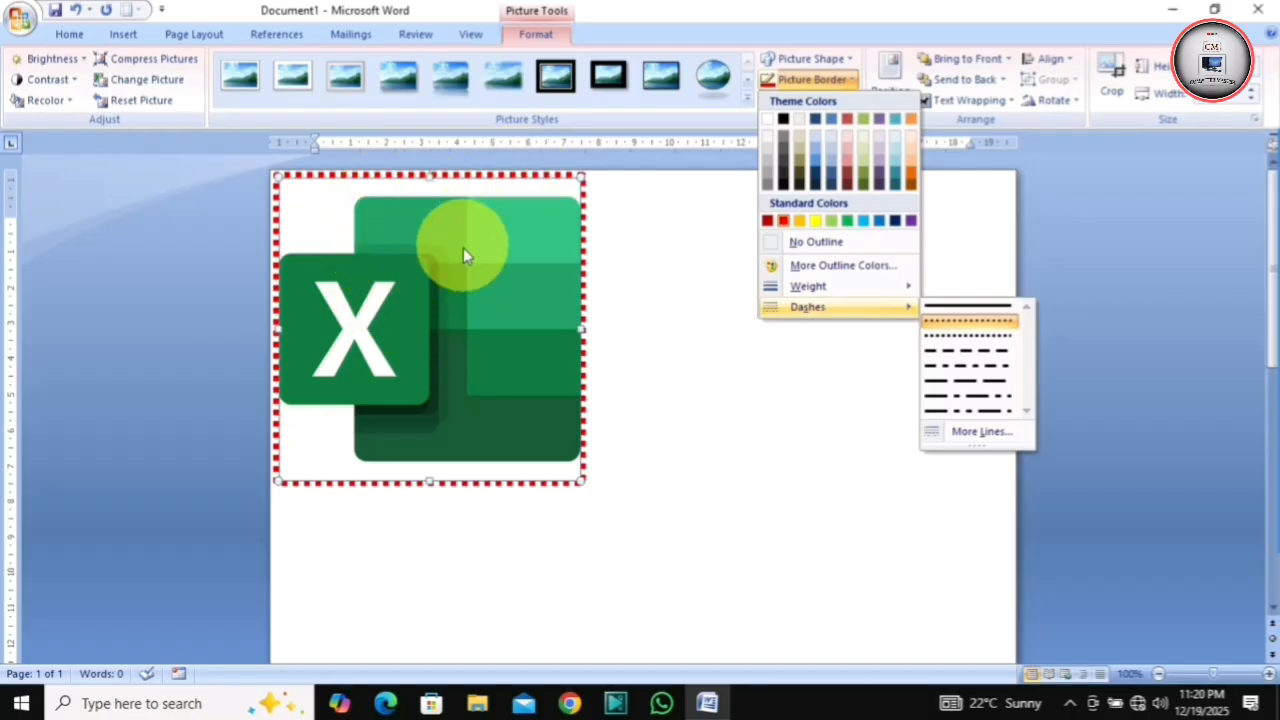
left_click(820, 246)
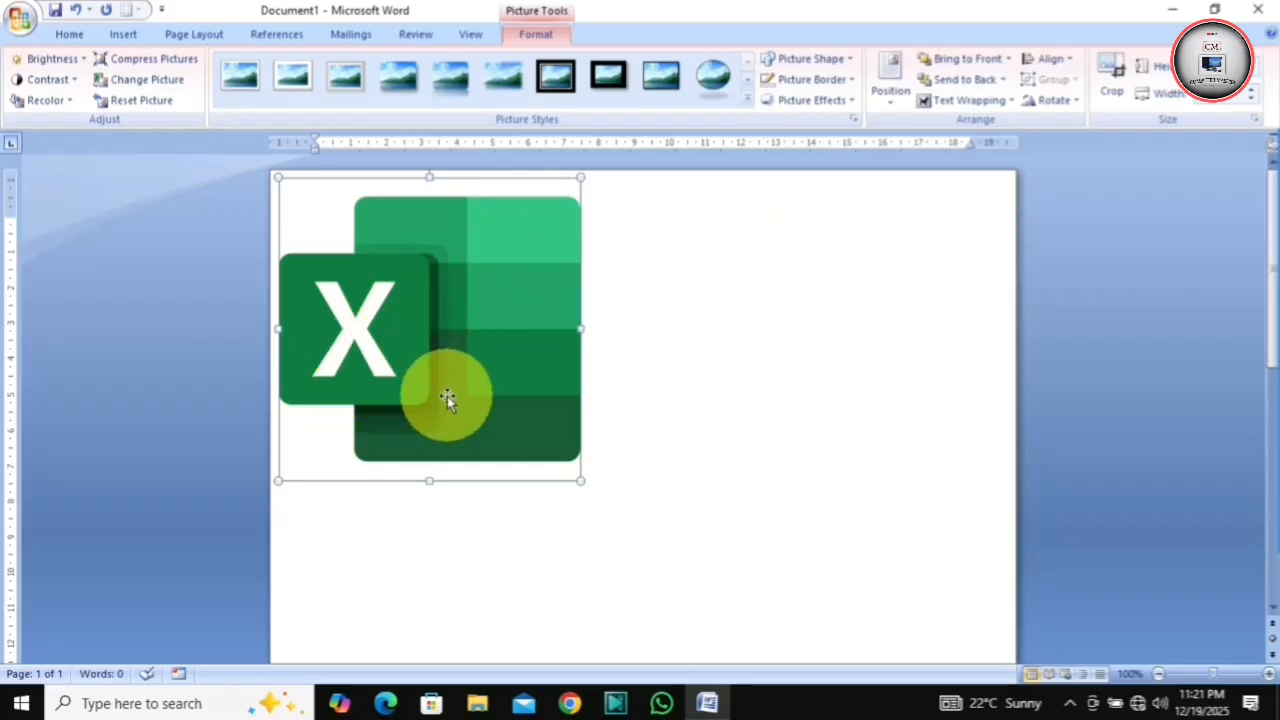
Look through the picture effects for the Excel logo picture, including the Preset, Shadow, Glow and Bevel variations, without applying any.
left_click(795, 100)
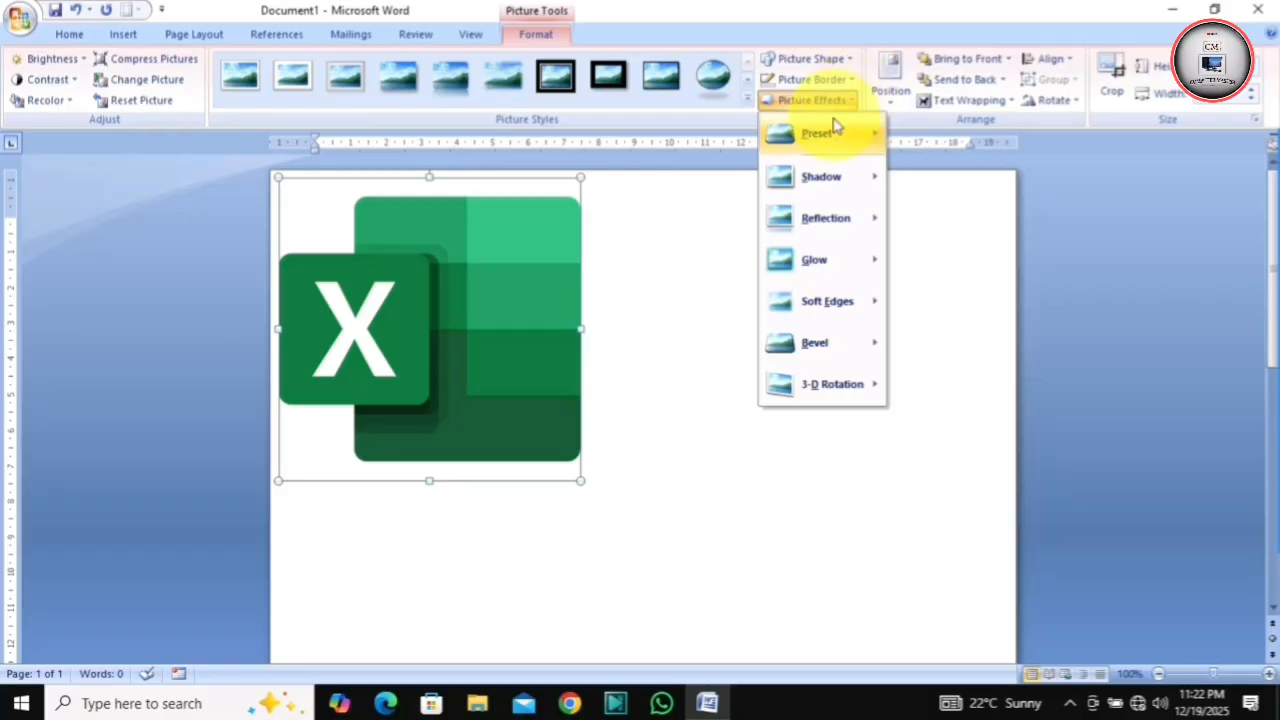
mouse_move(833, 128)
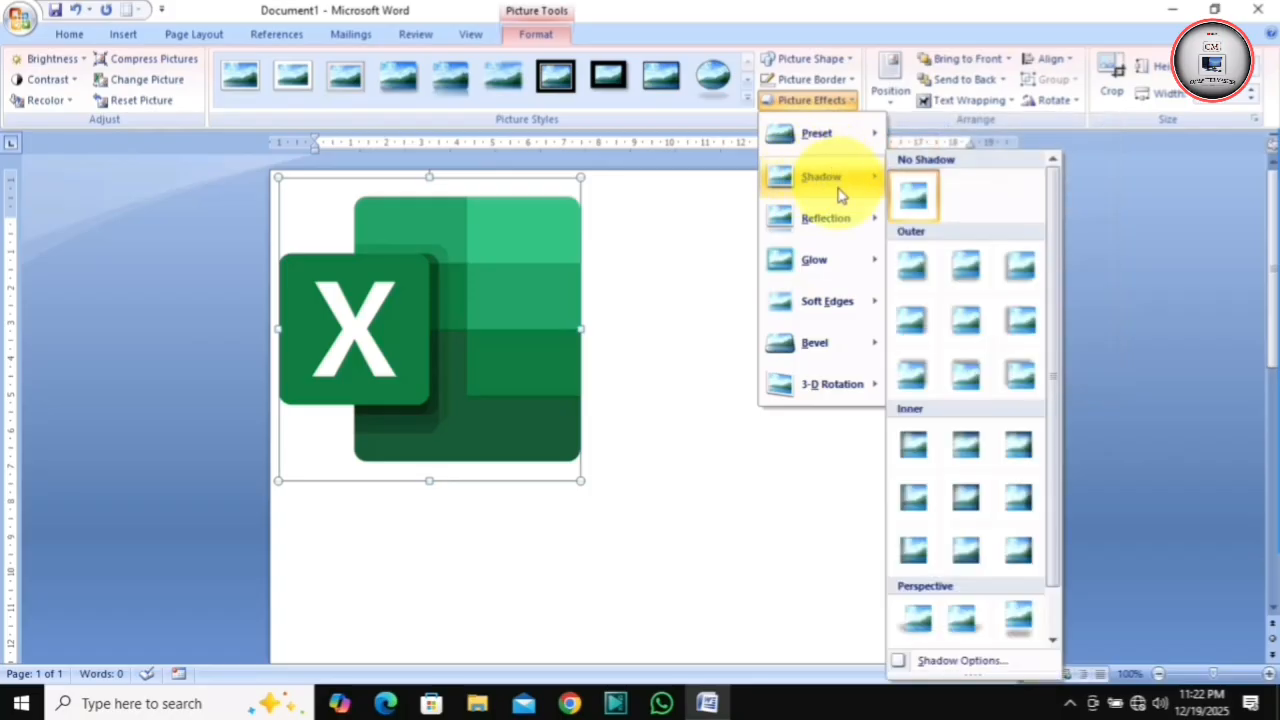
mouse_move(812, 222)
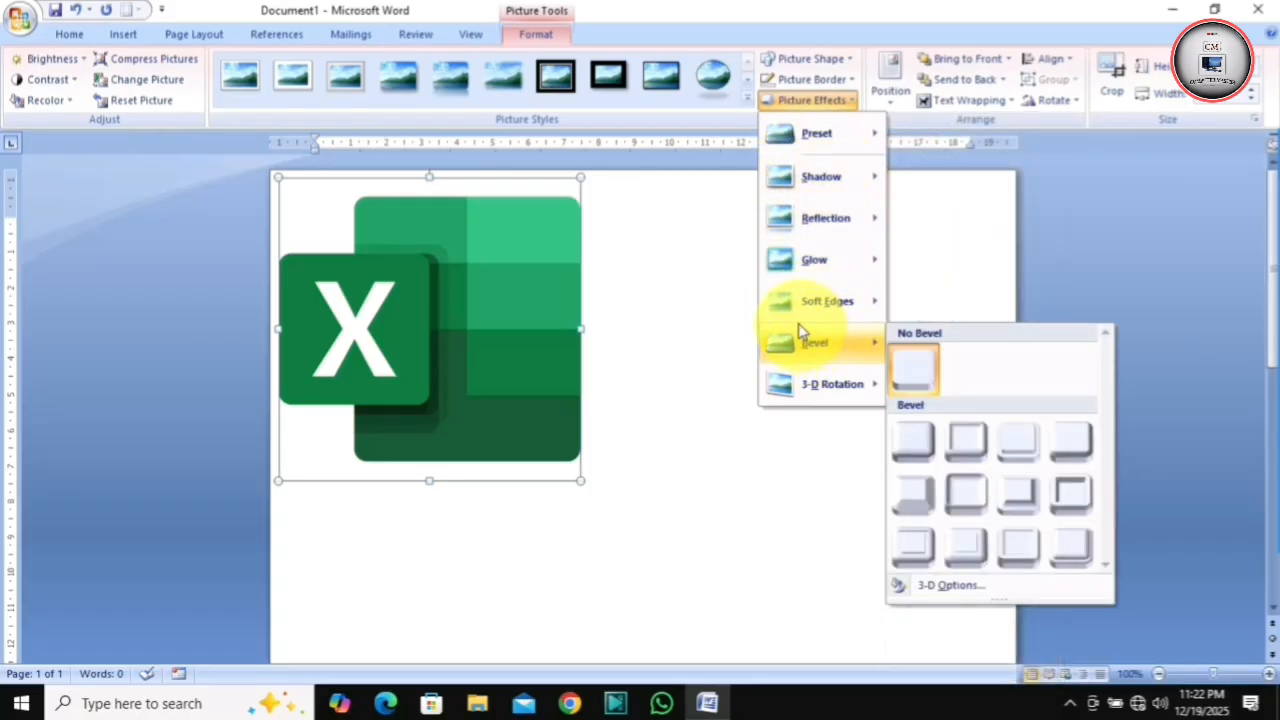
mouse_move(814, 271)
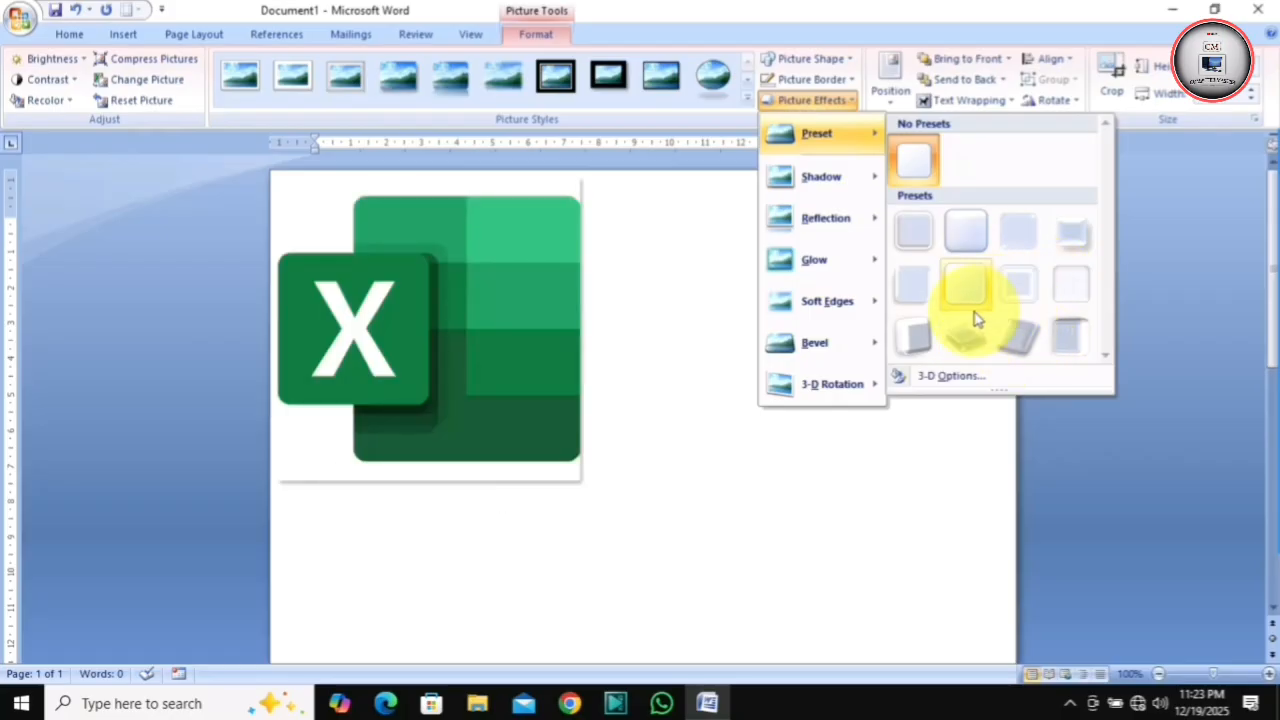
mouse_move(806, 180)
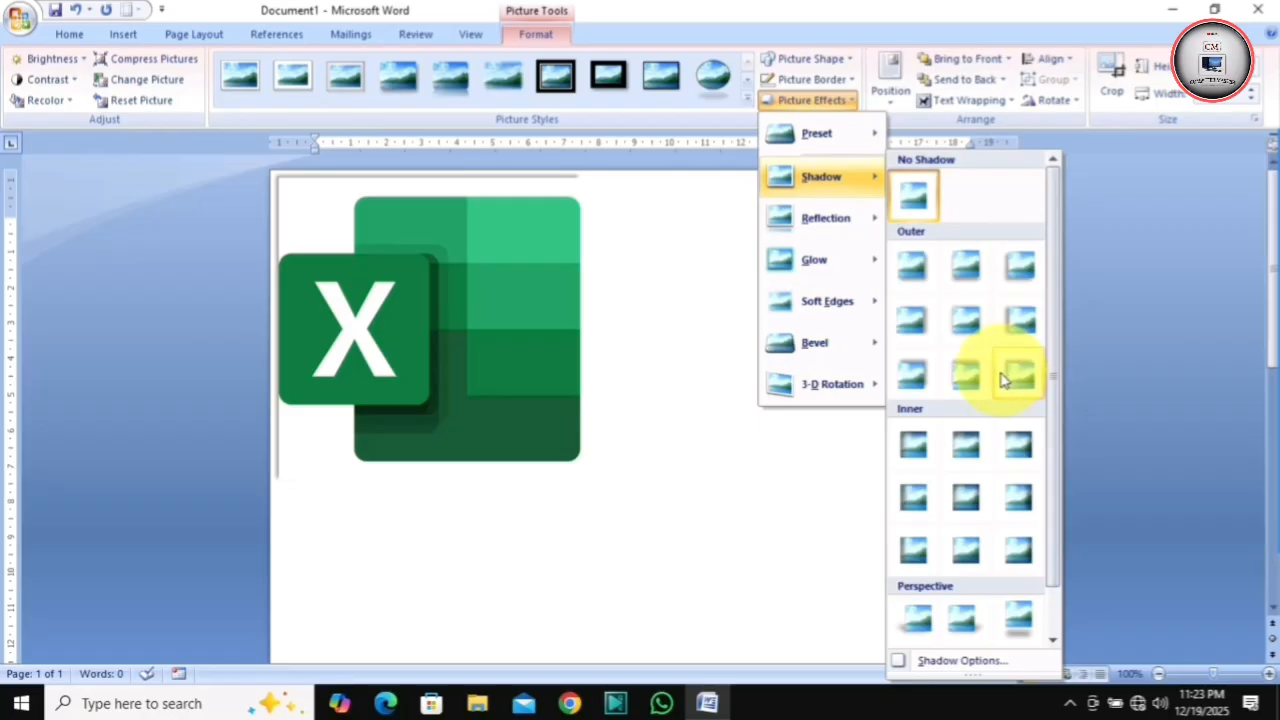
scroll(952, 368, "down", 1)
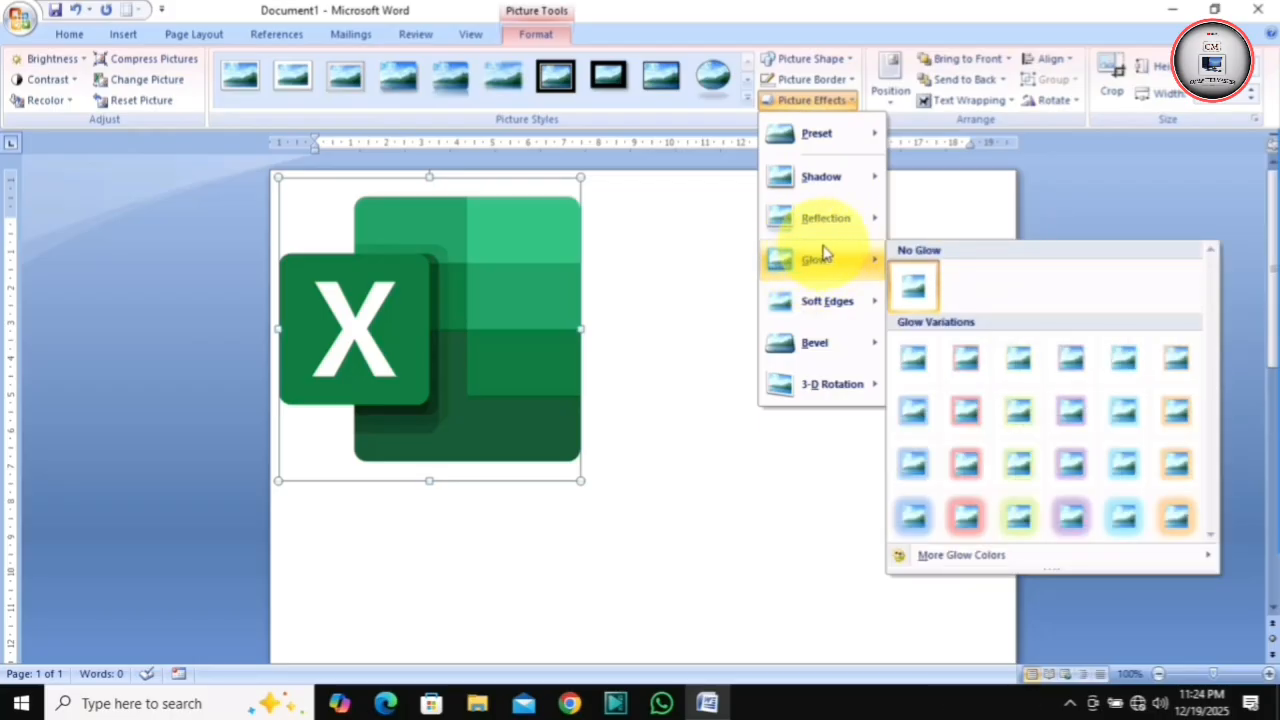
left_click(440, 285)
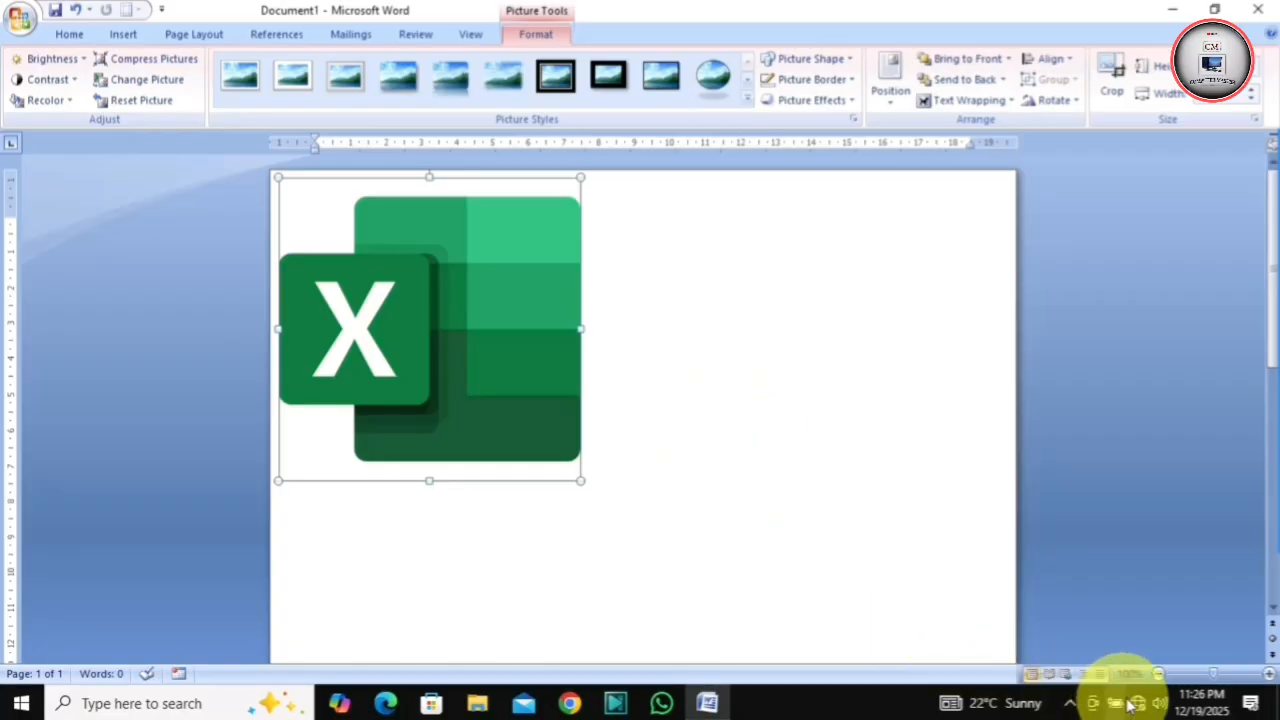
Preview the text-wrapping positions for the Excel logo picture, including the middle of the page, without applying one.
left_click(1157, 673)
left_click(1157, 673)
left_click(1153, 675)
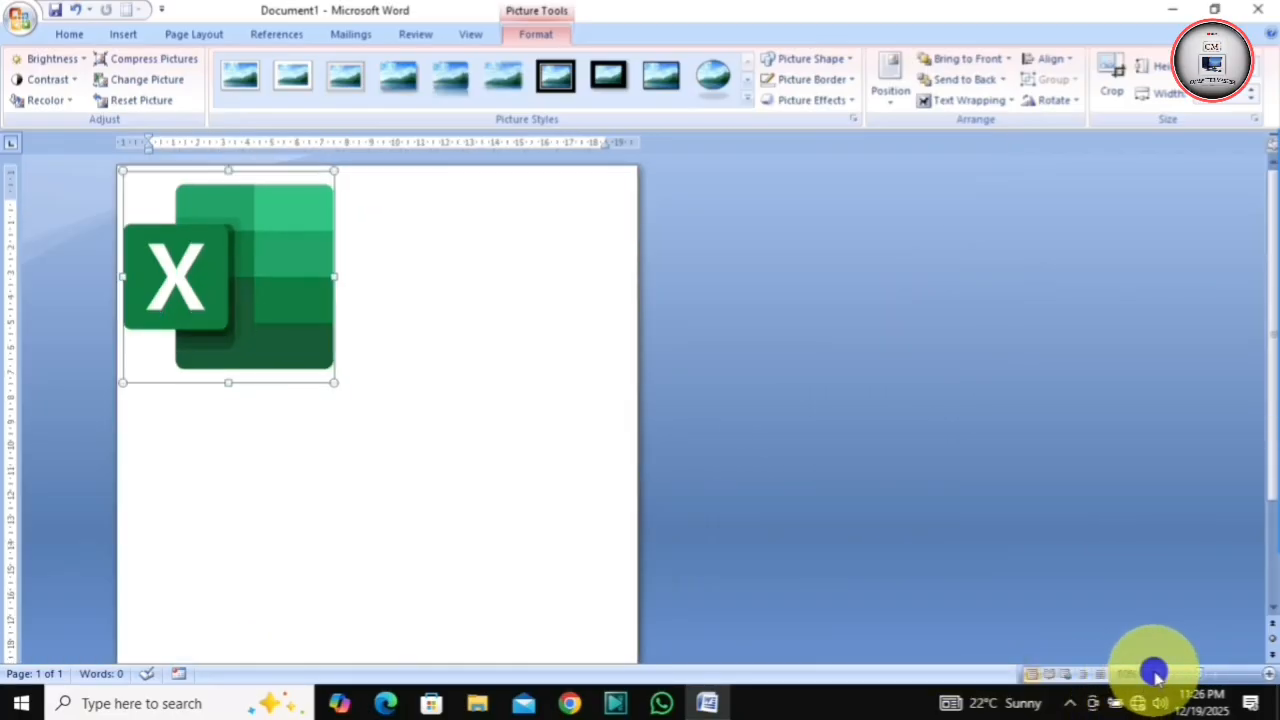
left_click(1152, 675)
left_click(1150, 676)
left_click(1148, 677)
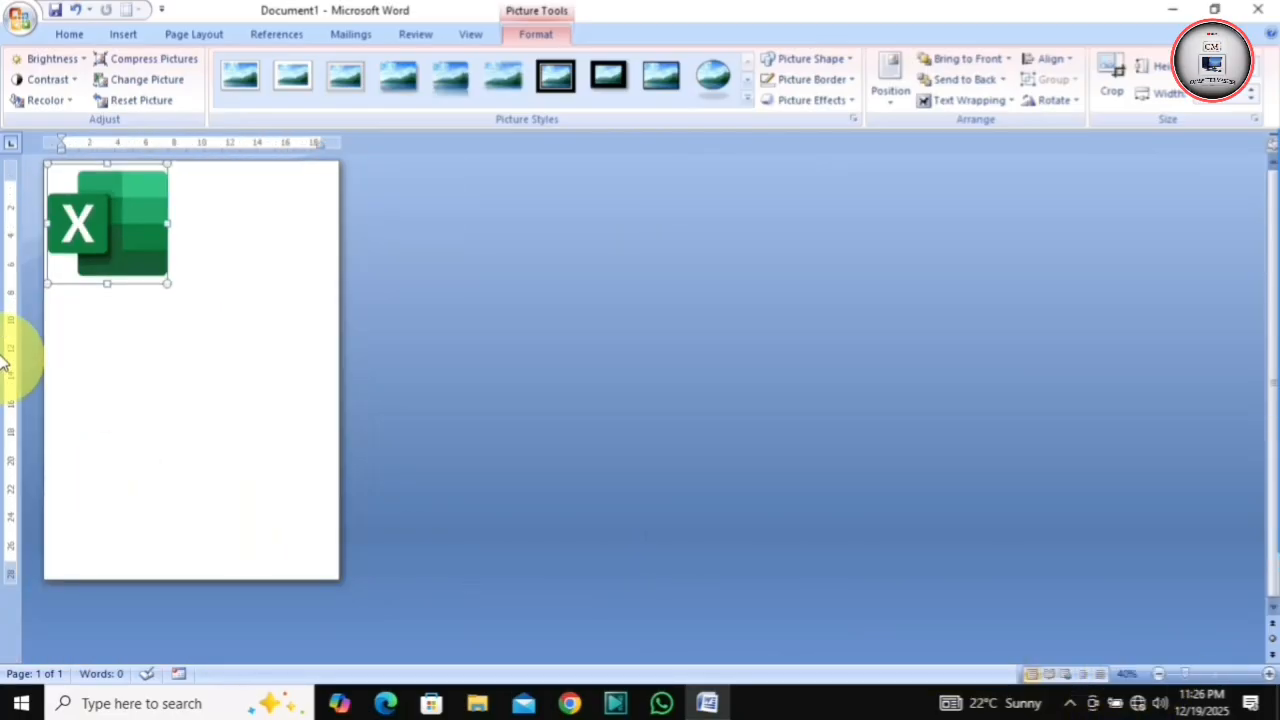
left_click(1268, 673)
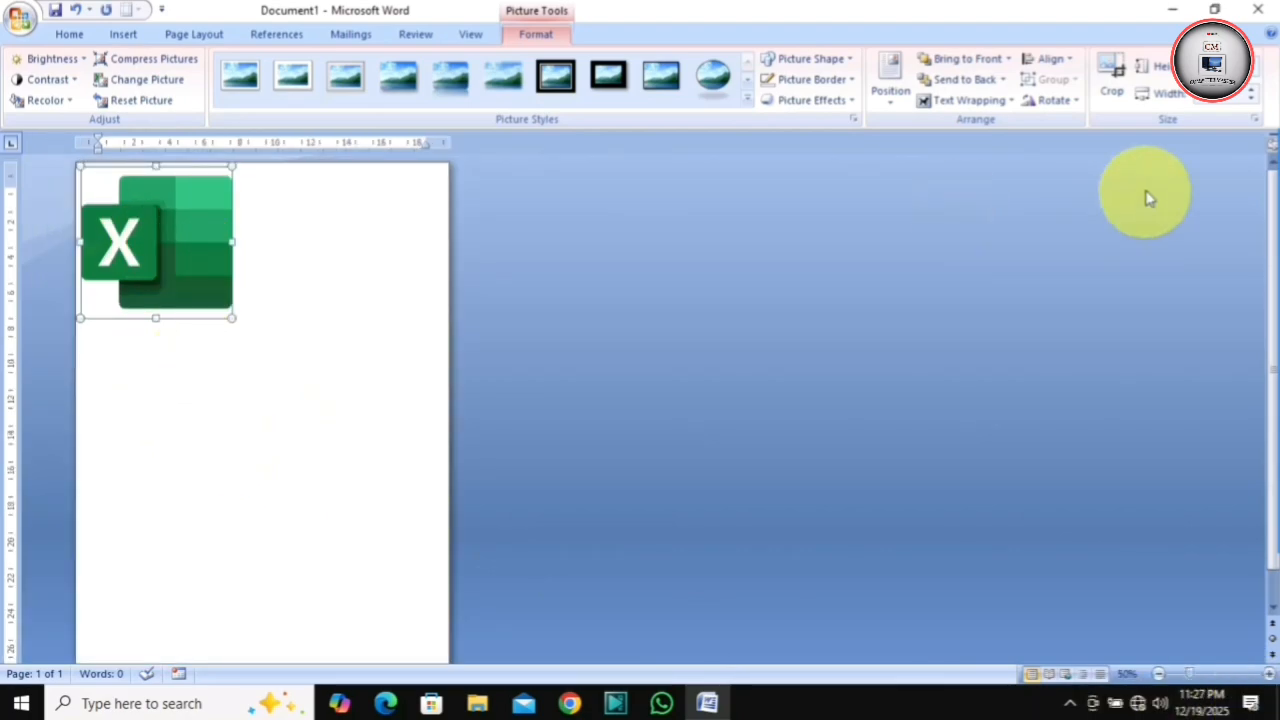
left_click(889, 100)
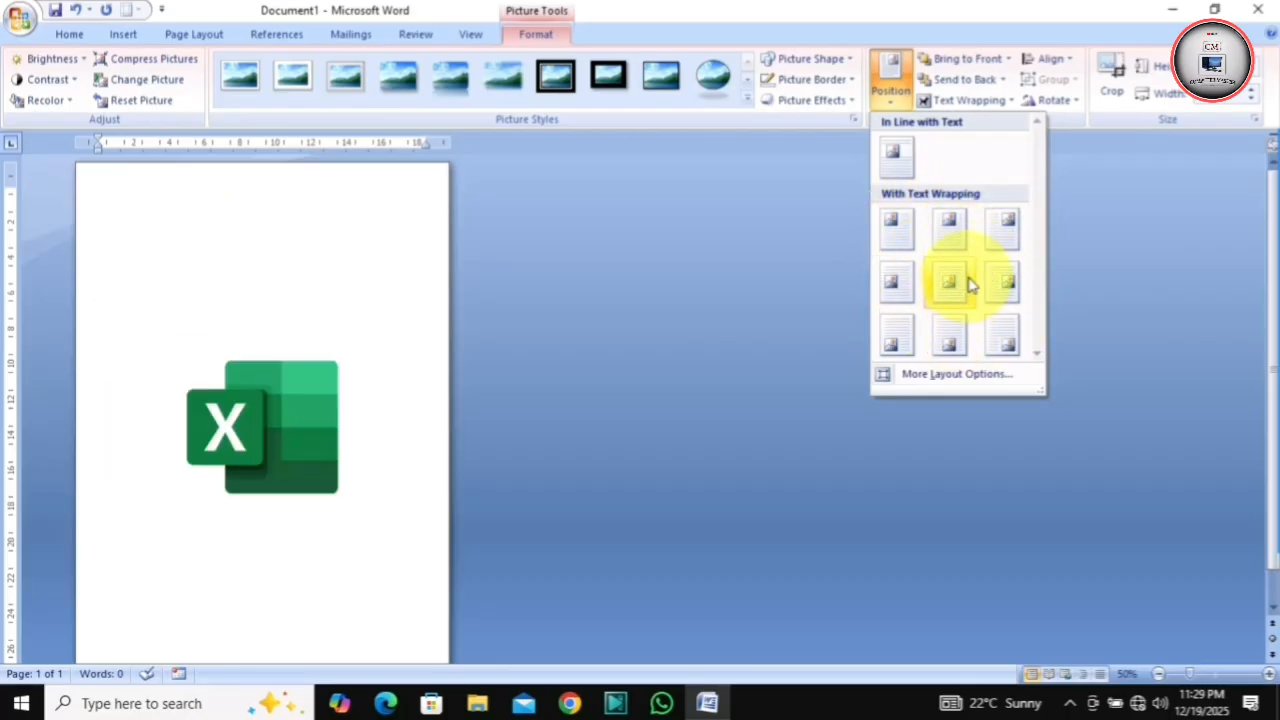
left_click(640, 254)
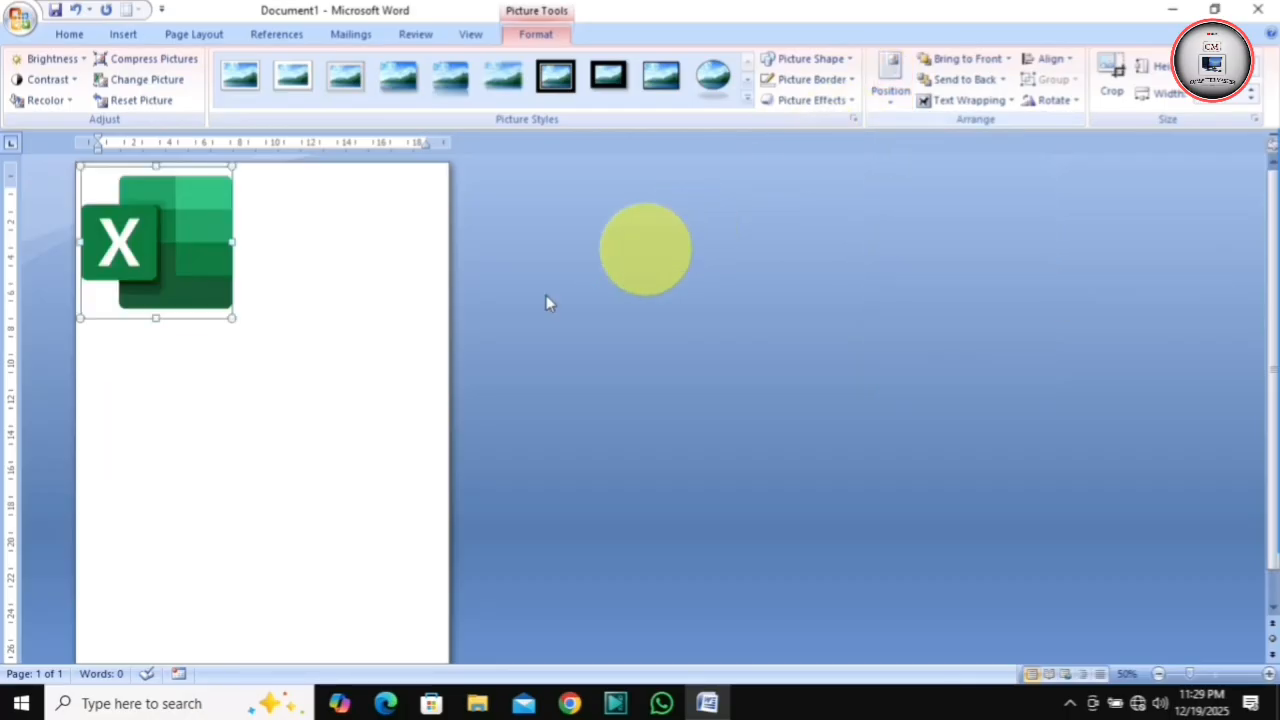
Move the Excel logo picture from the page's upper-left corner toward the middle of the page.
left_click(1269, 674)
left_click(1269, 674)
left_click(1269, 674)
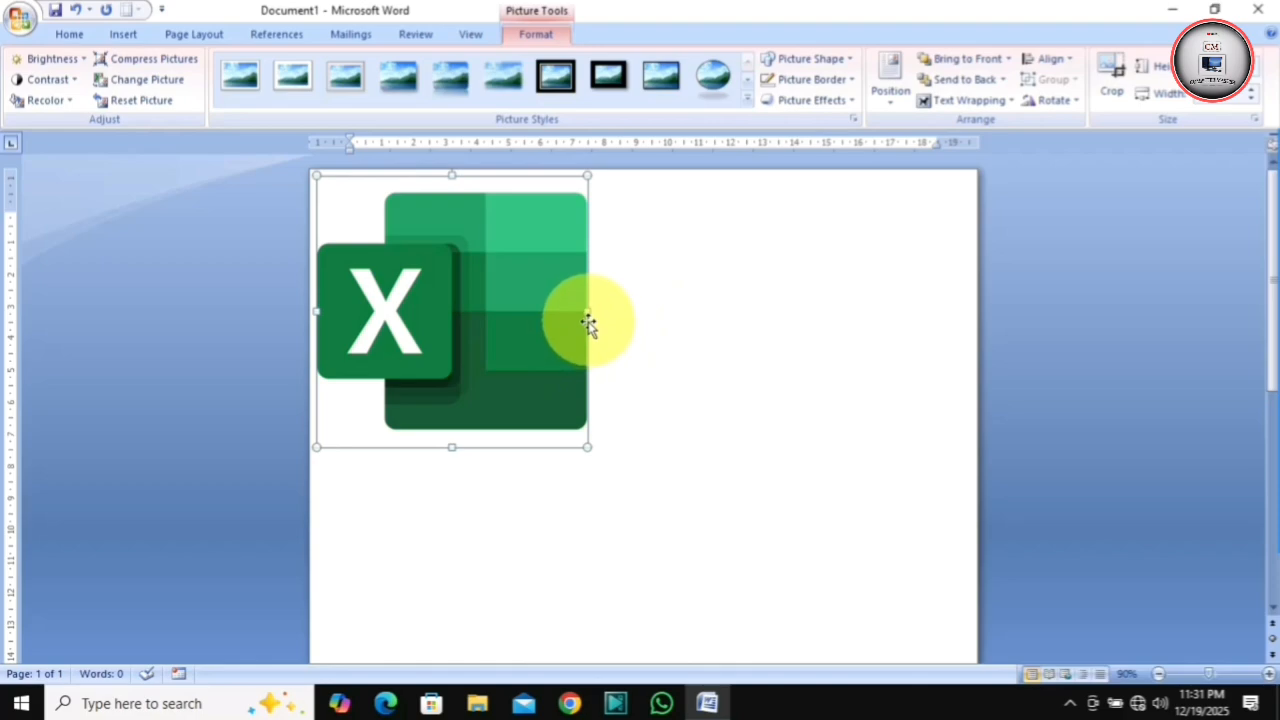
left_click_drag(589, 324, 631, 371)
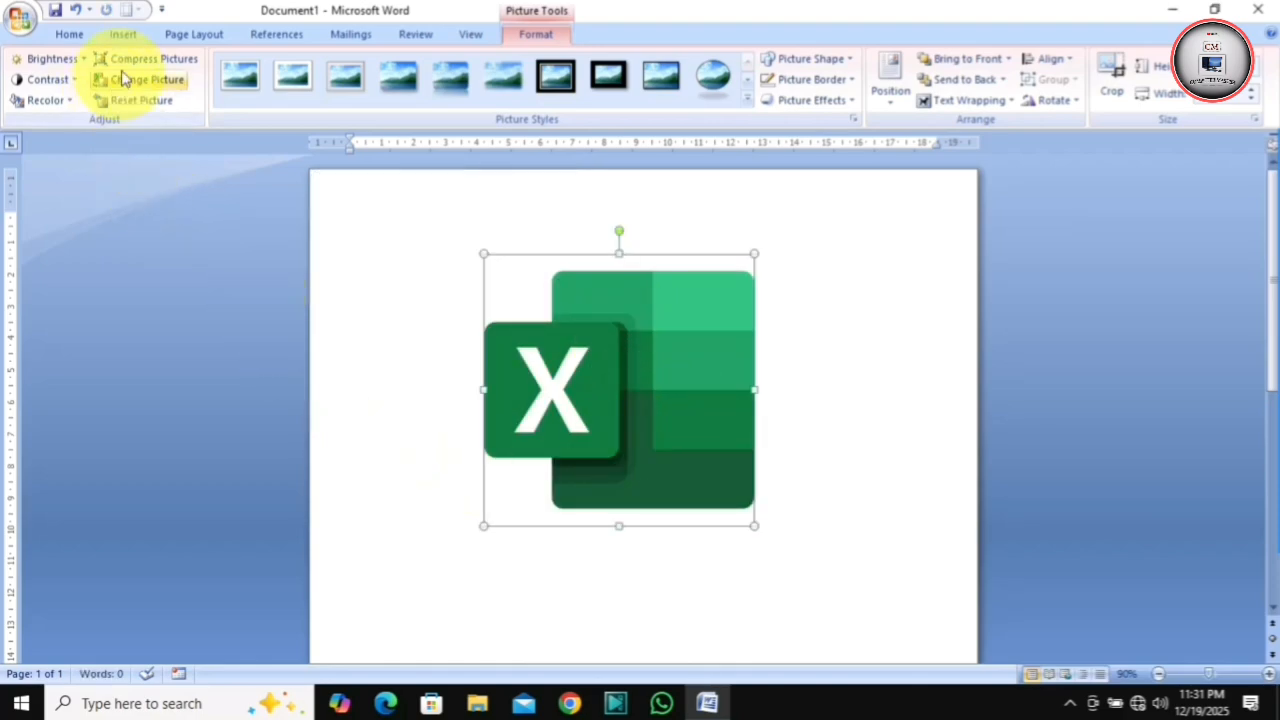
Insert three images from the Pictures folder: the mountain landscape, the Word logo and Book Cover.
left_click(122, 35)
left_click(198, 66)
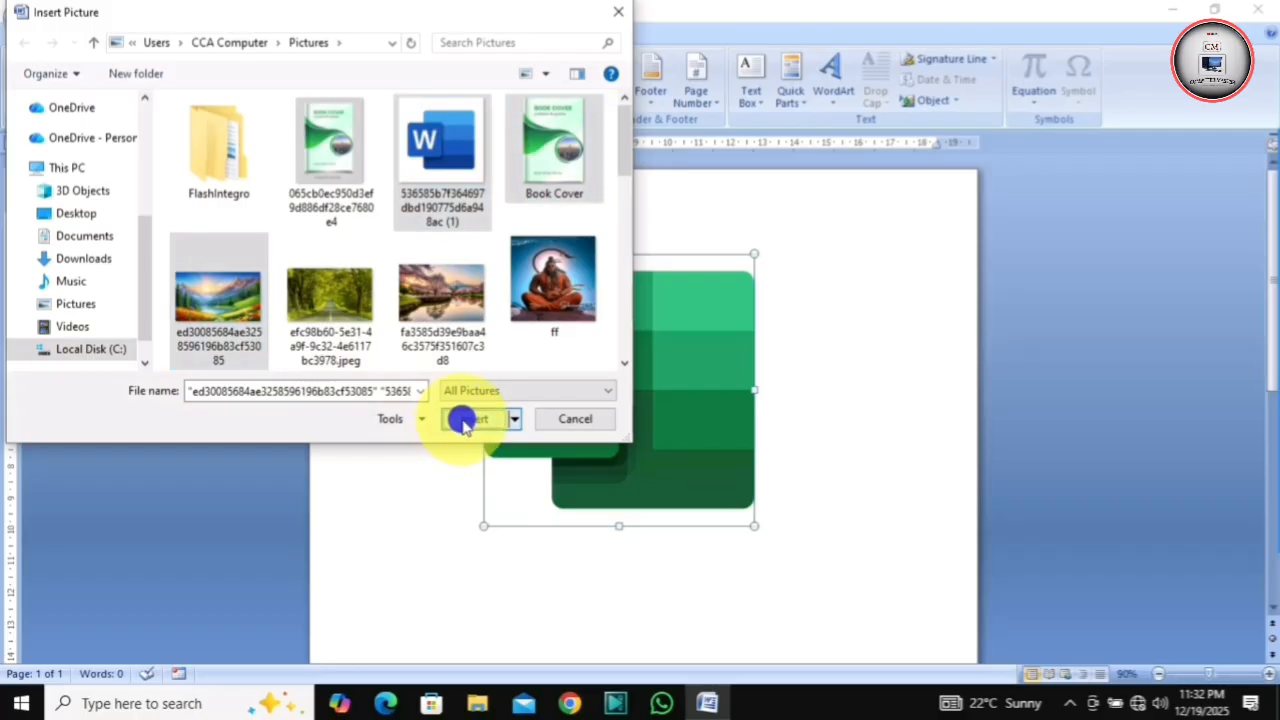
left_click(474, 418)
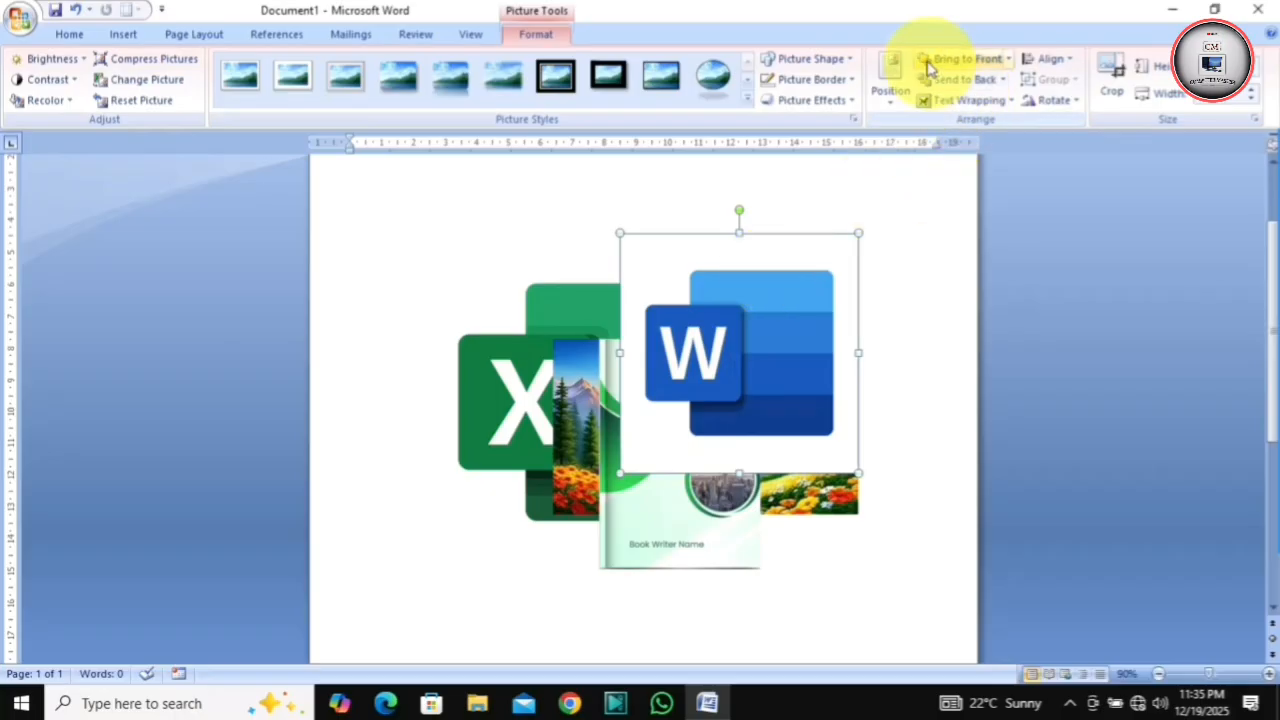
View the Bring to Front options for the overlapping pictures and select the Excel logo picture.
left_click(1011, 58)
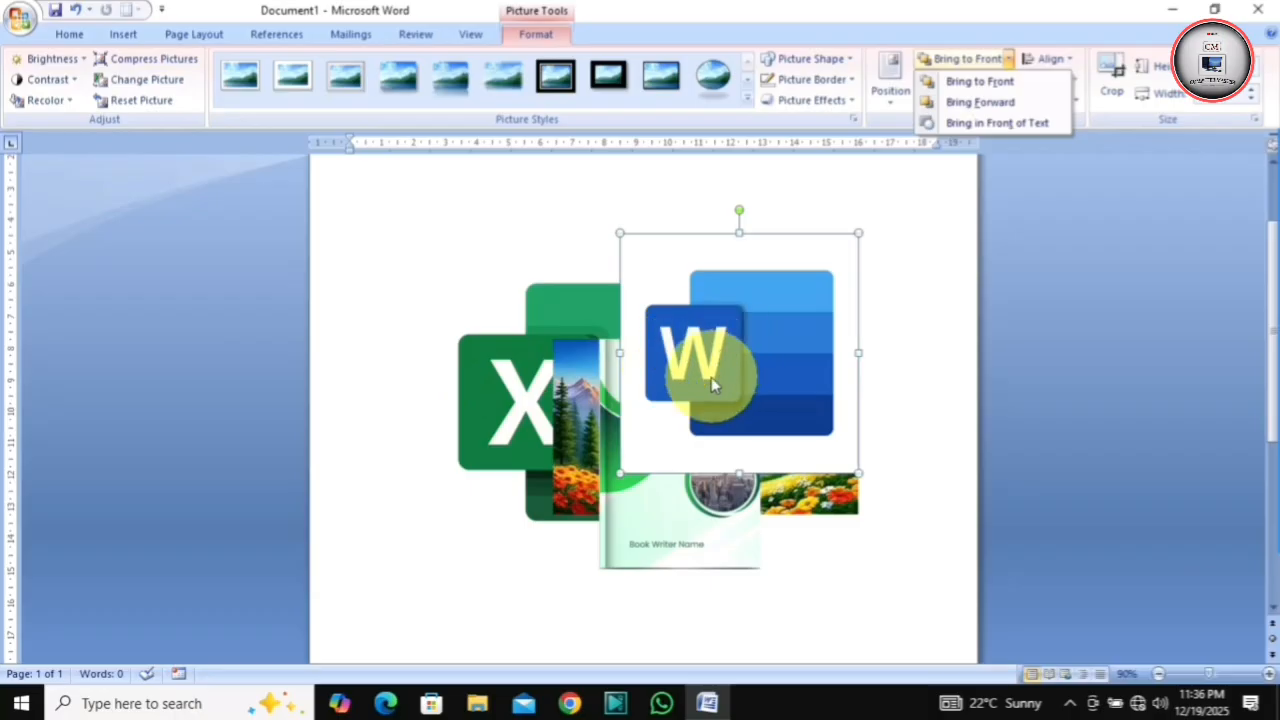
left_click(564, 425)
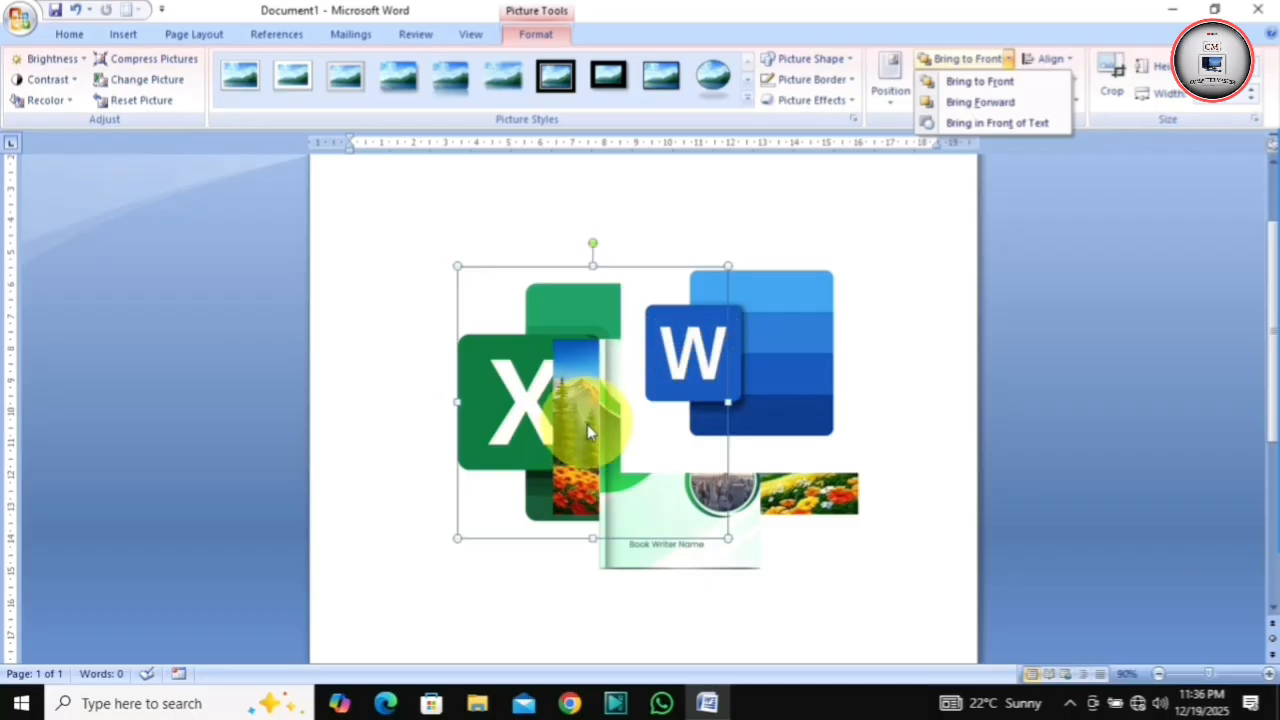
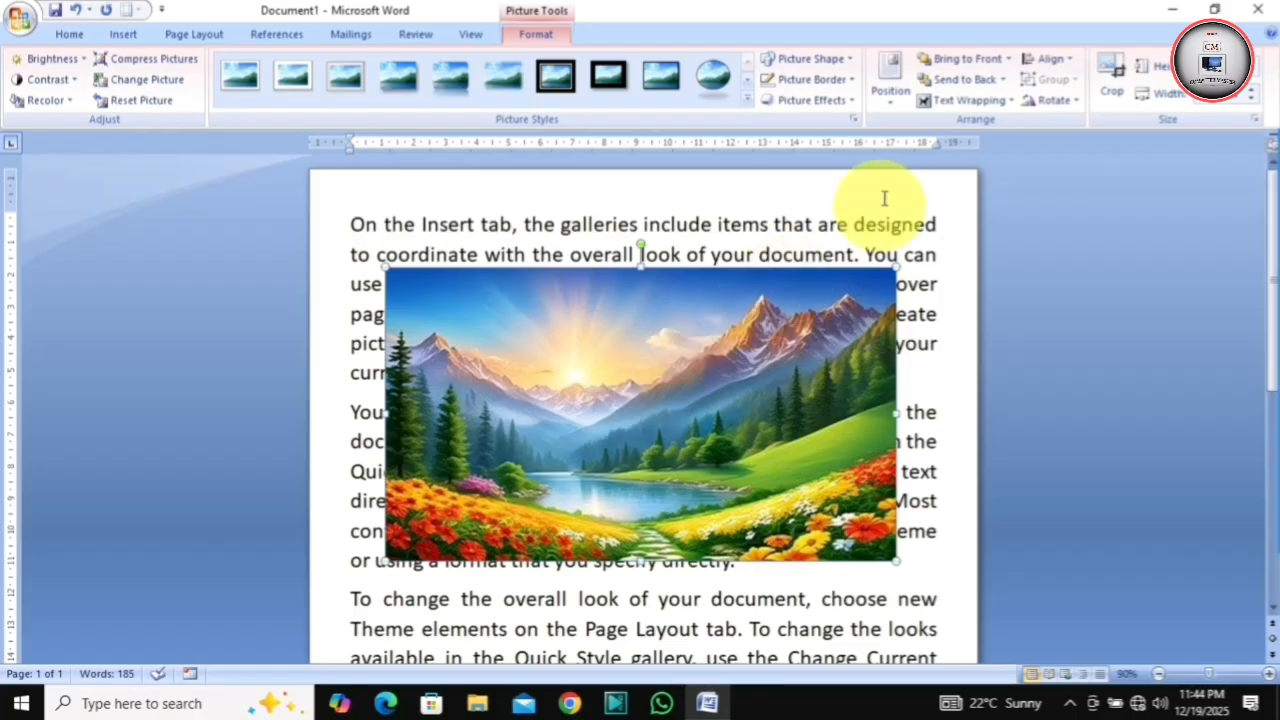
Review the Bring to Front options for the mountain landscape picture and bring it to the front of the other pictures.
left_click(1009, 59)
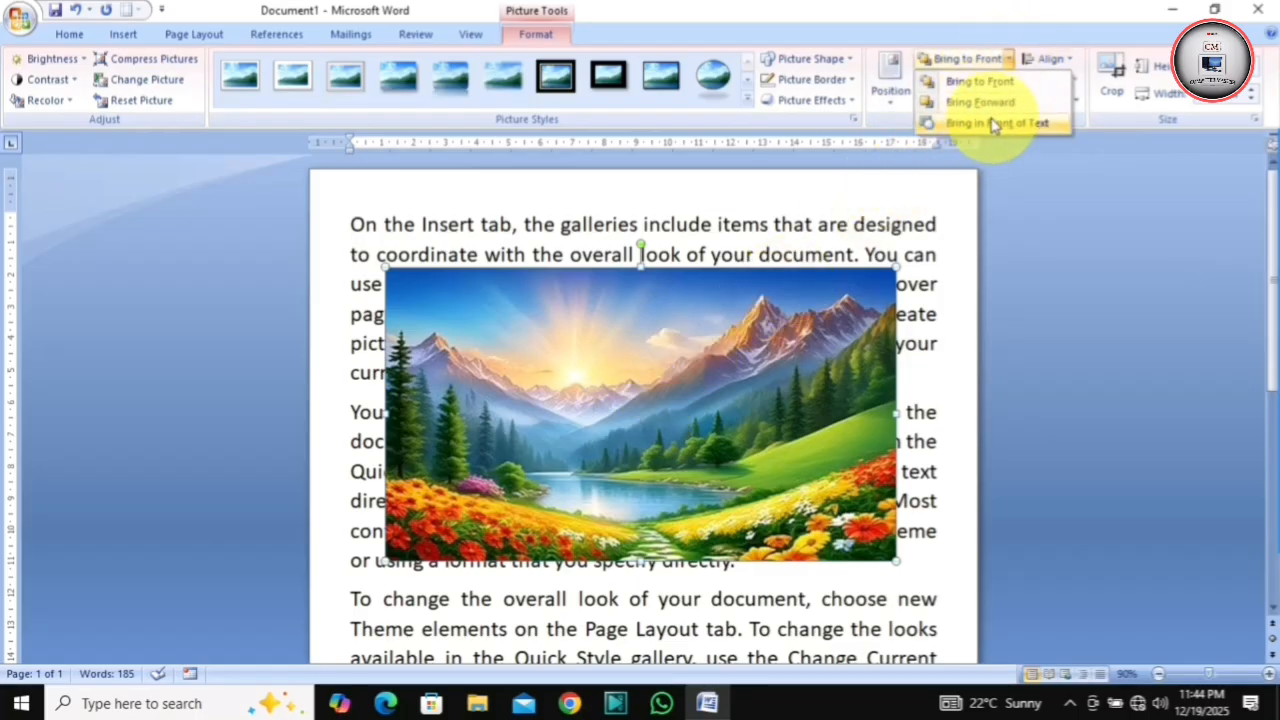
left_click(610, 440)
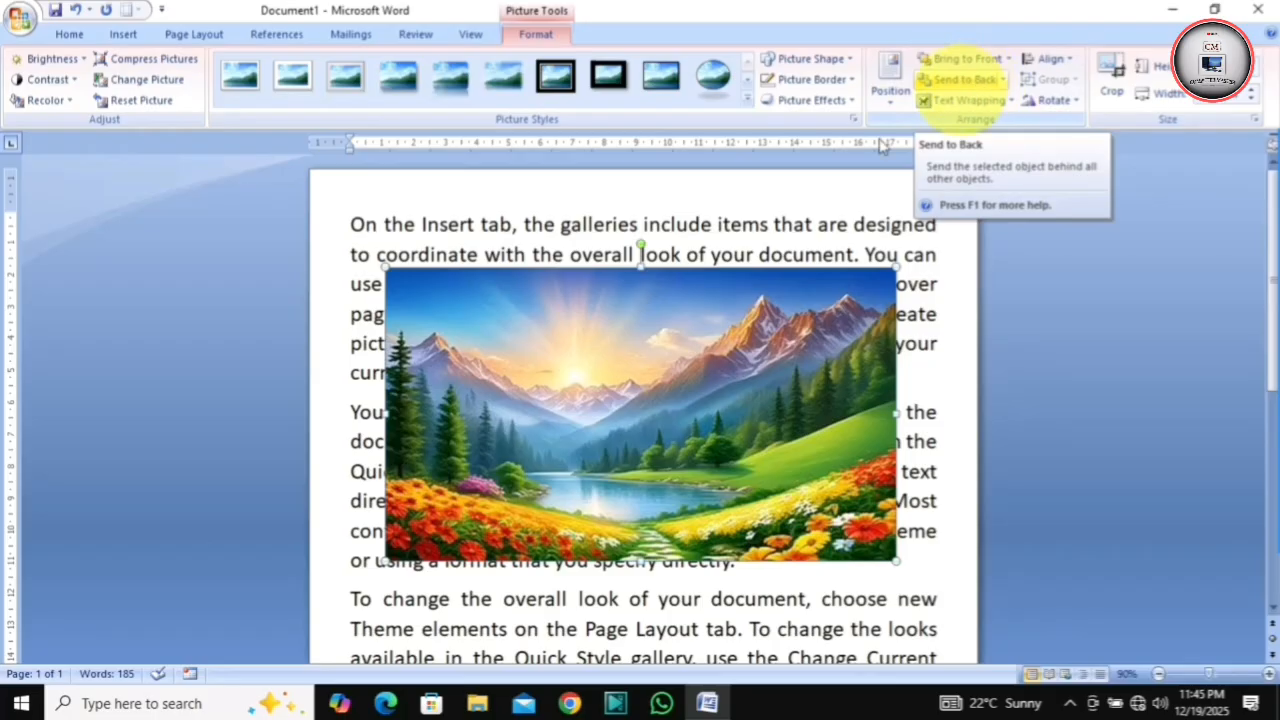
left_click(1008, 60)
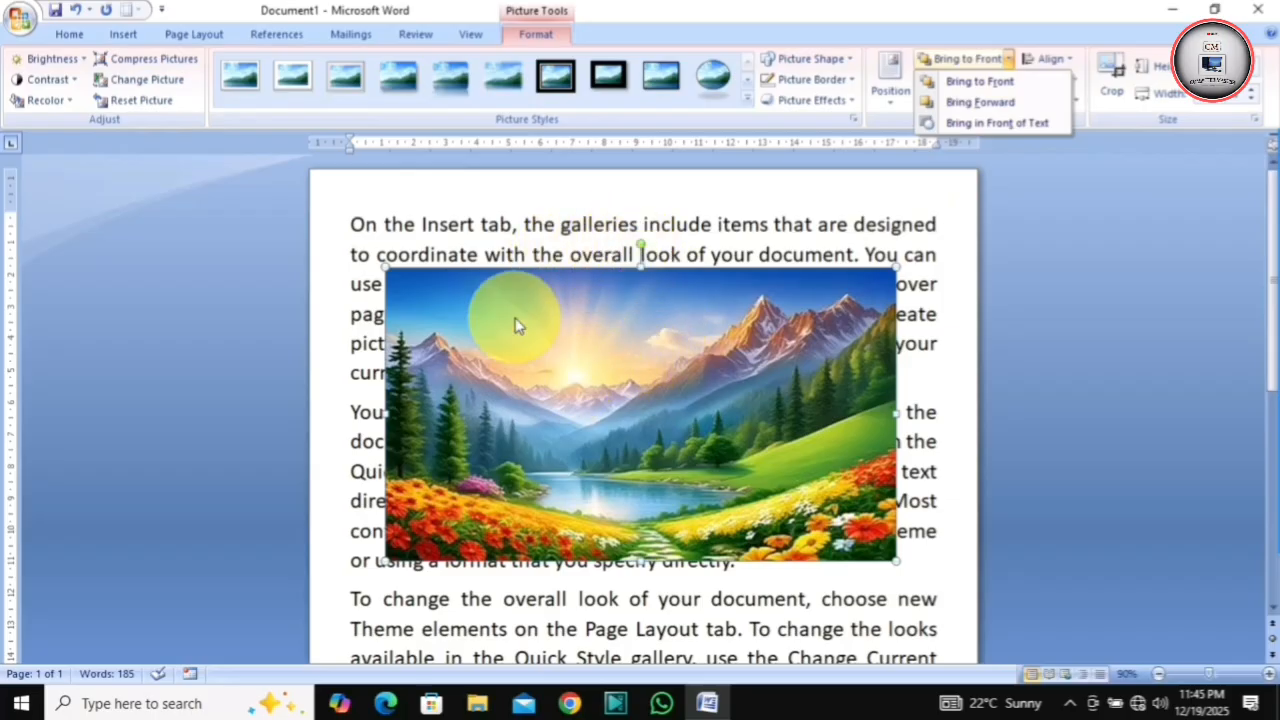
left_click(977, 84)
left_click(1011, 59)
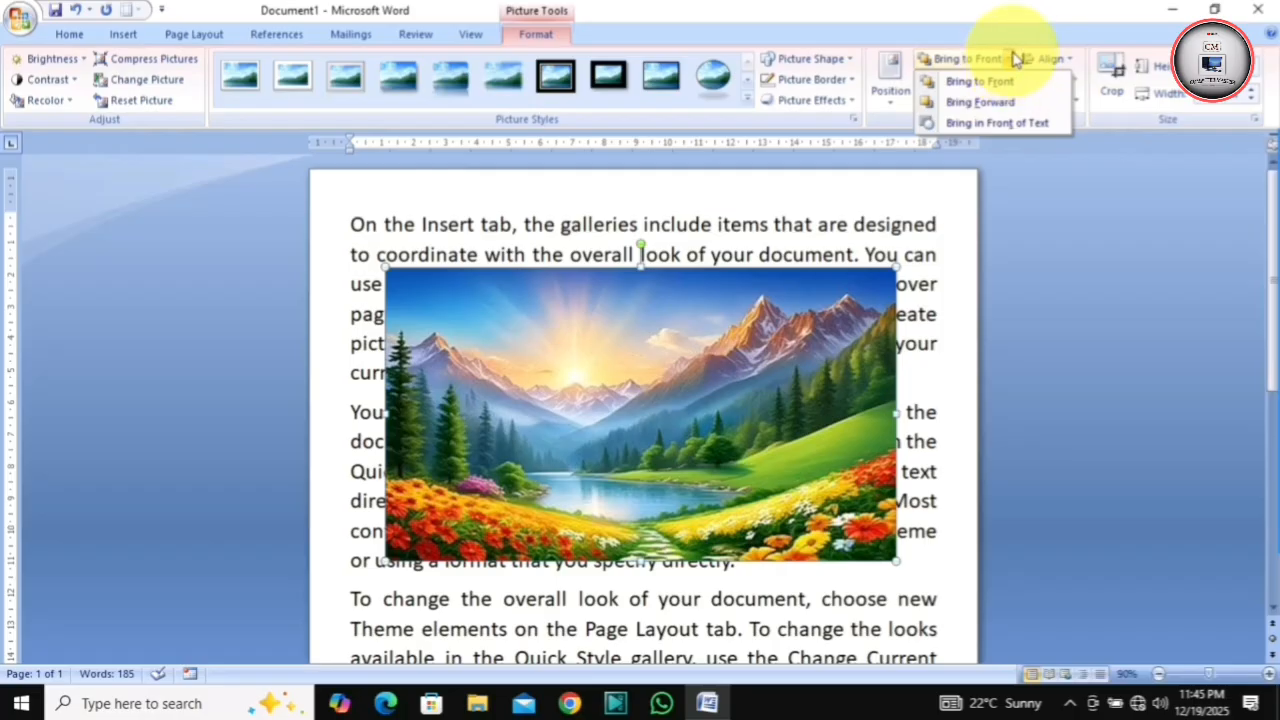
left_click(1014, 60)
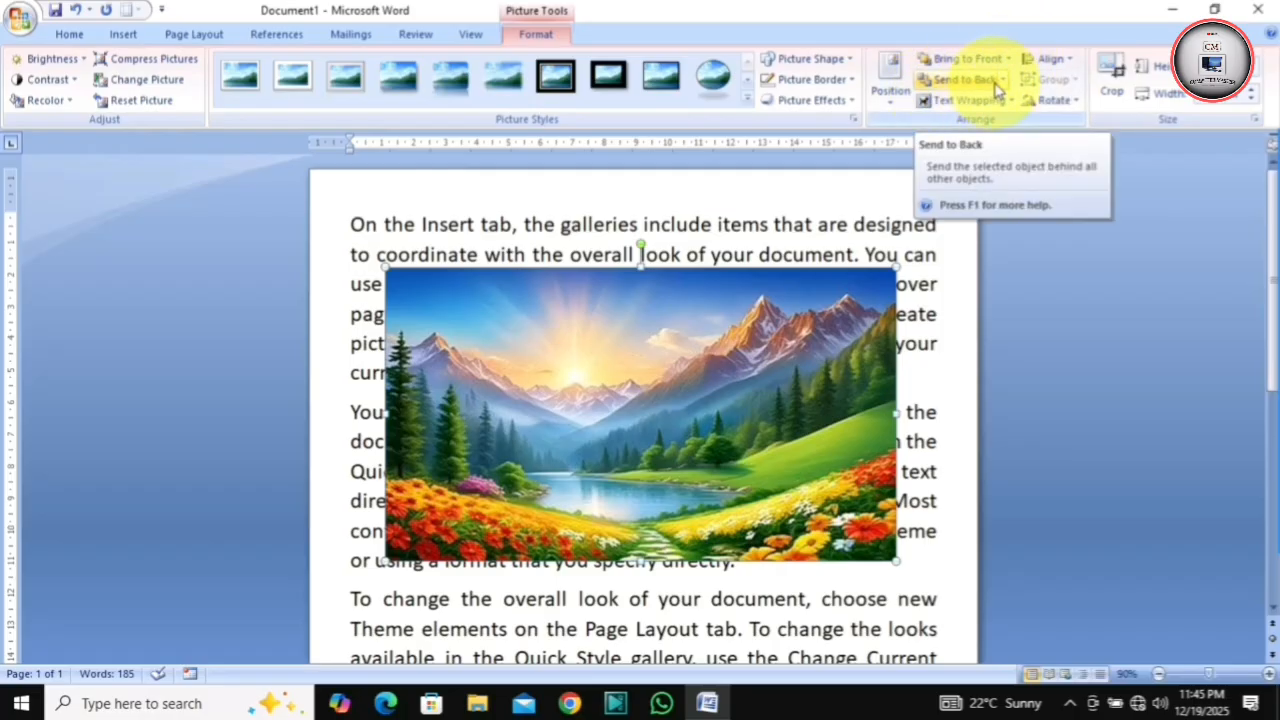
Compare the Send to Back and Bring to Front options, then send the mountain landscape picture behind the text.
left_click(998, 80)
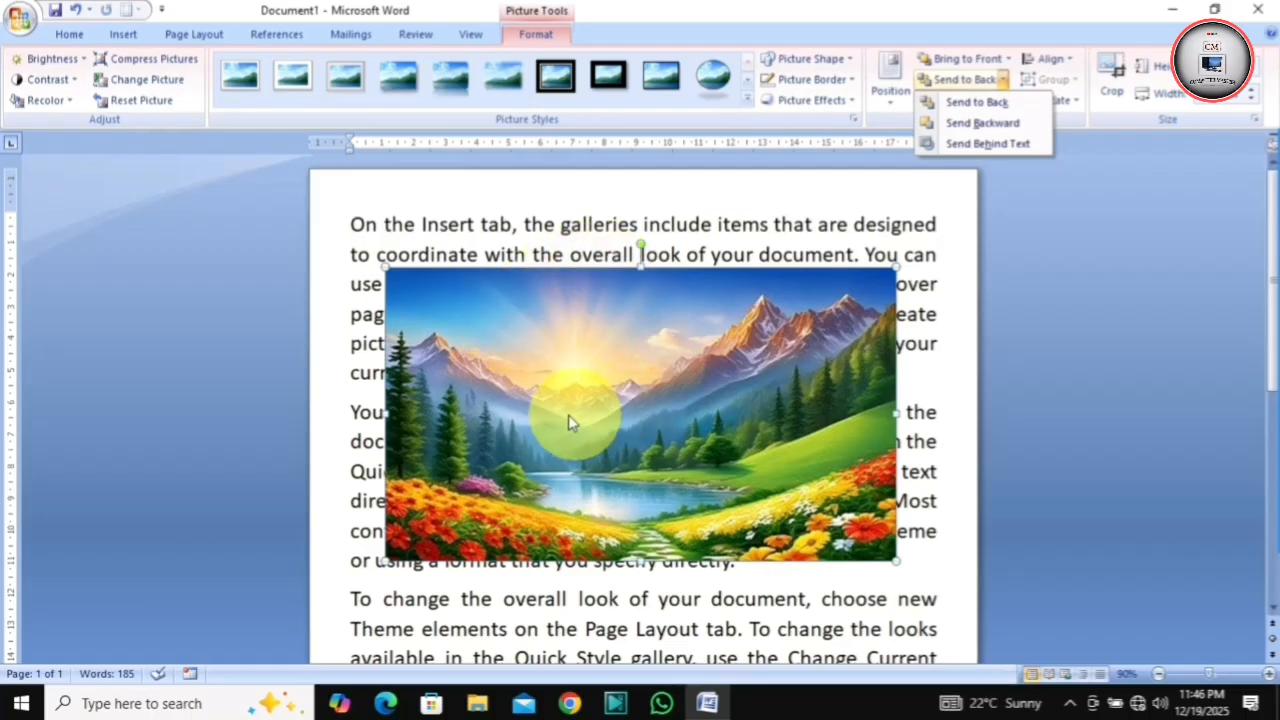
left_click(855, 200)
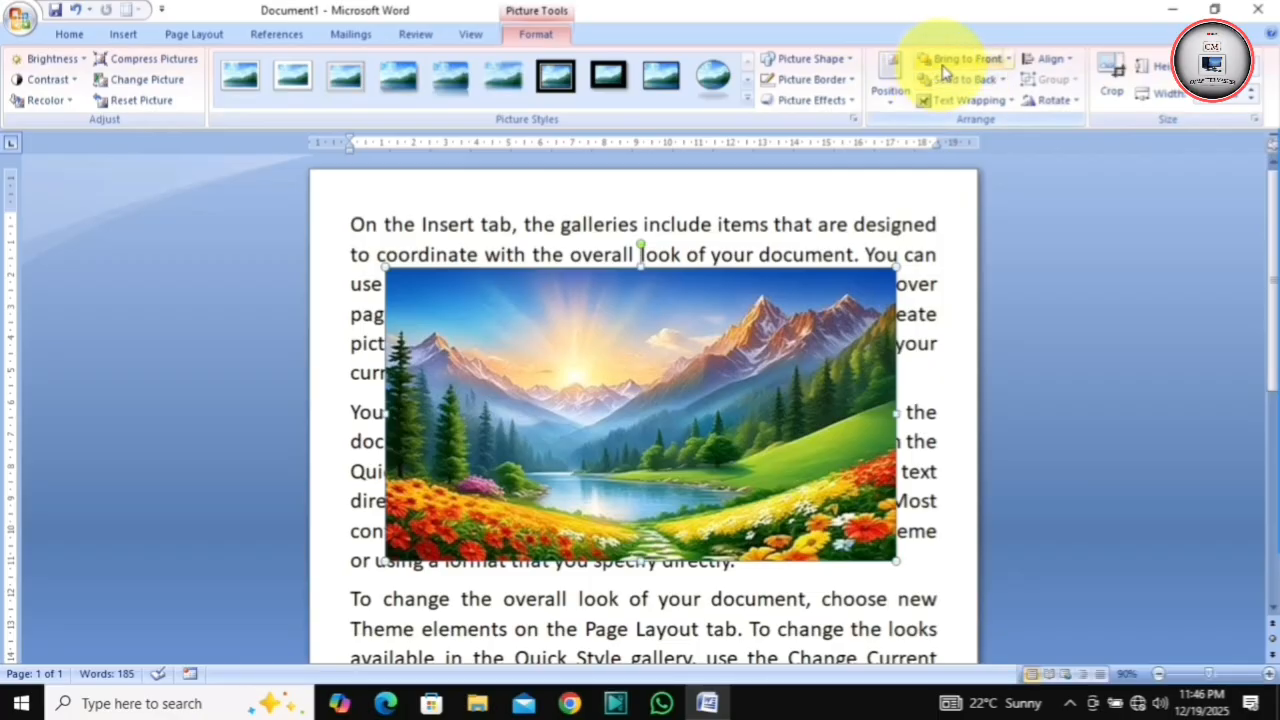
left_click(1008, 58)
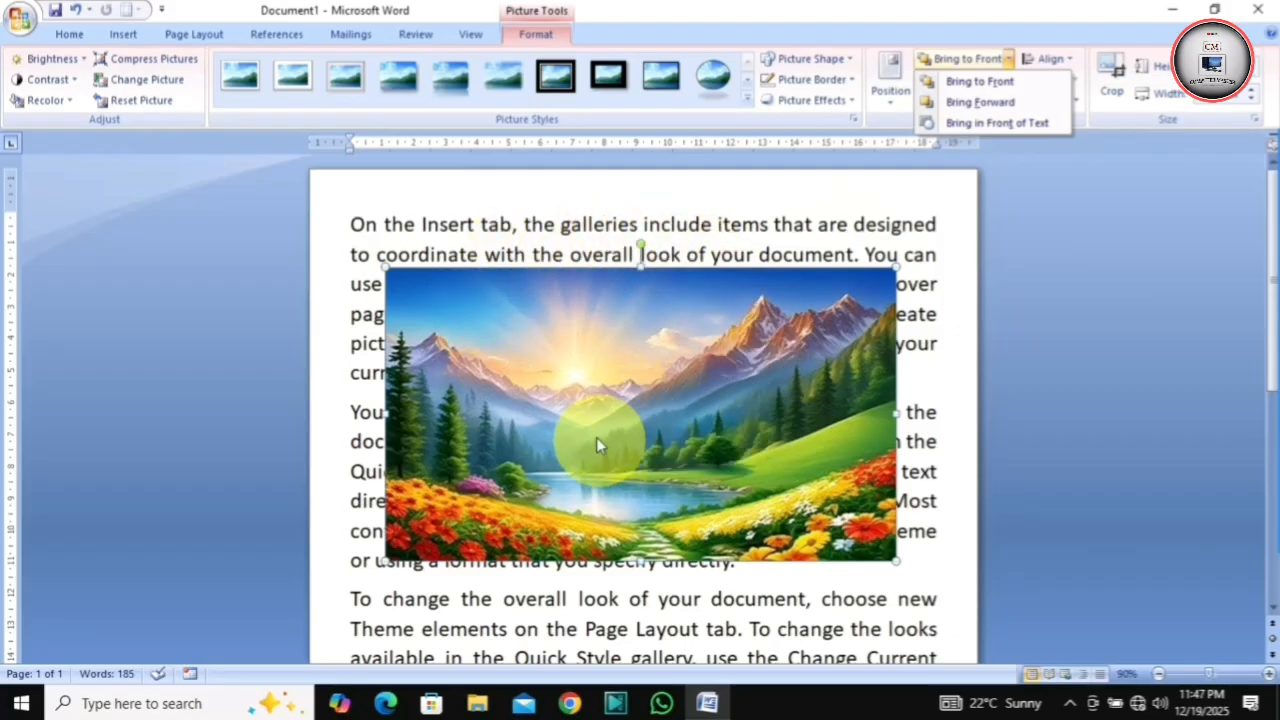
left_click(709, 390)
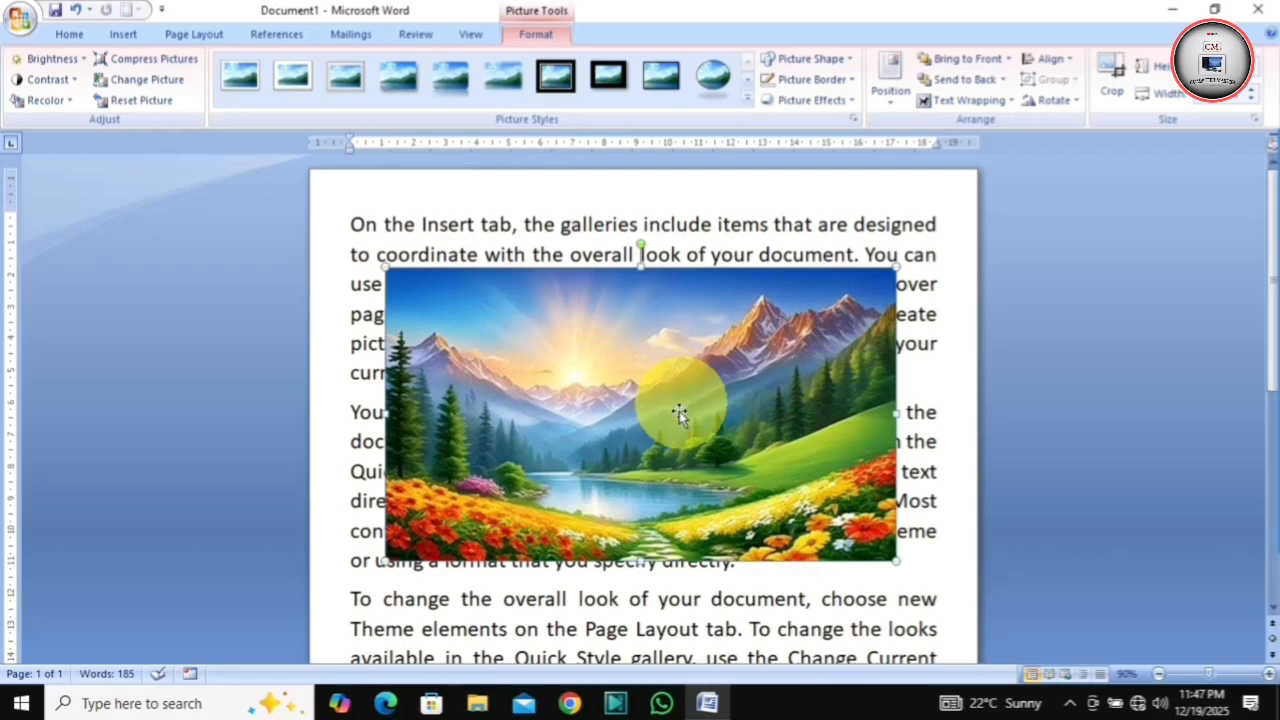
left_click(1003, 80)
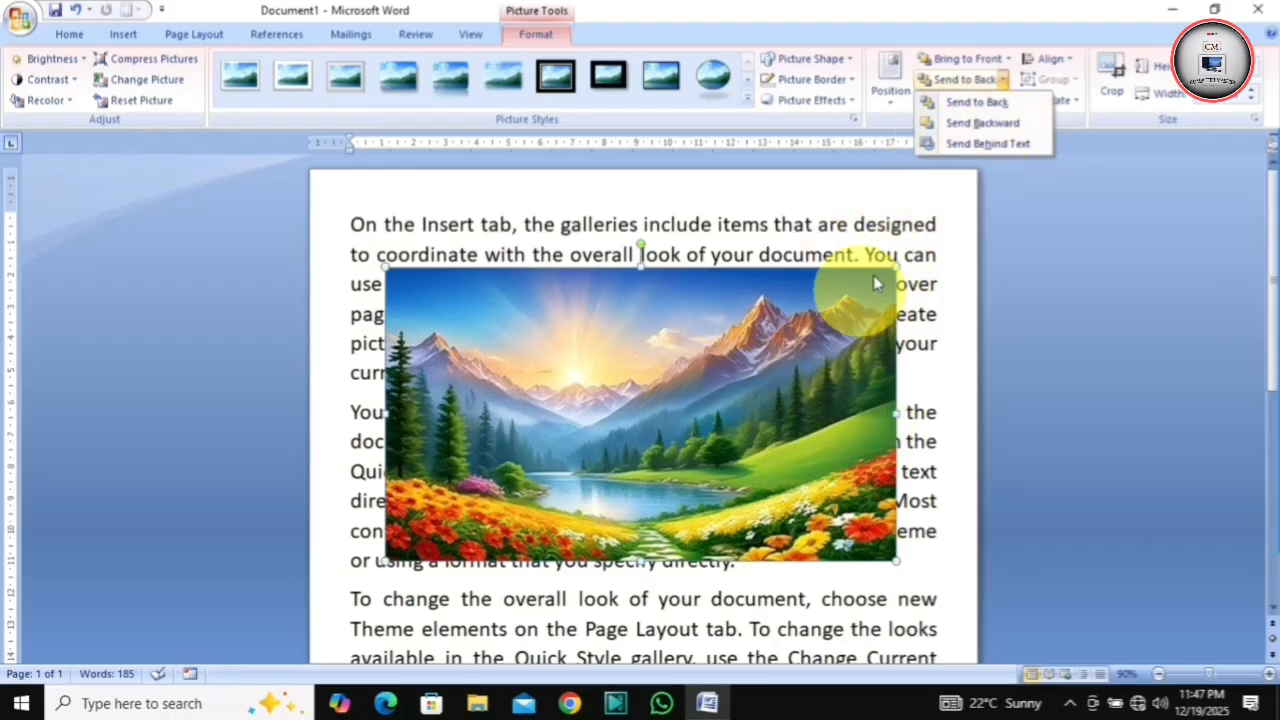
left_click(990, 144)
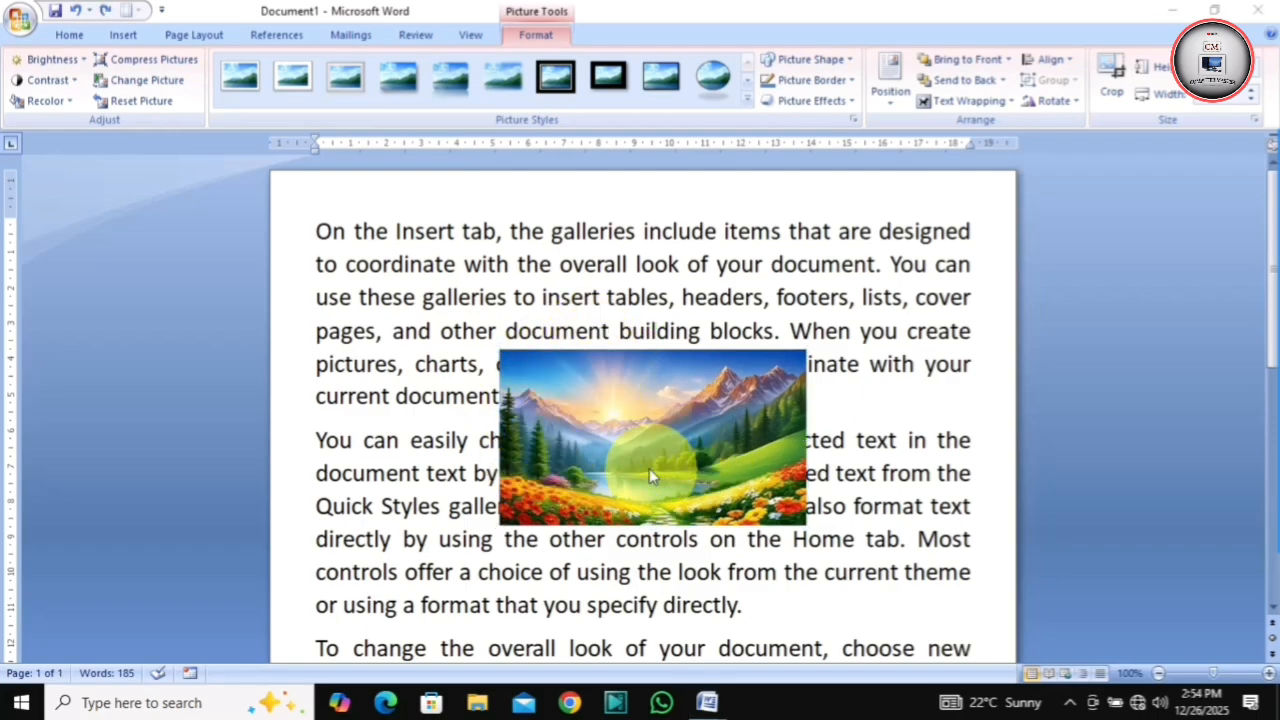
Set the landscape picture's wrapping to In Line with Text and move it into the last line of the first paragraph.
left_click(1012, 103)
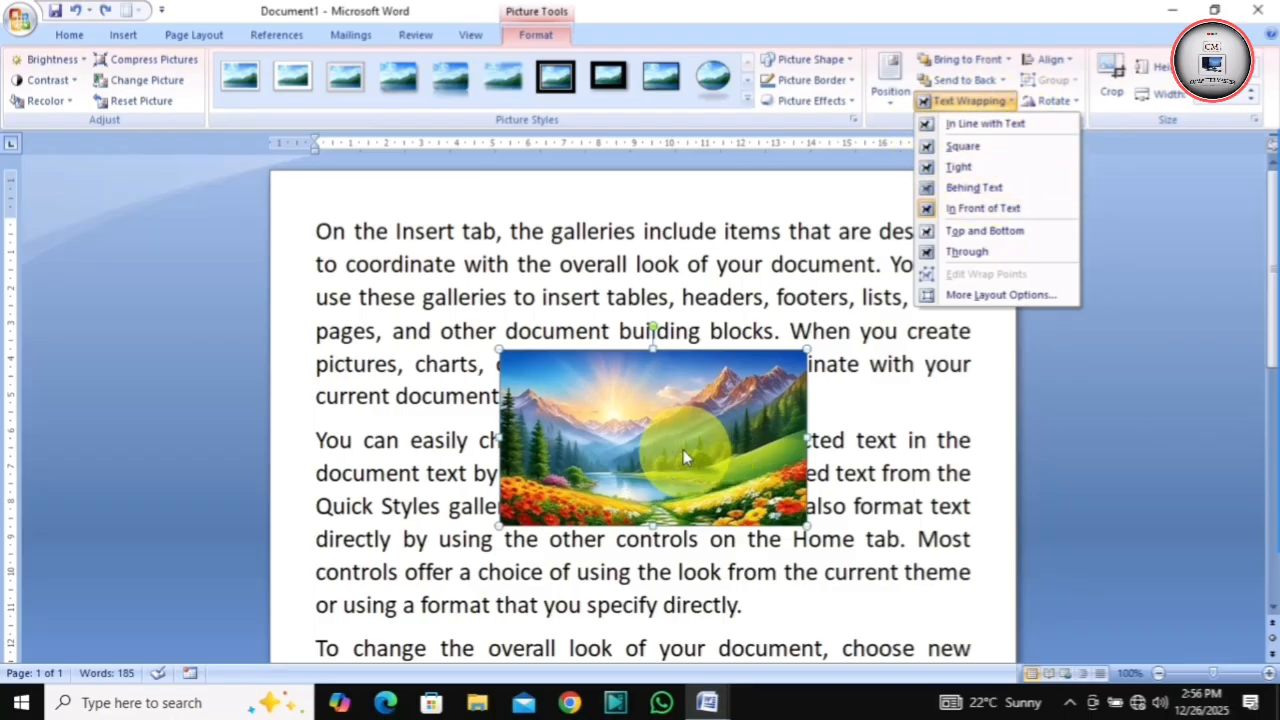
left_click(990, 121)
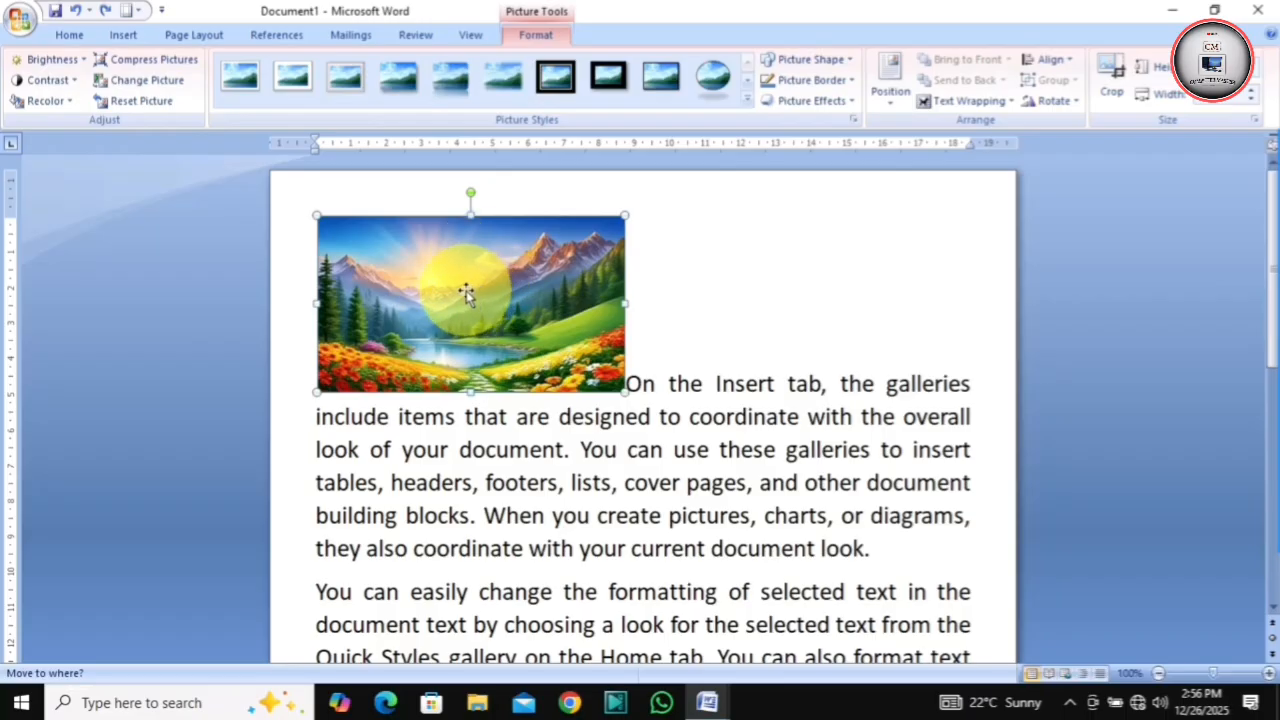
left_click(445, 273)
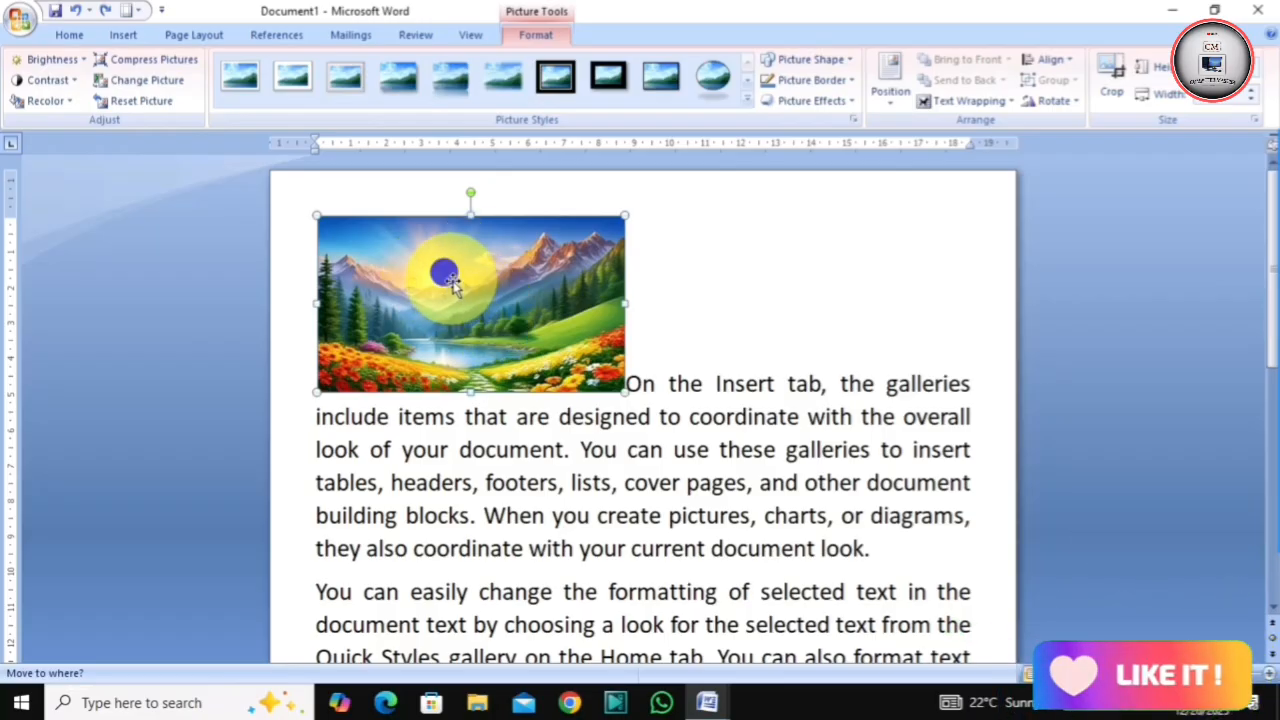
left_click_drag(447, 277, 774, 551)
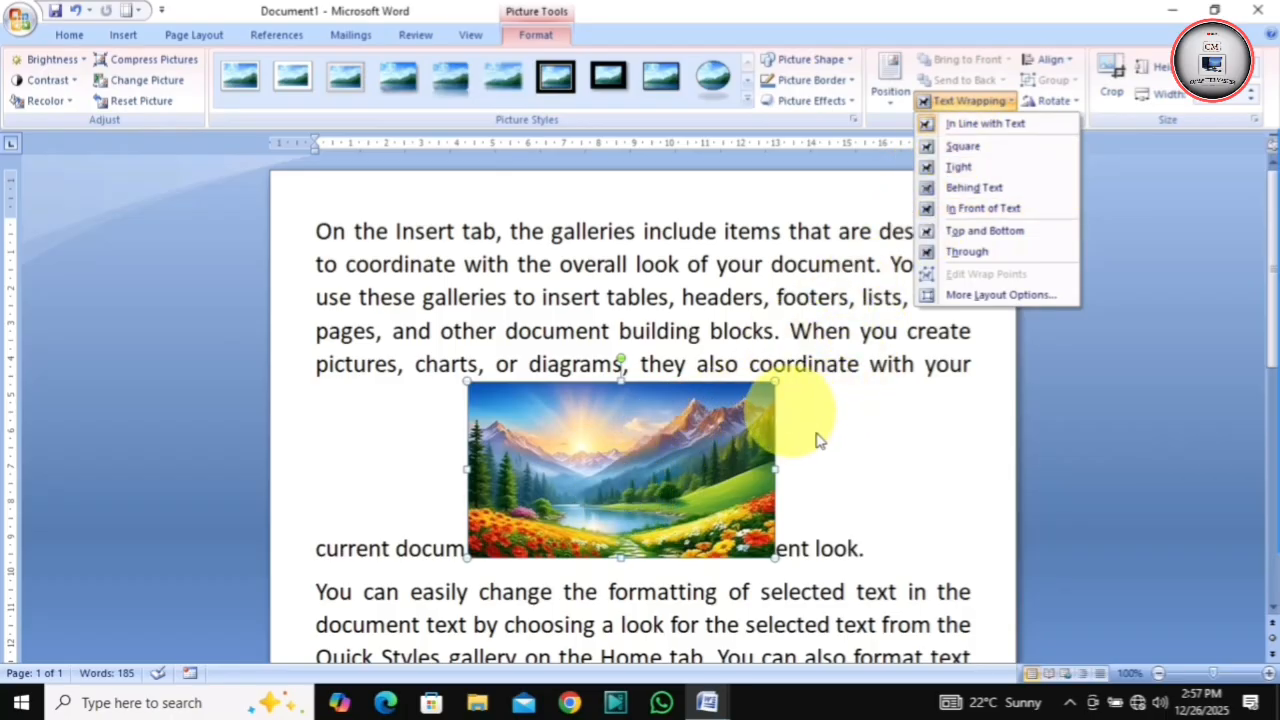
Apply Square and then Tight text wrapping to the landscape picture.
left_click(962, 146)
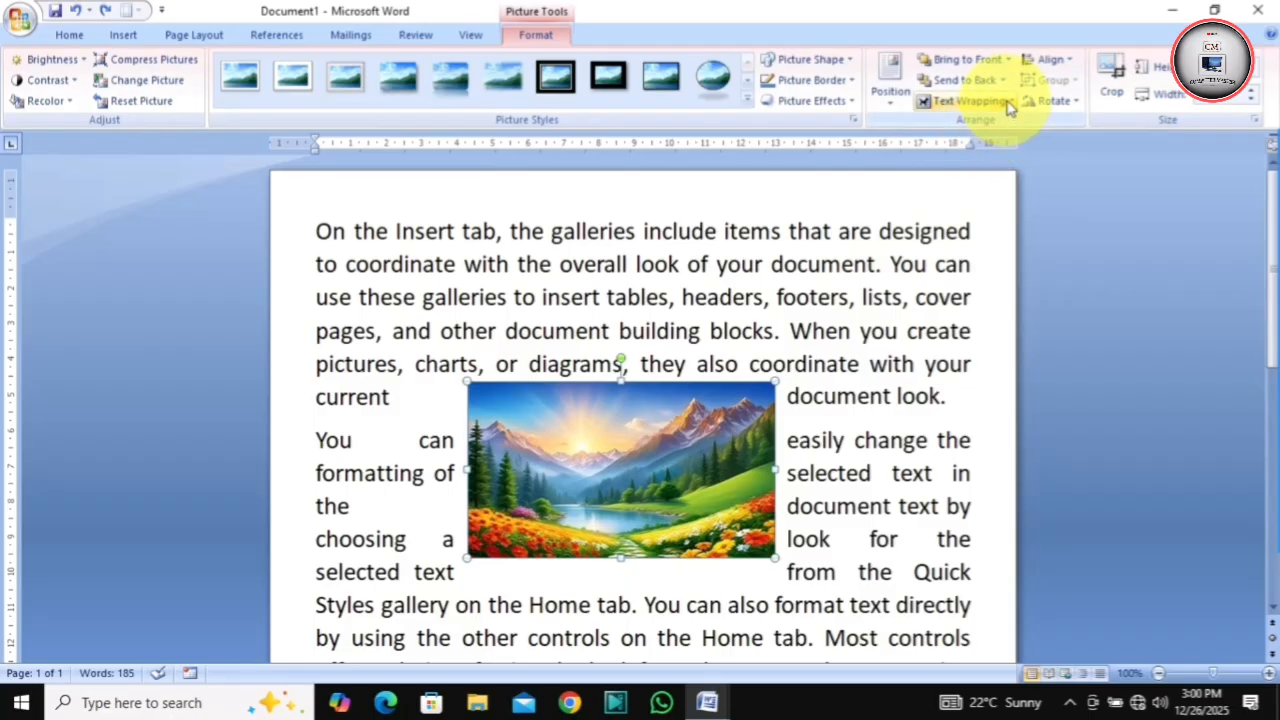
left_click(1000, 101)
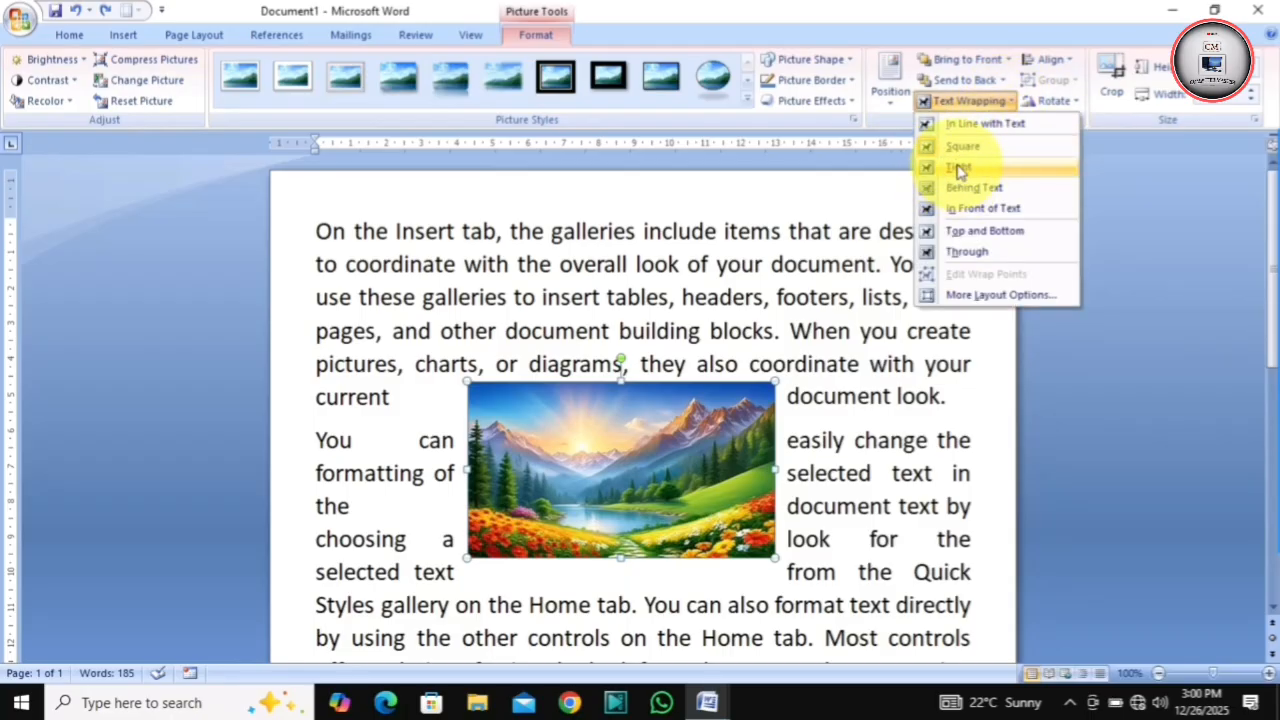
left_click(958, 170)
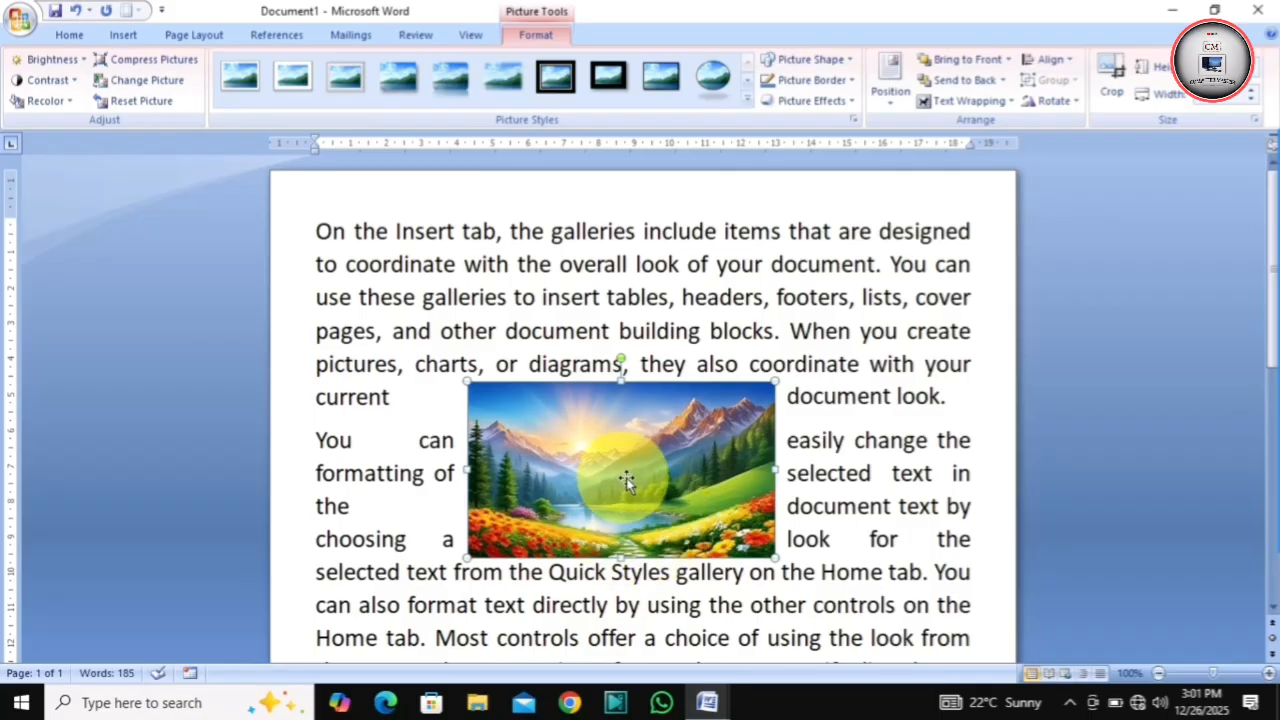
left_click(1010, 101)
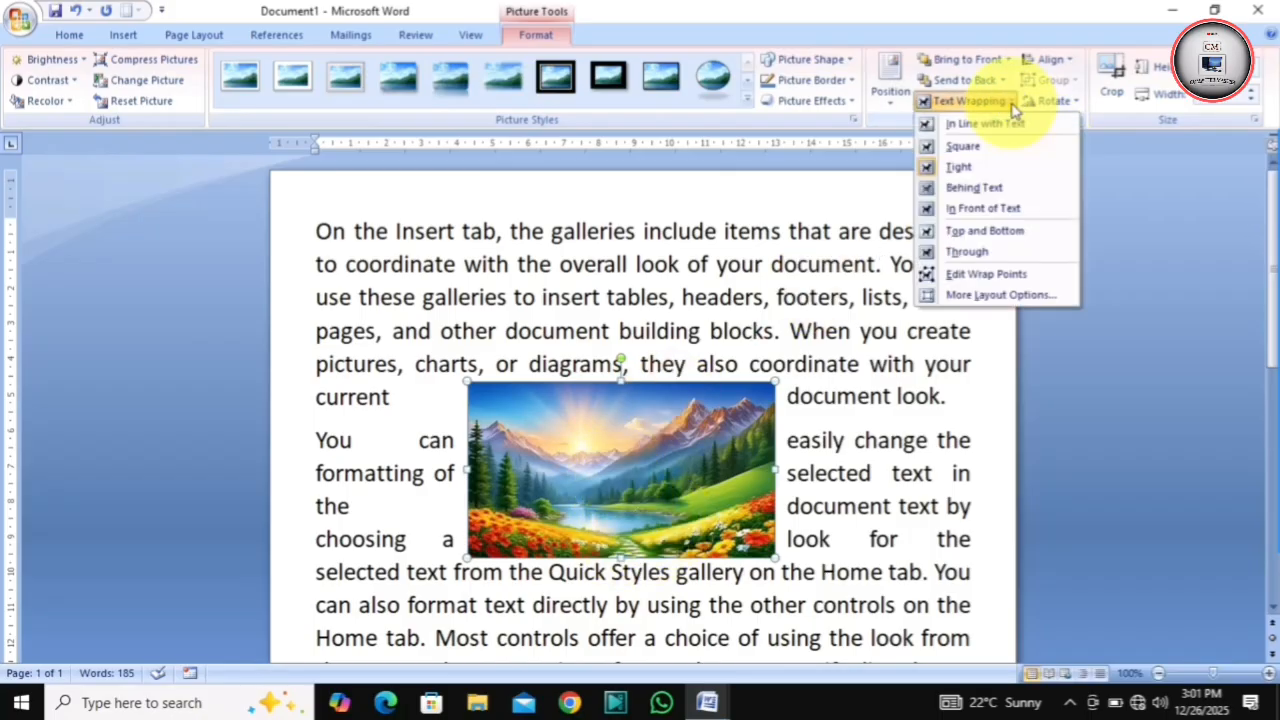
left_click(964, 167)
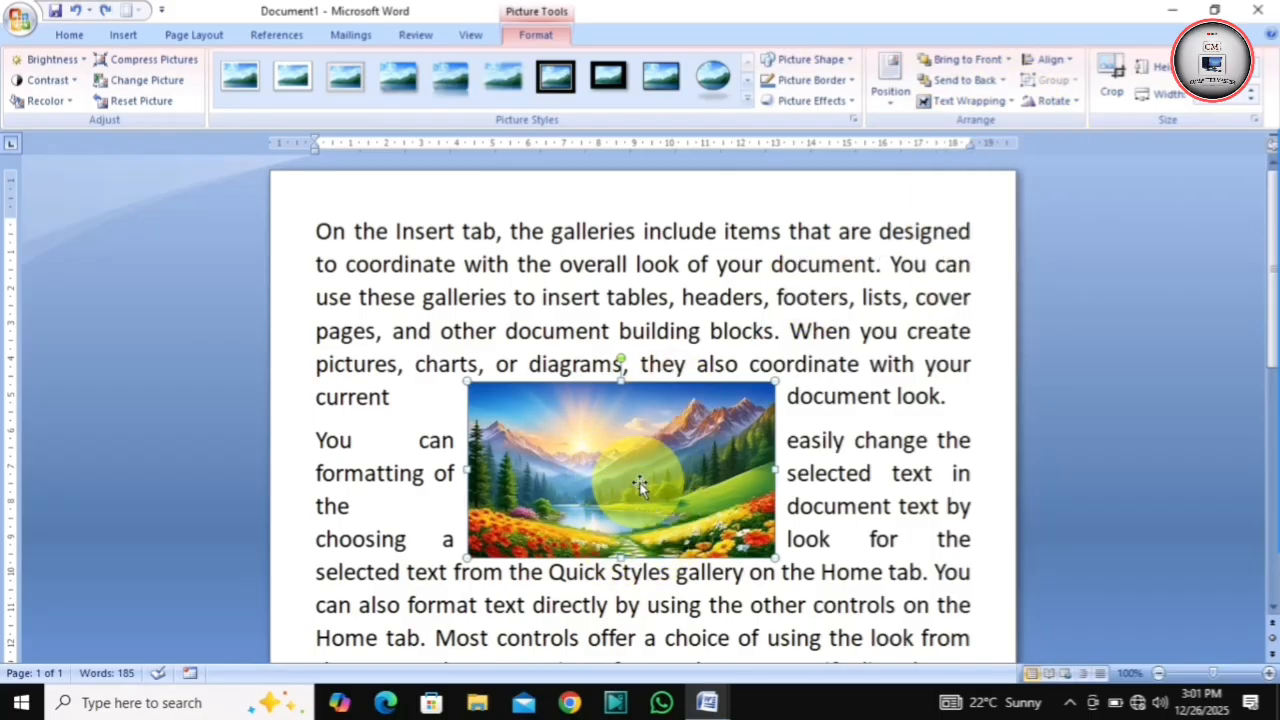
Place the landscape picture Behind Text, then switch its wrapping to In Front of Text.
left_click(1002, 101)
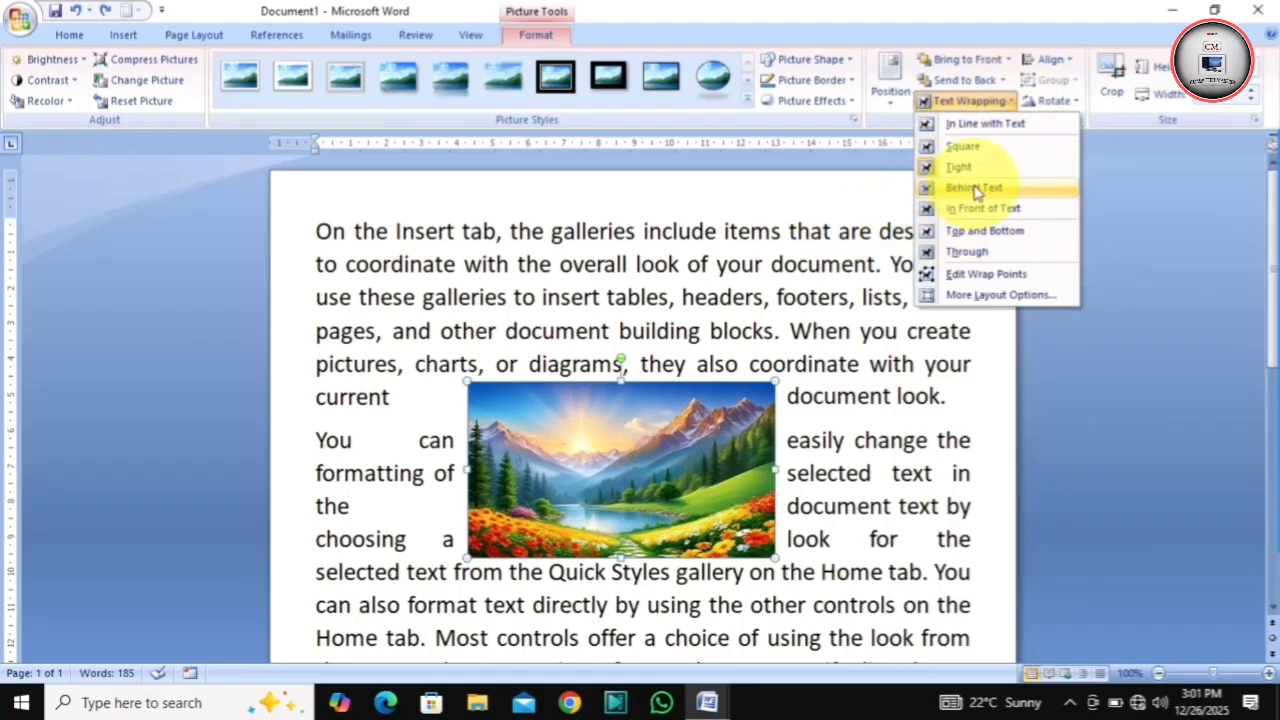
left_click(975, 189)
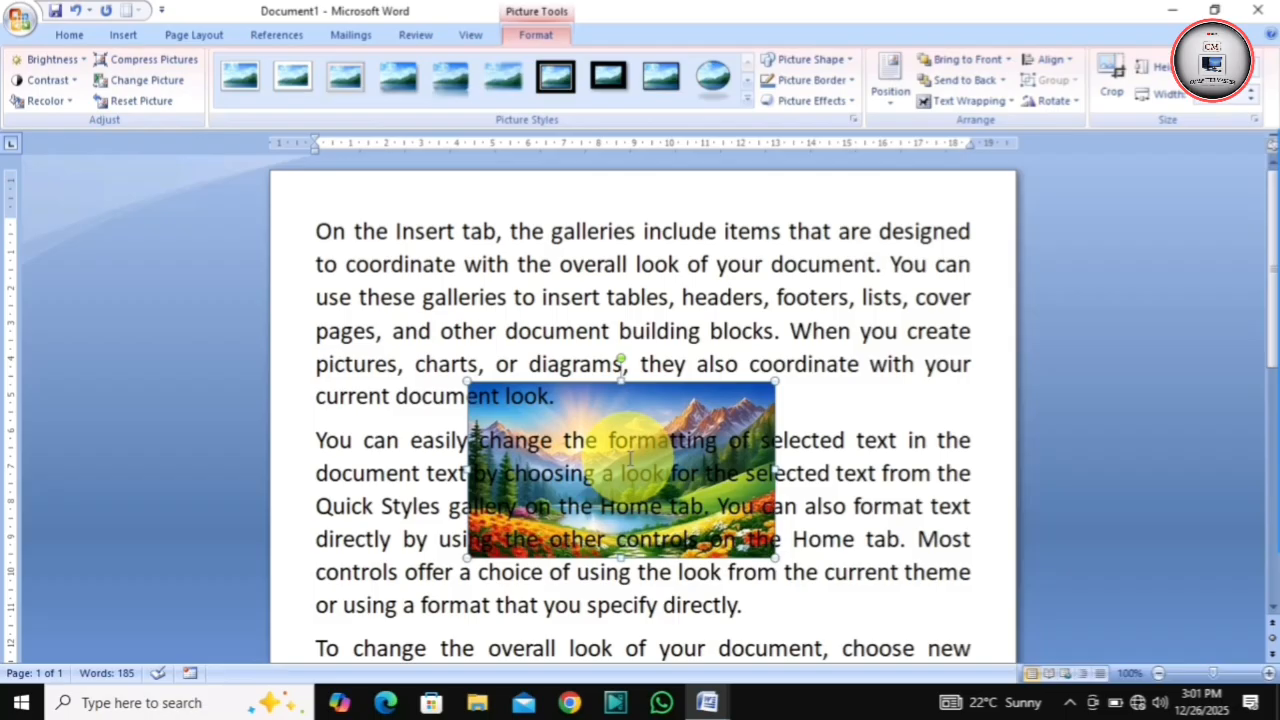
left_click(1012, 102)
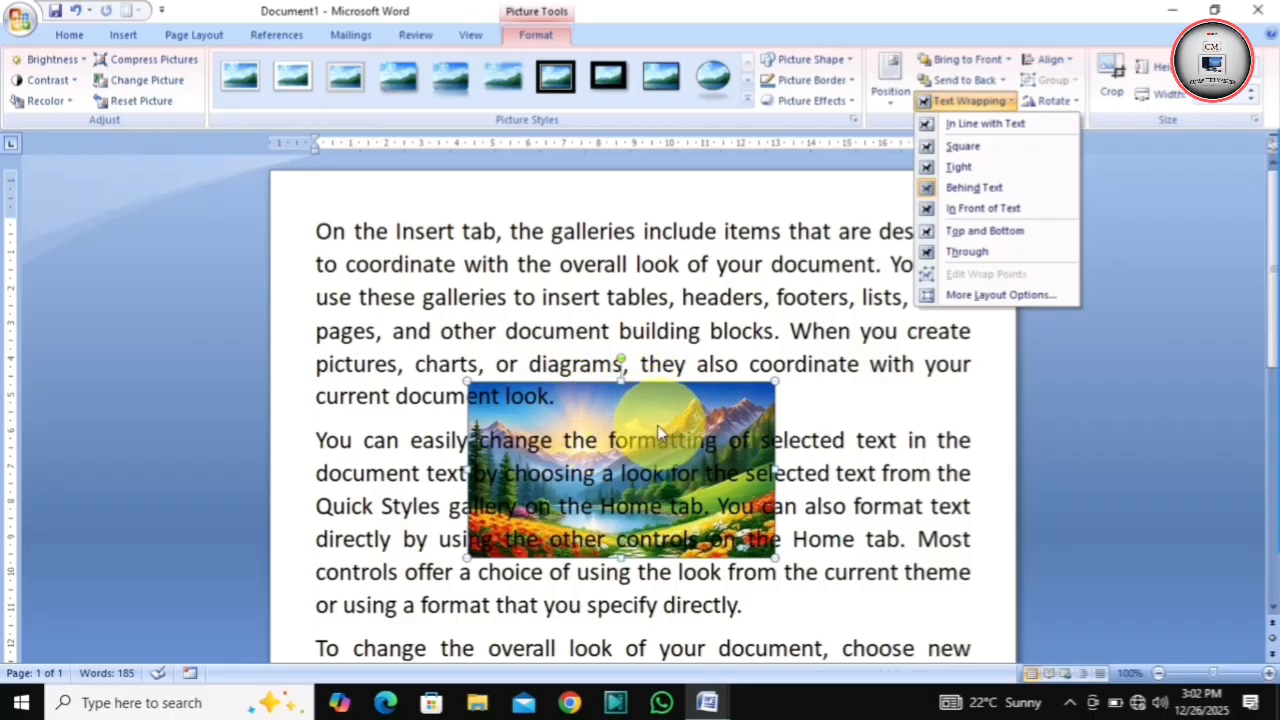
left_click(970, 210)
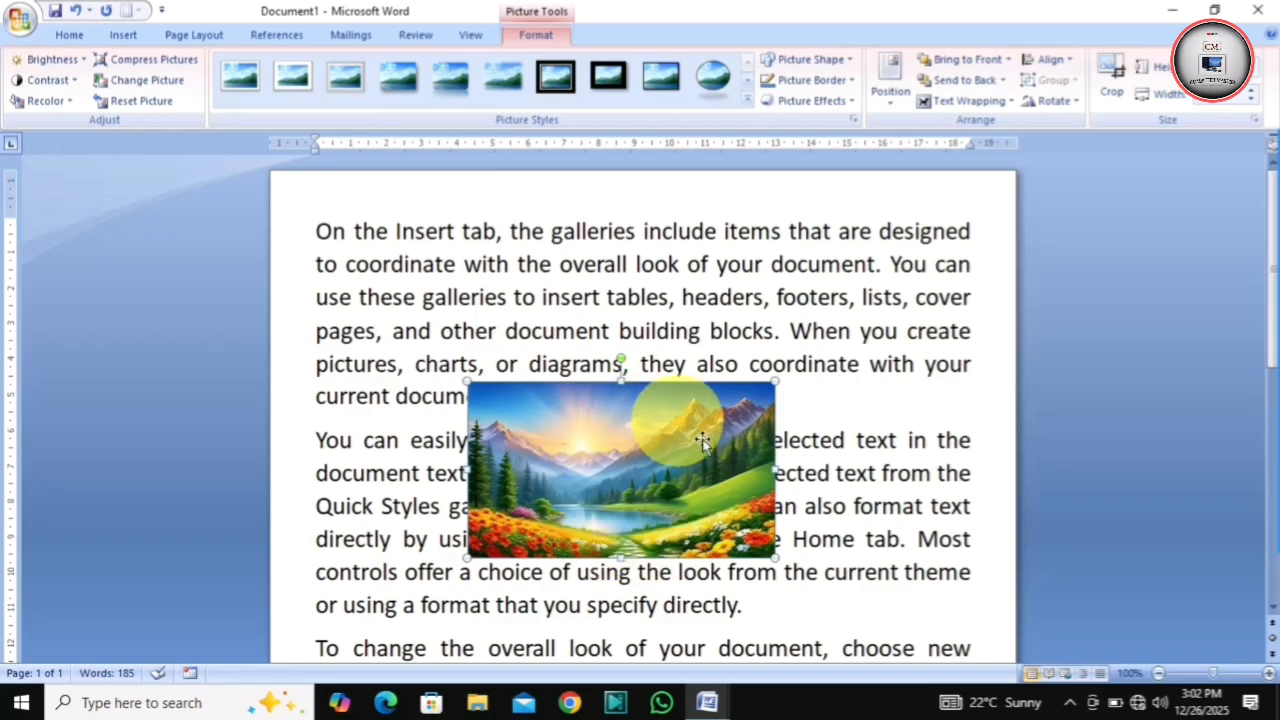
Apply Top and Bottom wrapping to the landscape picture, then change it to Through.
left_click(968, 100)
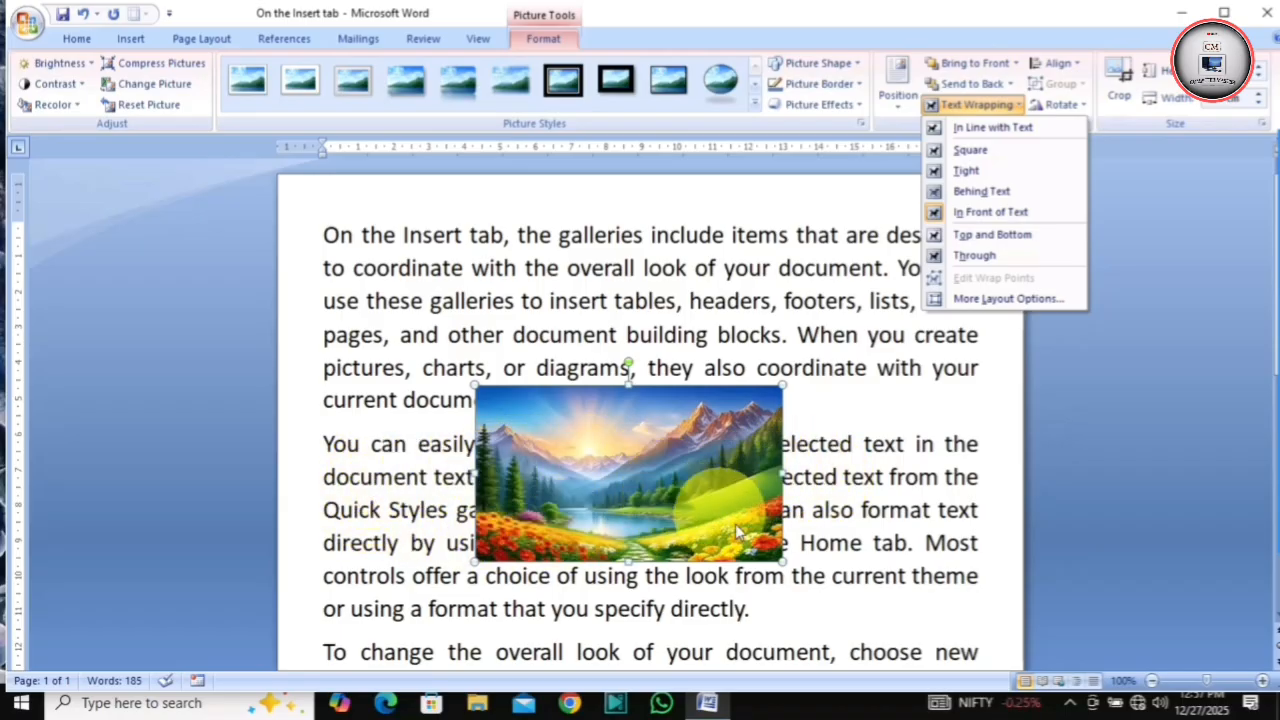
left_click(993, 236)
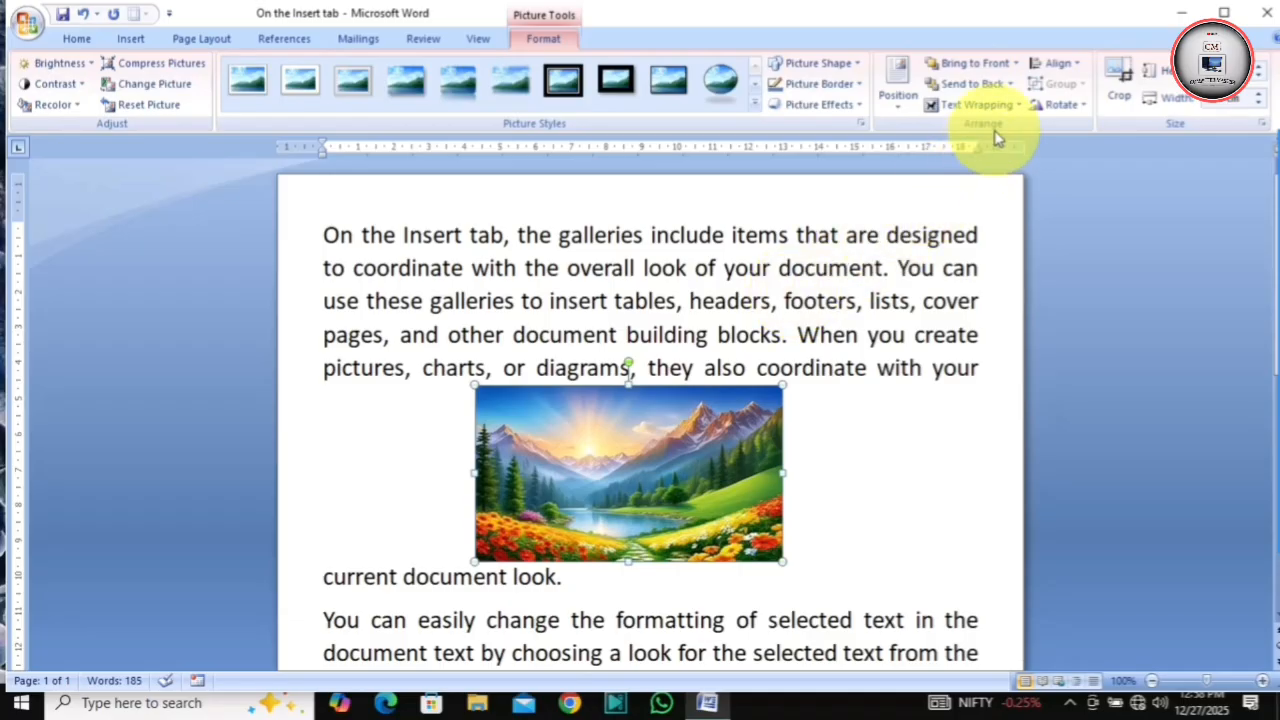
left_click(1016, 105)
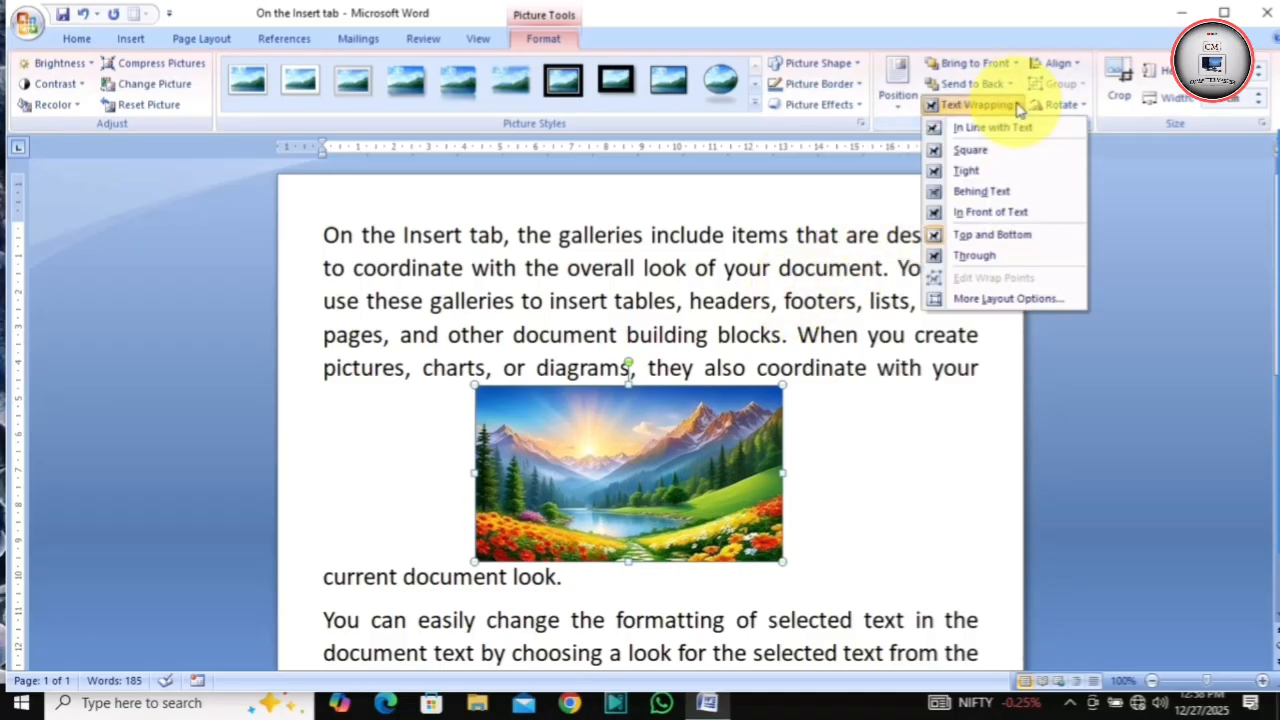
left_click(975, 258)
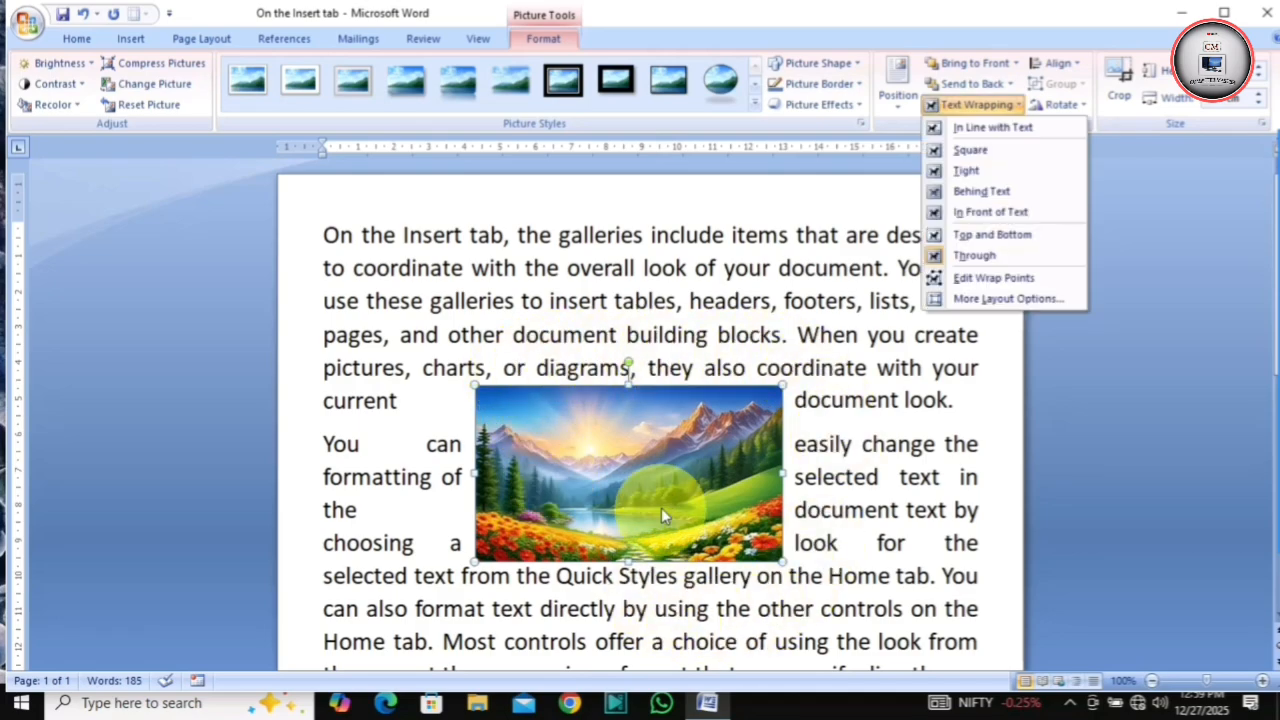
Edit the landscape picture's wrap points, moving the upper-right and lower-left points outward beyond the picture and the upper-left point inward.
left_click(978, 279)
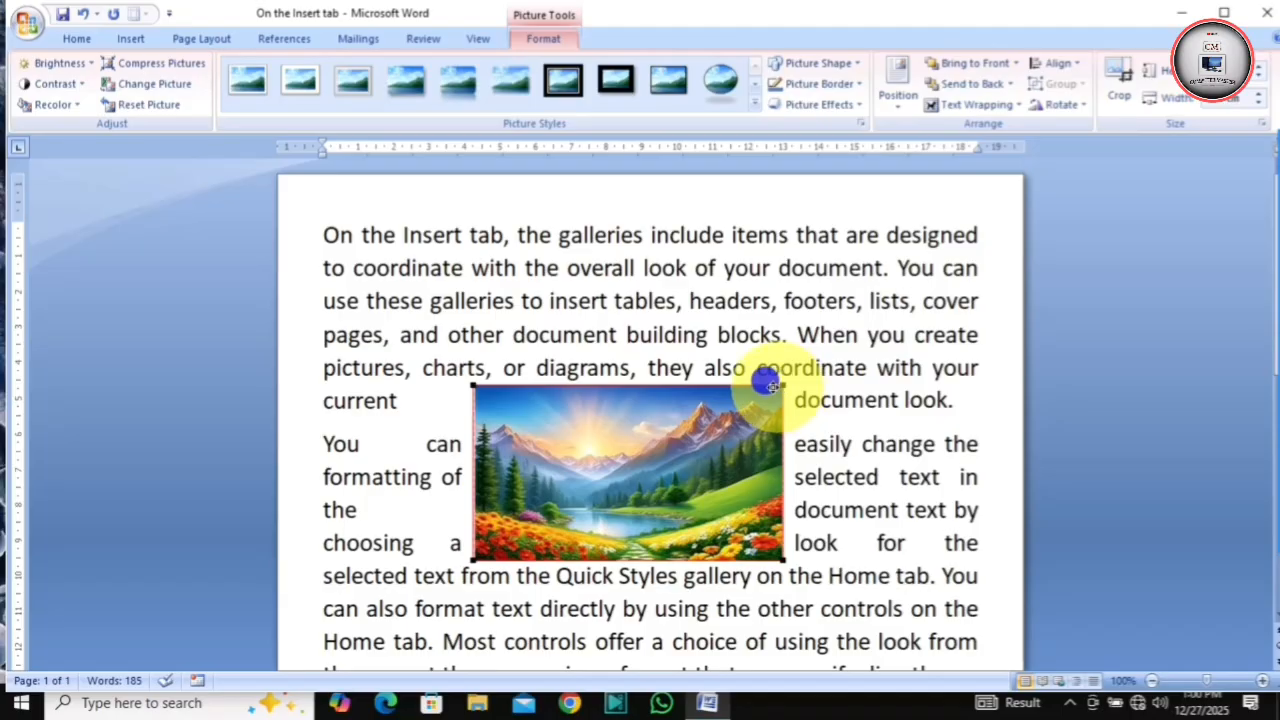
left_click_drag(772, 387, 745, 387)
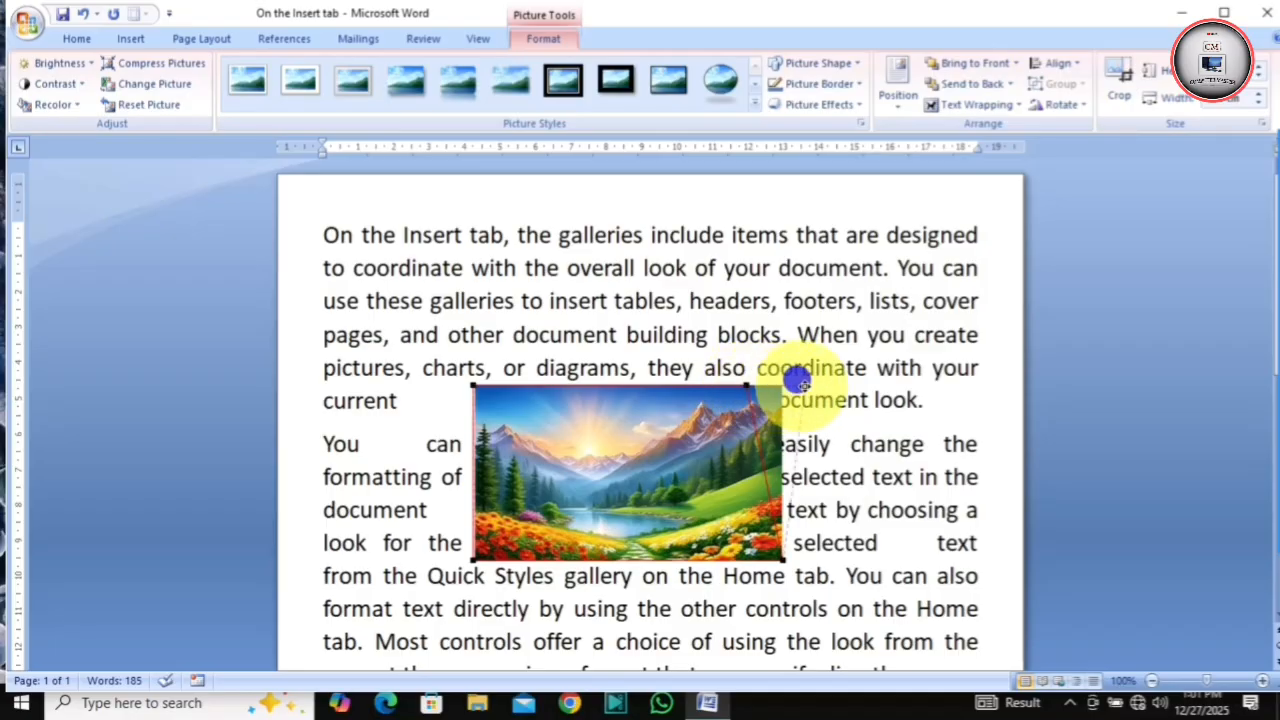
left_click_drag(818, 380, 824, 385)
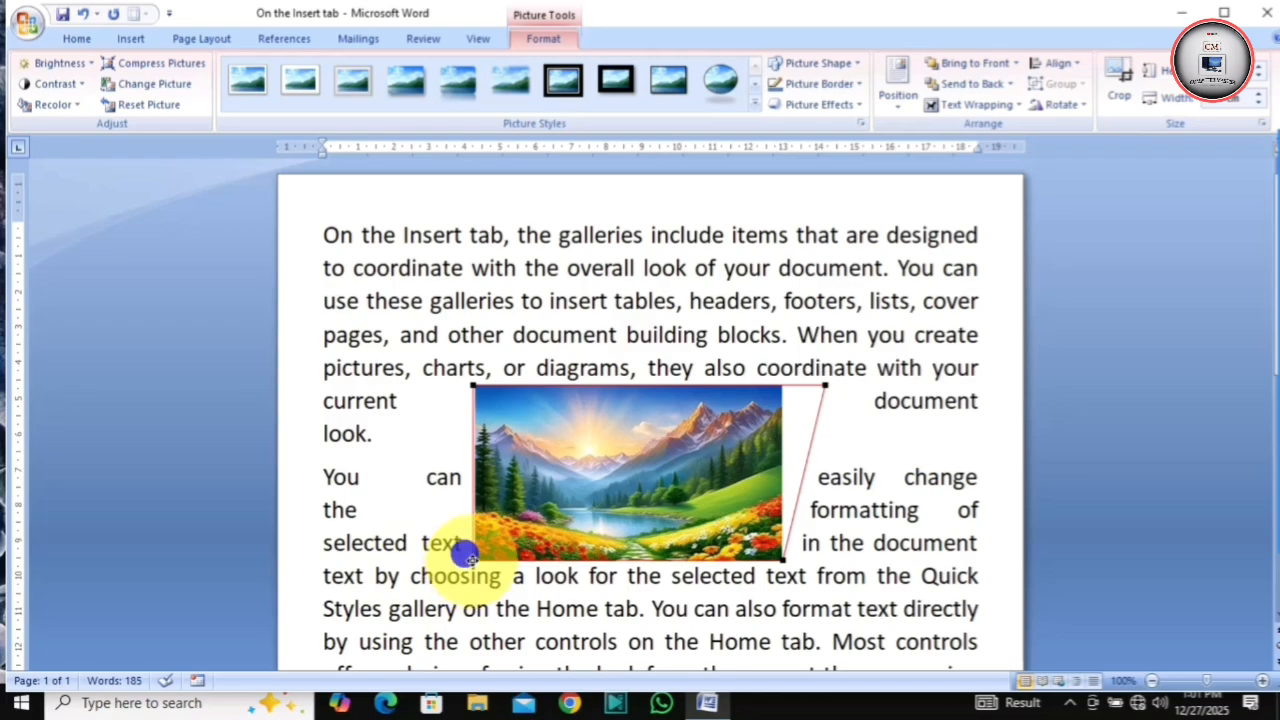
left_click_drag(469, 556, 435, 561)
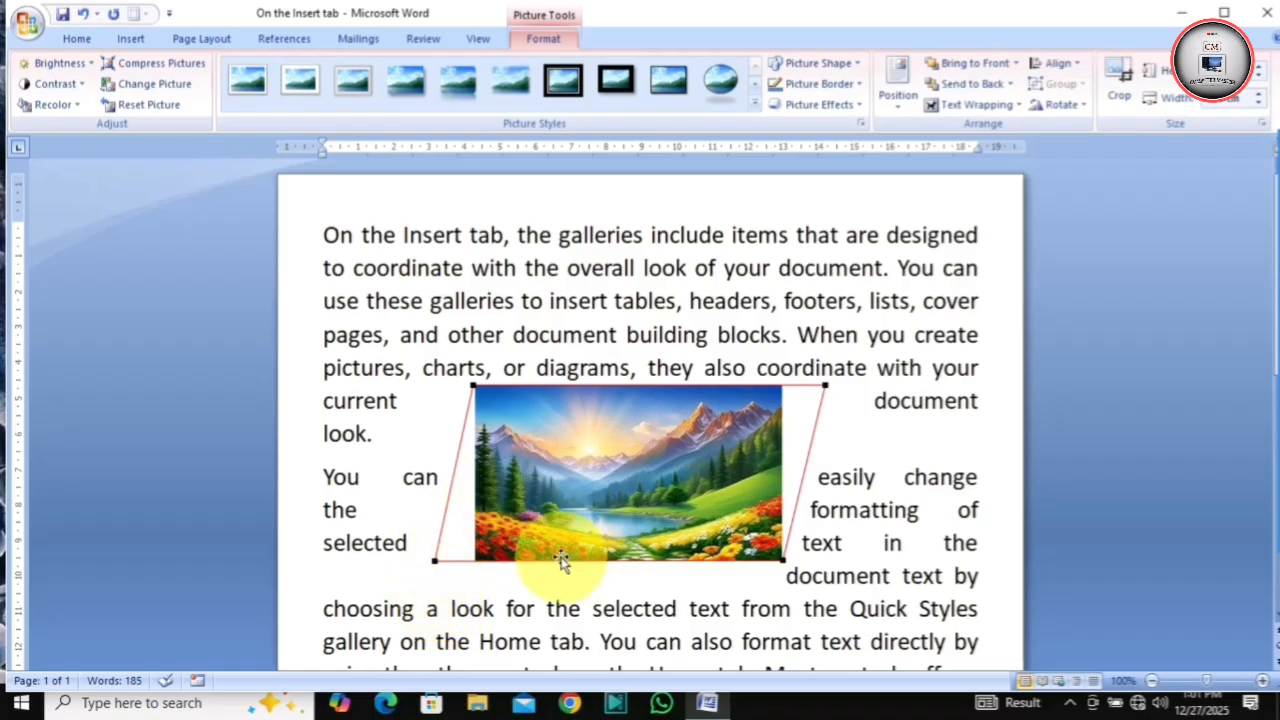
left_click_drag(472, 386, 508, 386)
View the picture position settings in the Advanced Layout options and close them without changes.
left_click(975, 104)
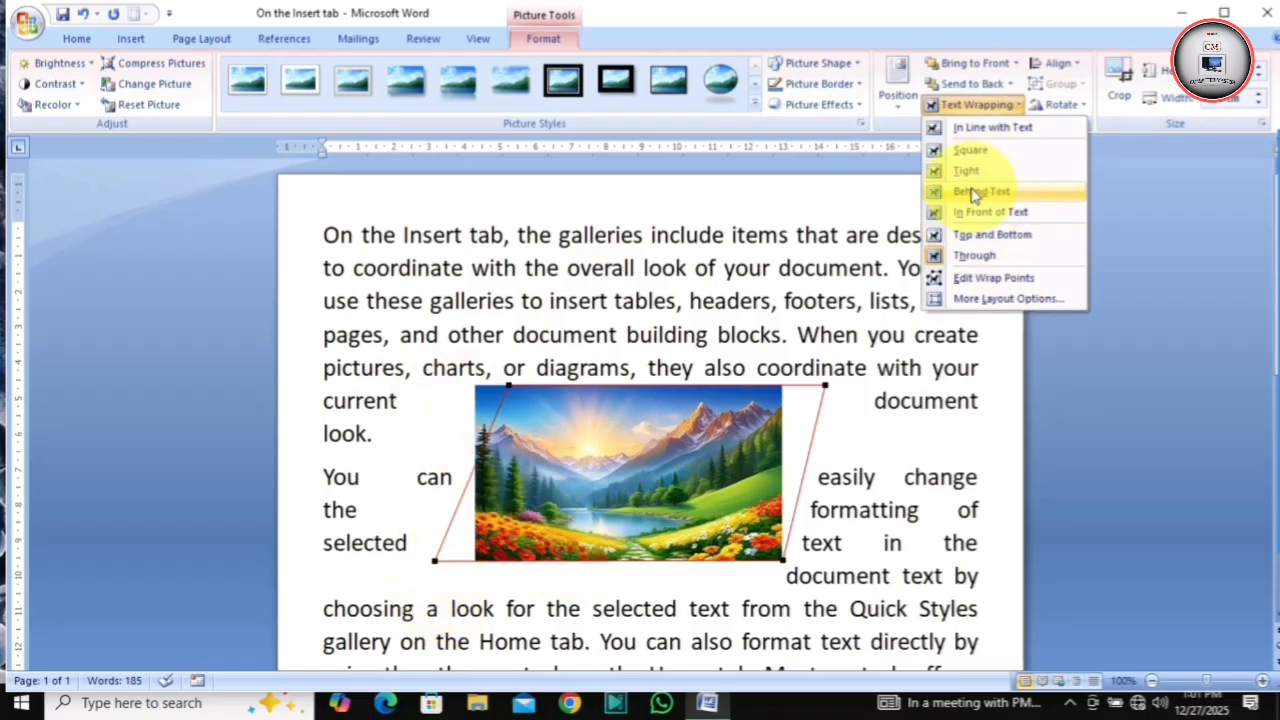
left_click(1005, 297)
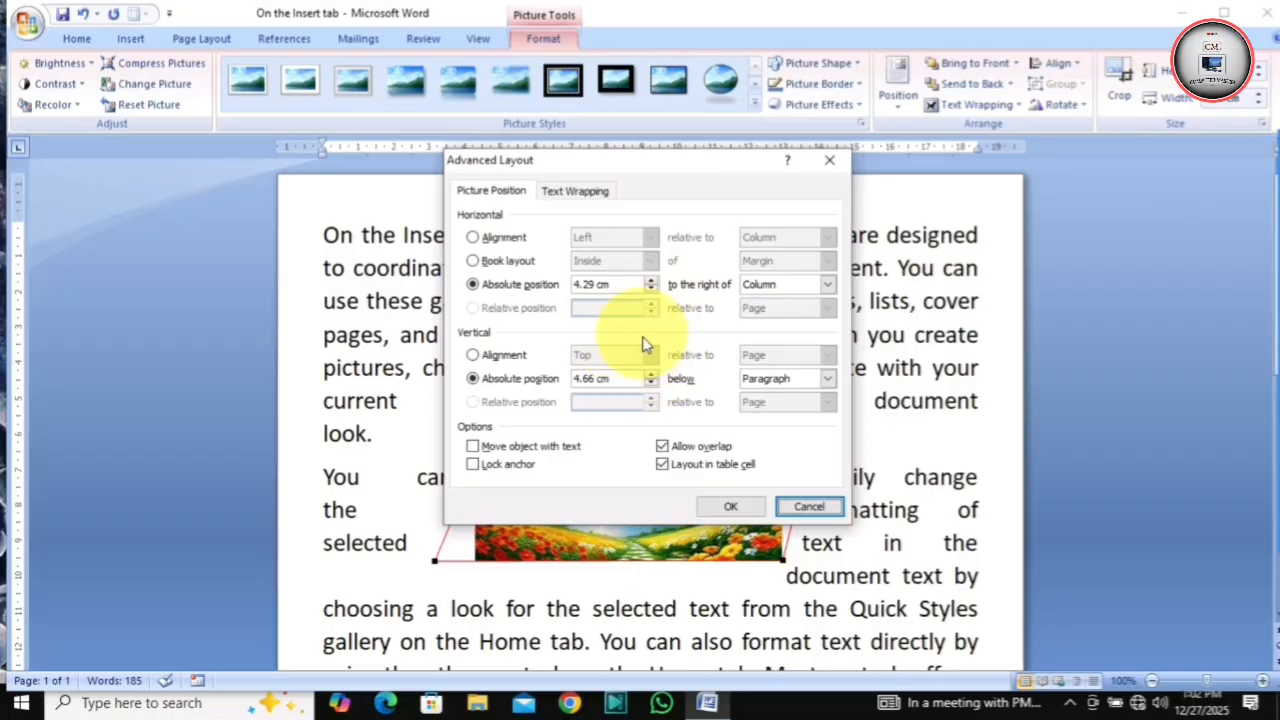
left_click(828, 162)
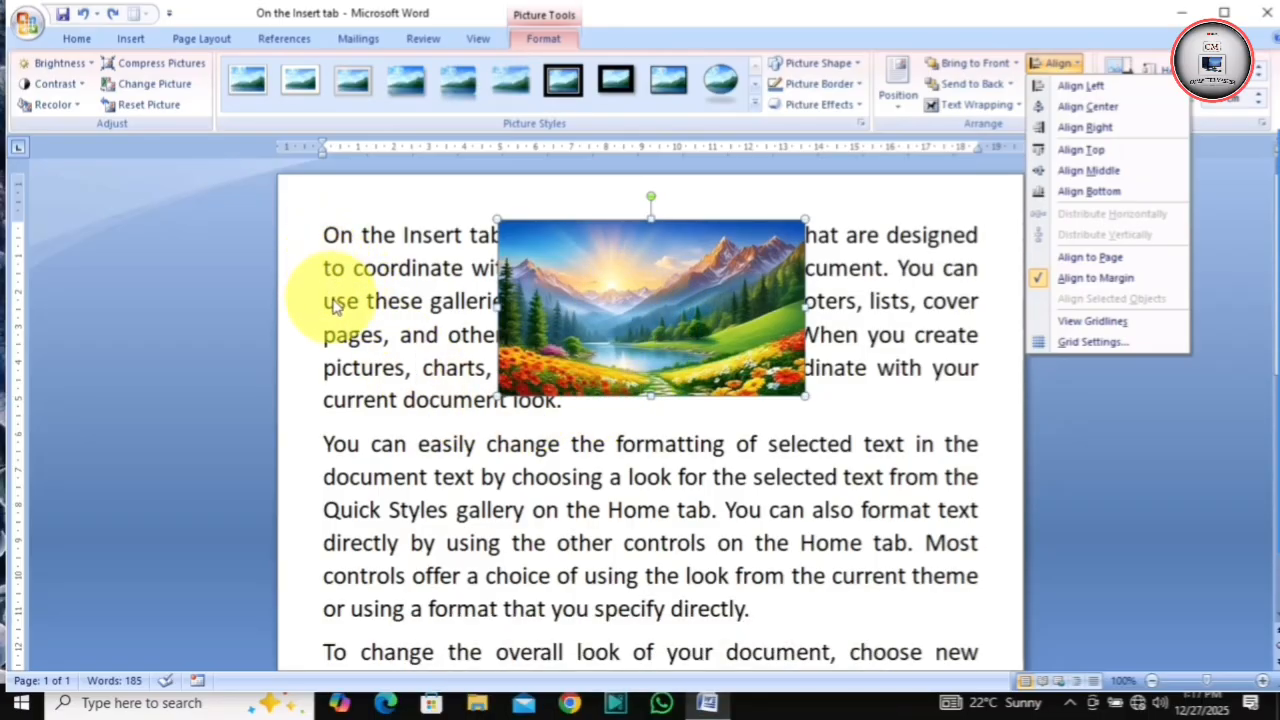
Align the landscape picture to the left margin, right margin, center and back to the left margin.
left_click(1105, 86)
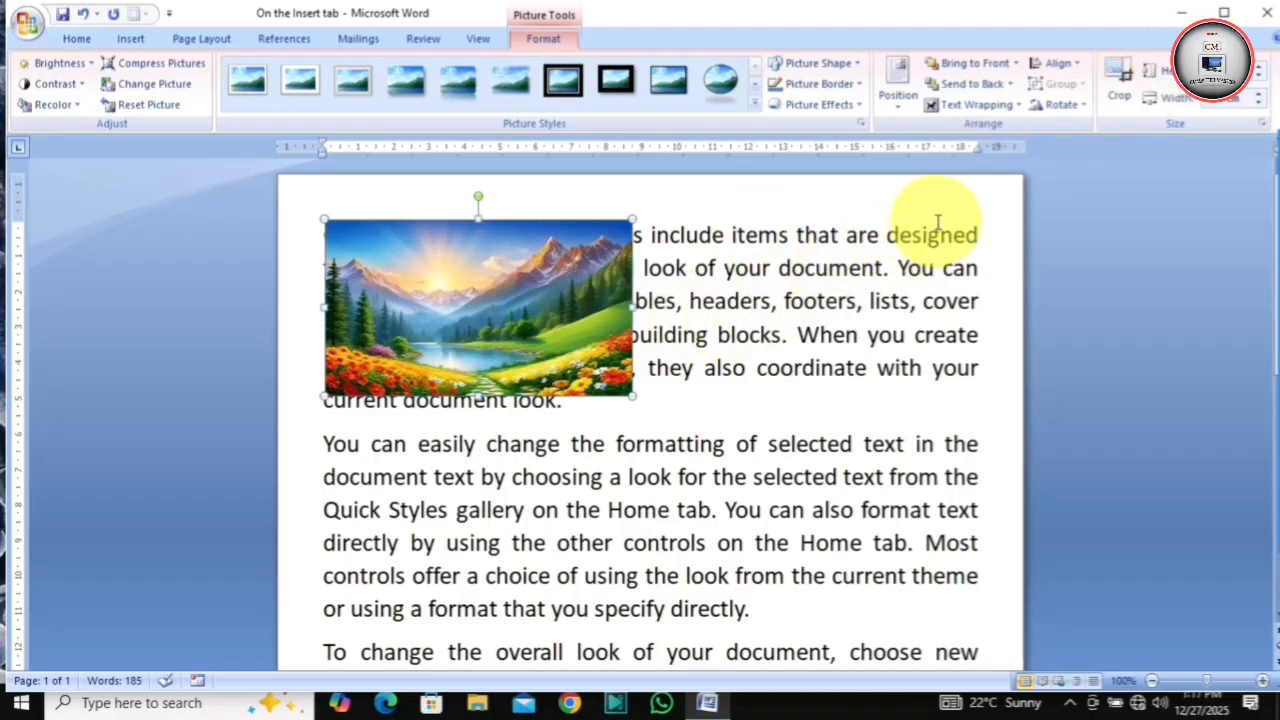
left_click(1058, 63)
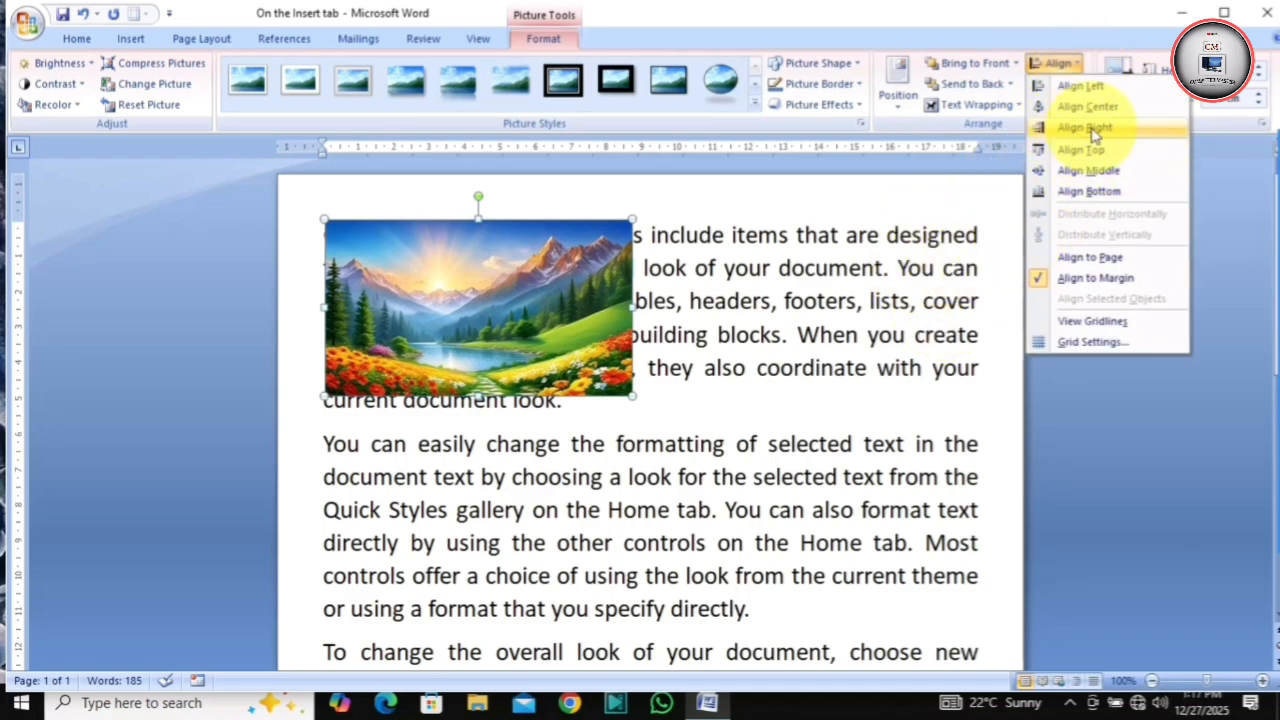
left_click(1090, 128)
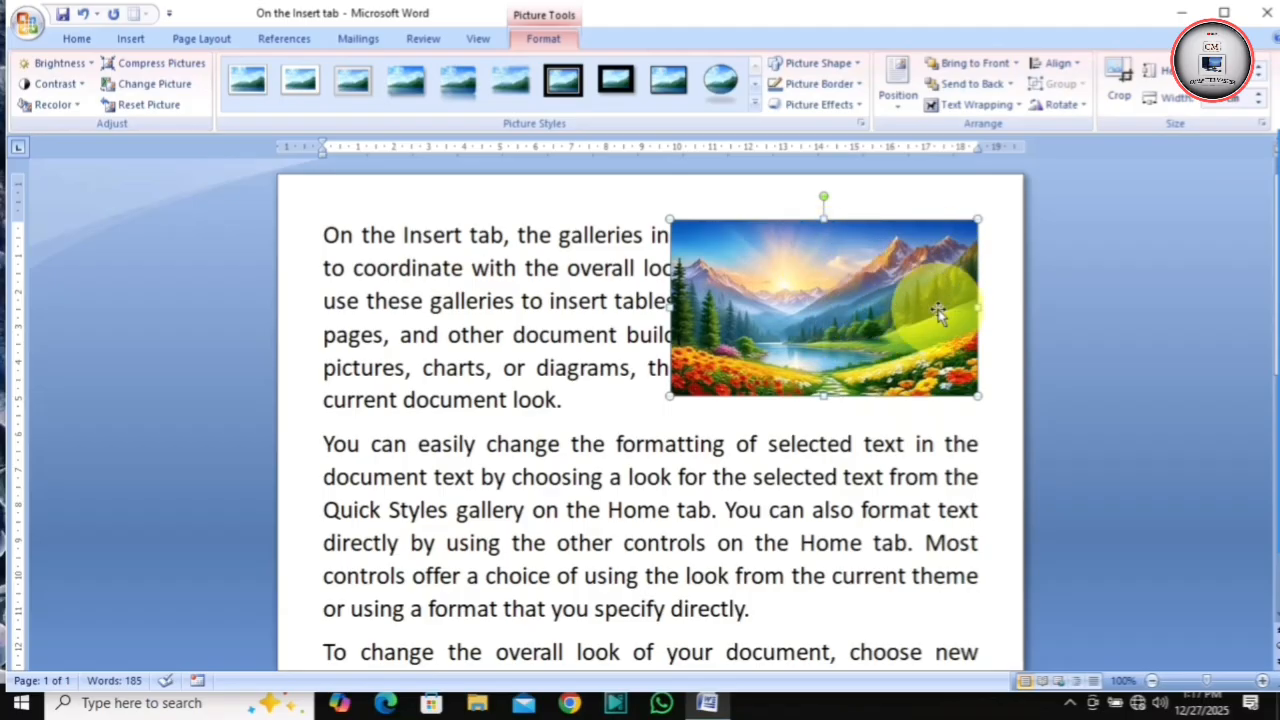
left_click(1057, 63)
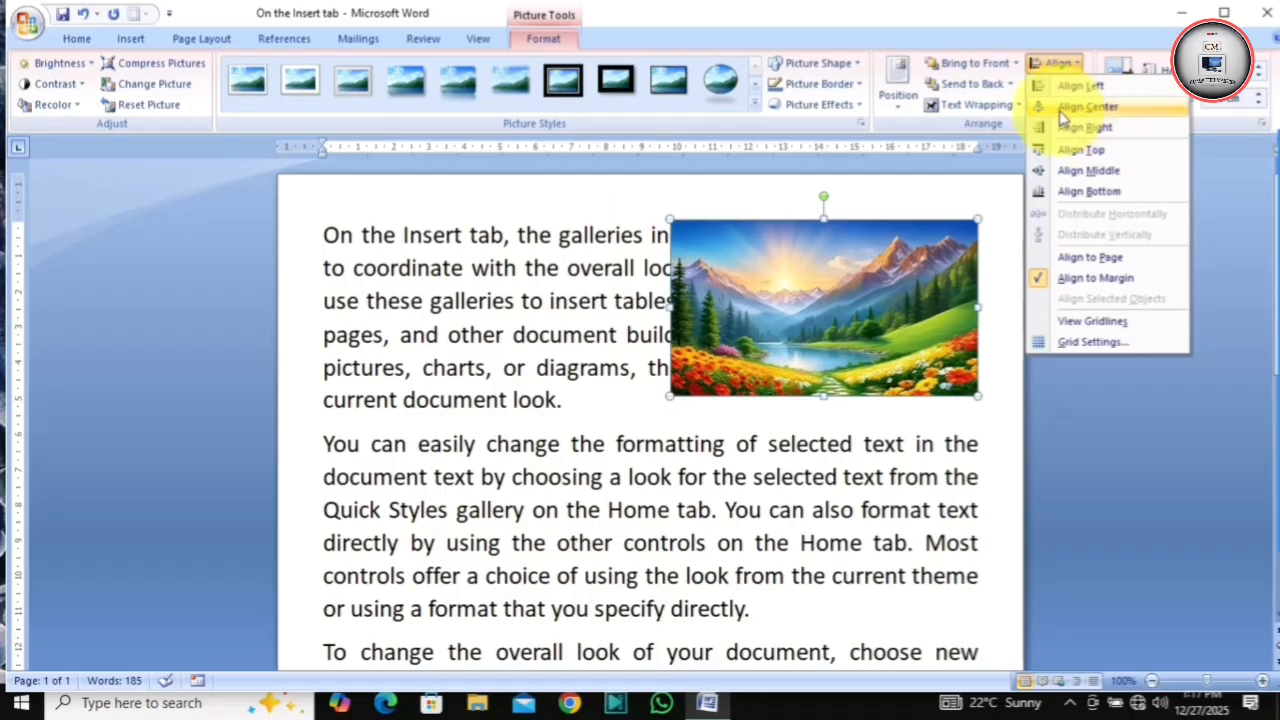
left_click(1090, 106)
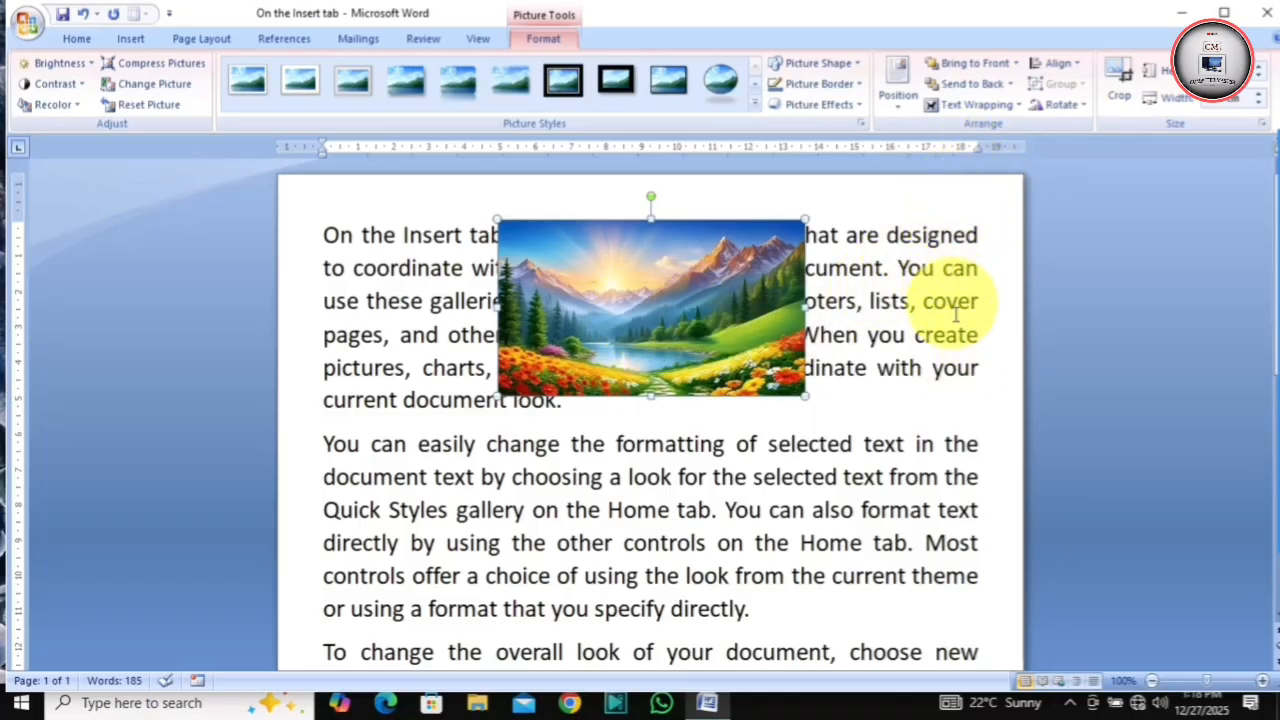
left_click(1062, 63)
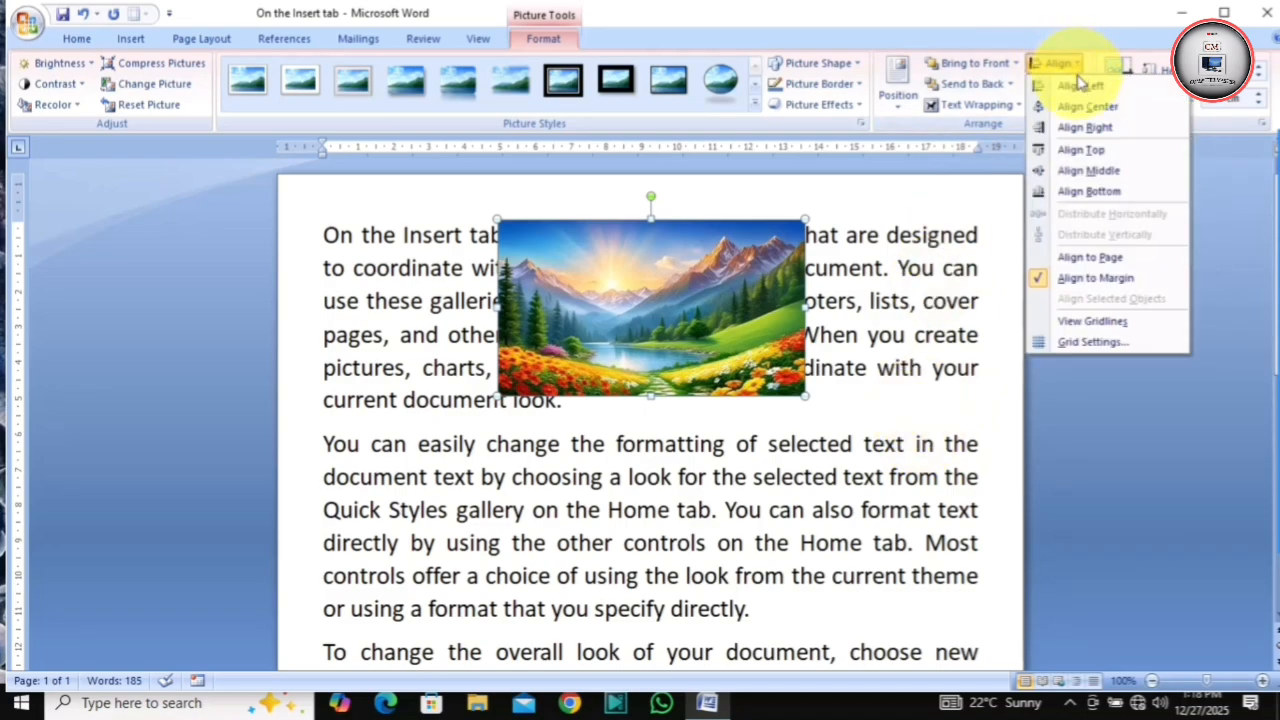
left_click(1080, 86)
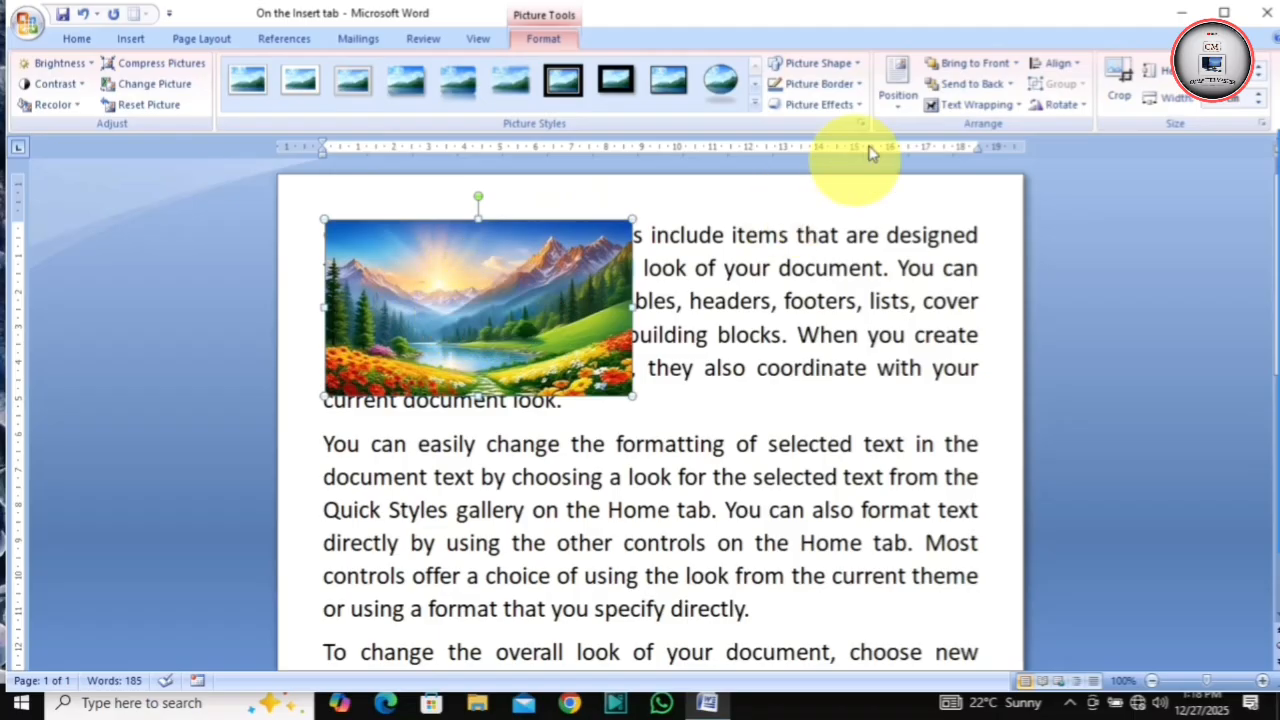
Set the landscape picture to align relative to the page and align it to the page's right edge.
left_click(1055, 63)
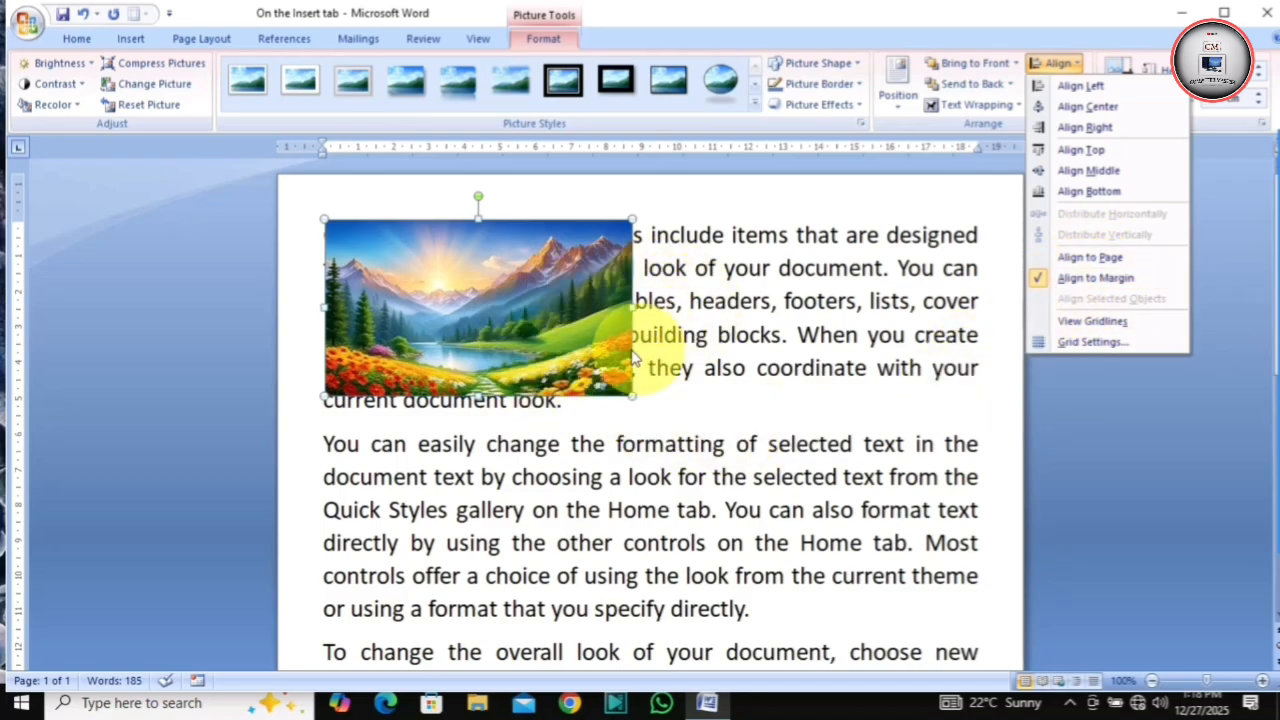
left_click(1087, 258)
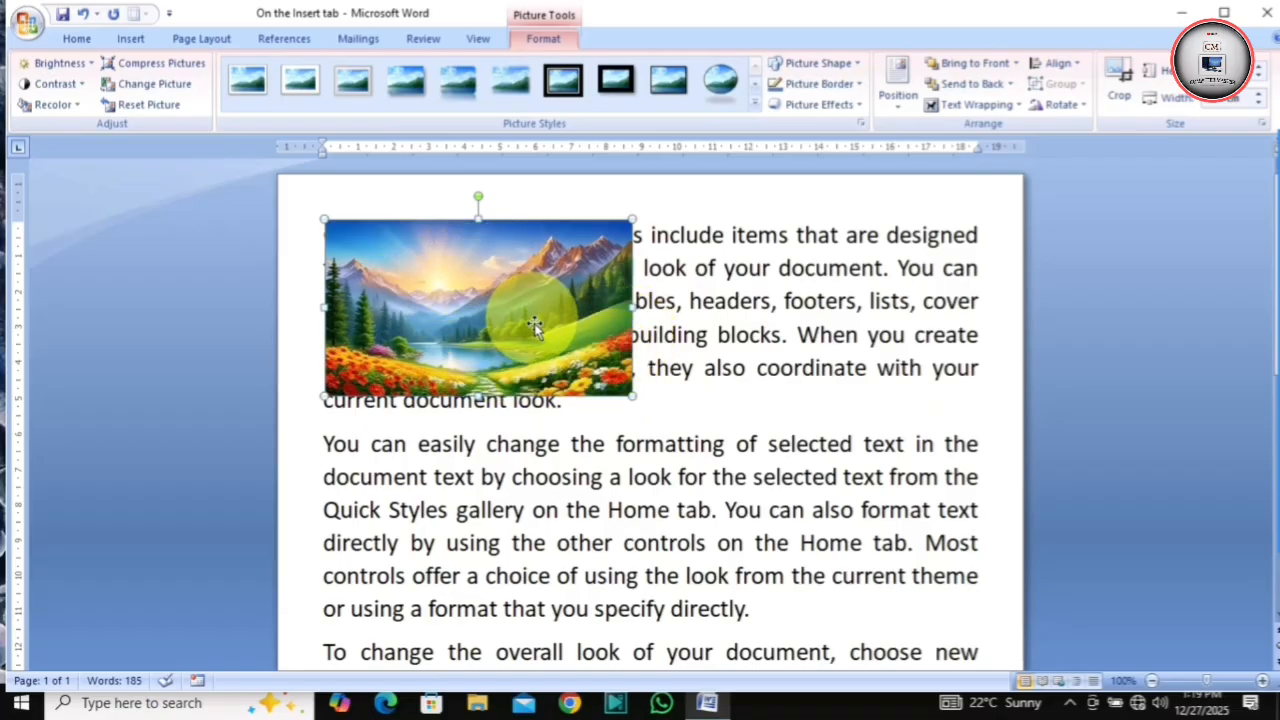
left_click(1152, 683)
left_click(1152, 683)
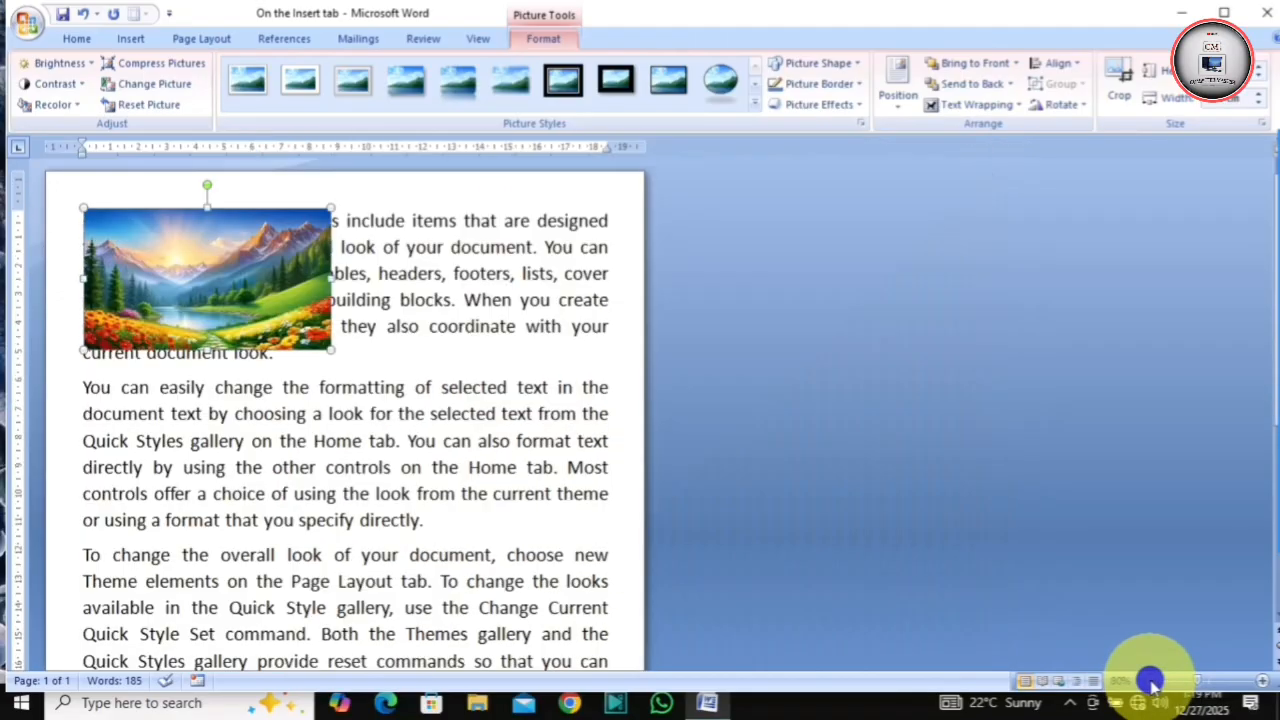
left_click(1152, 683)
left_click(1152, 683)
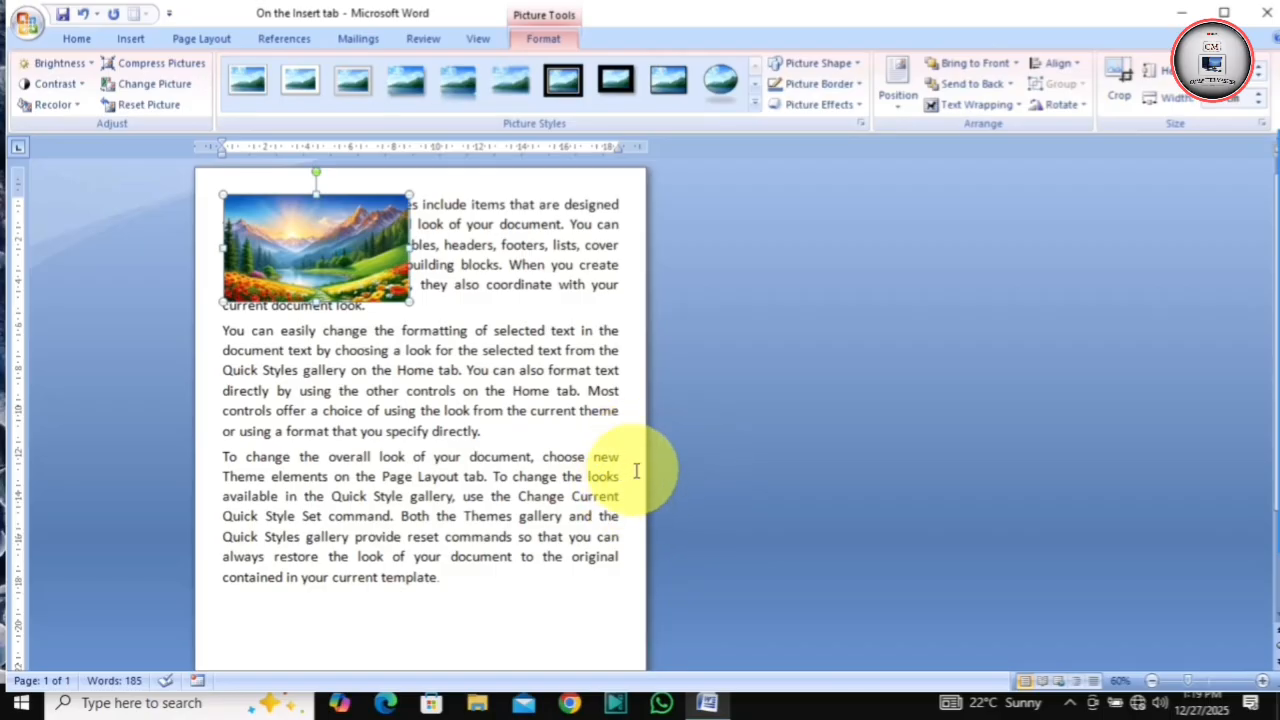
left_click(1080, 64)
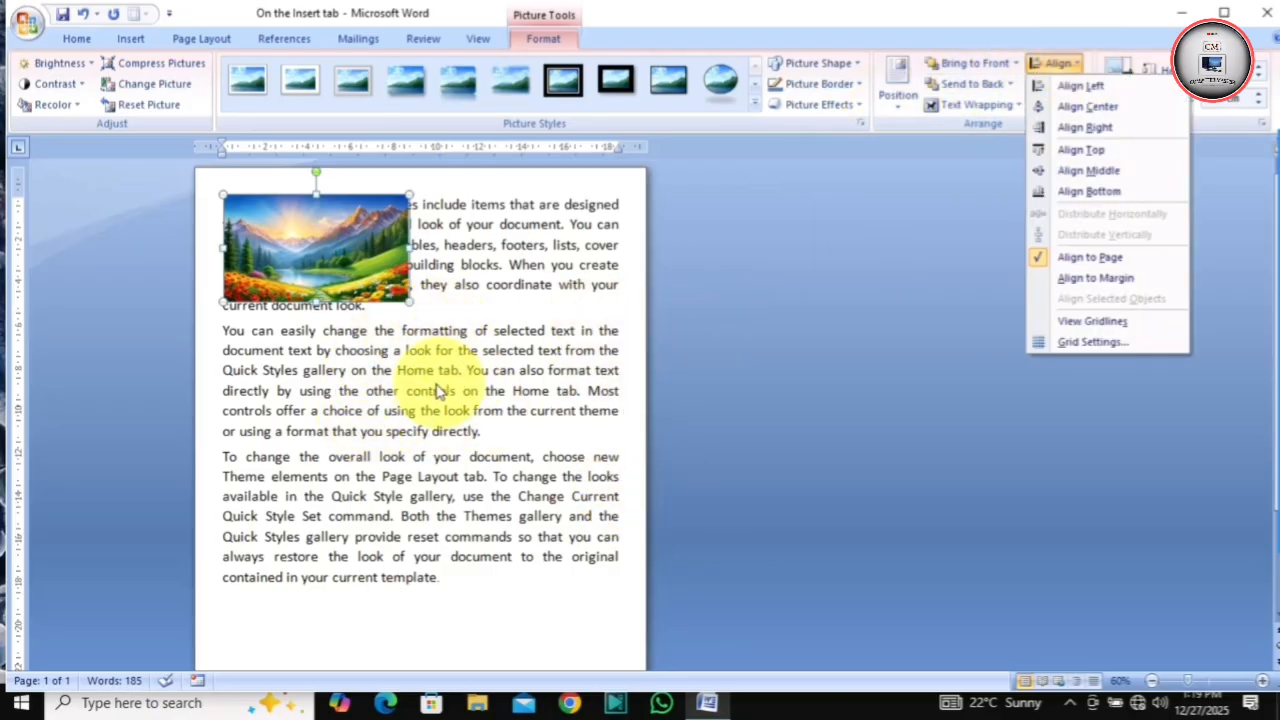
left_click(1078, 130)
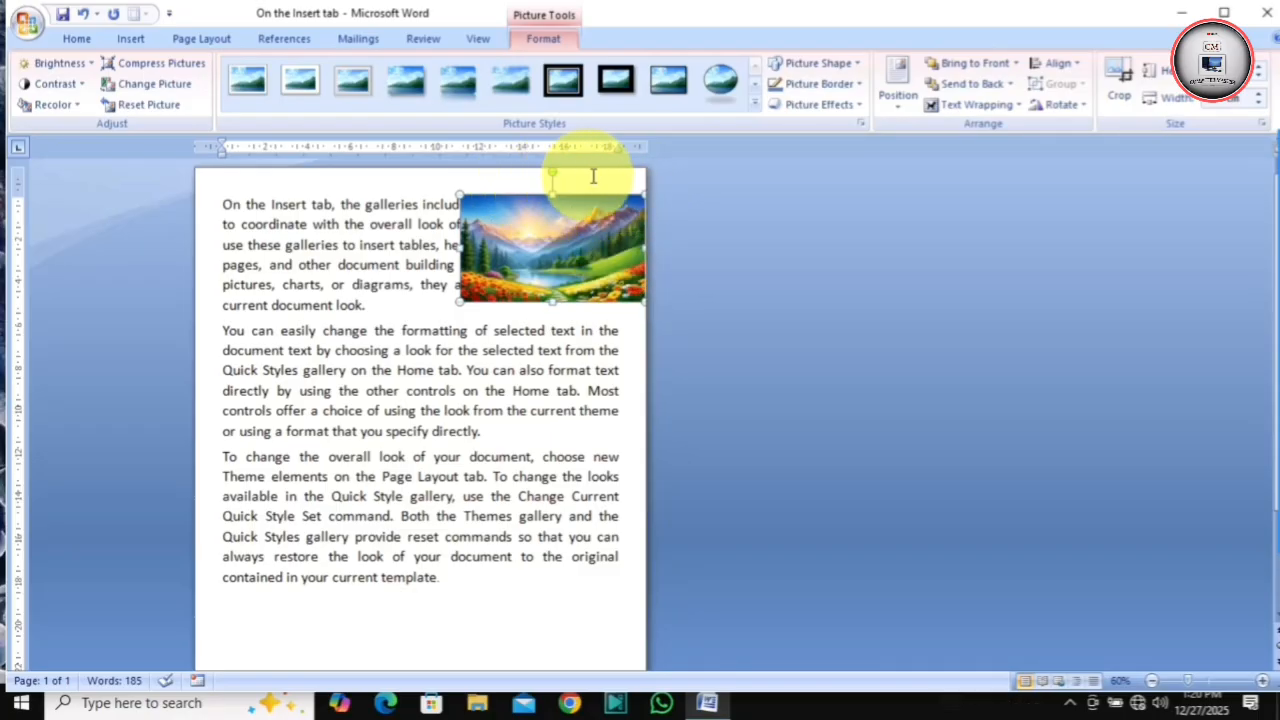
Align the landscape picture to the page's top edge and then to its left edge.
left_click(1057, 63)
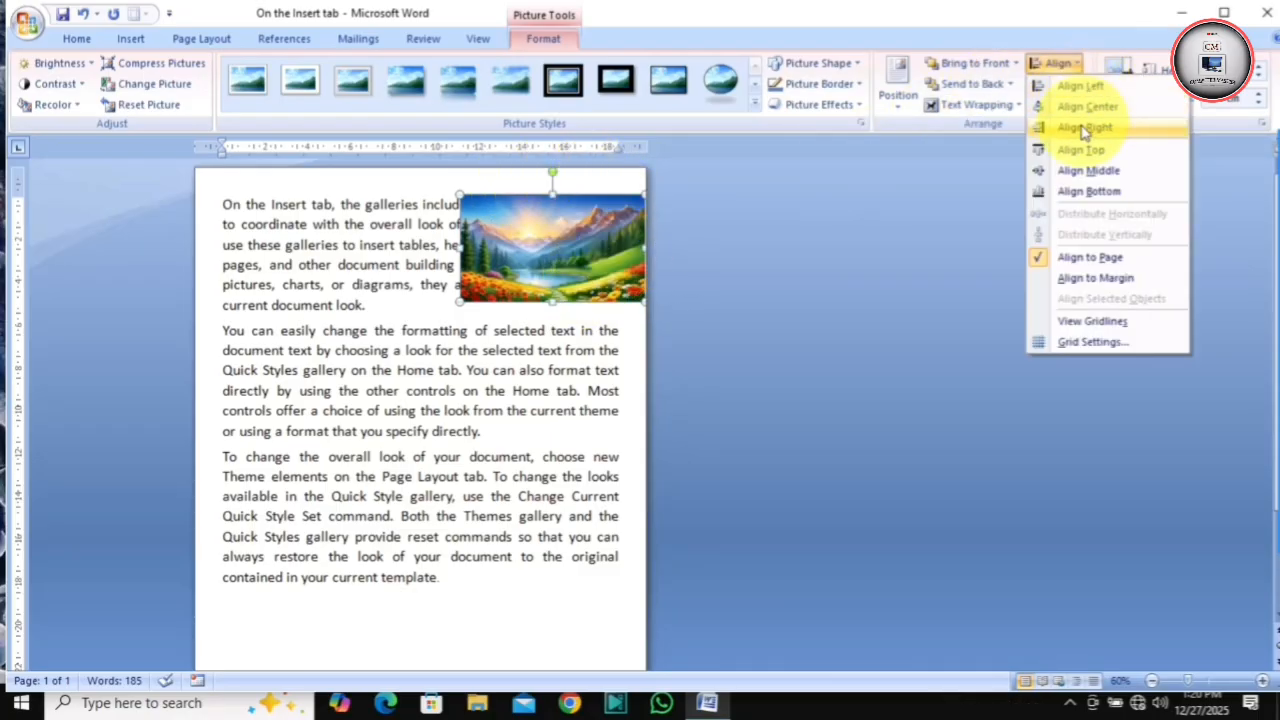
left_click(1073, 150)
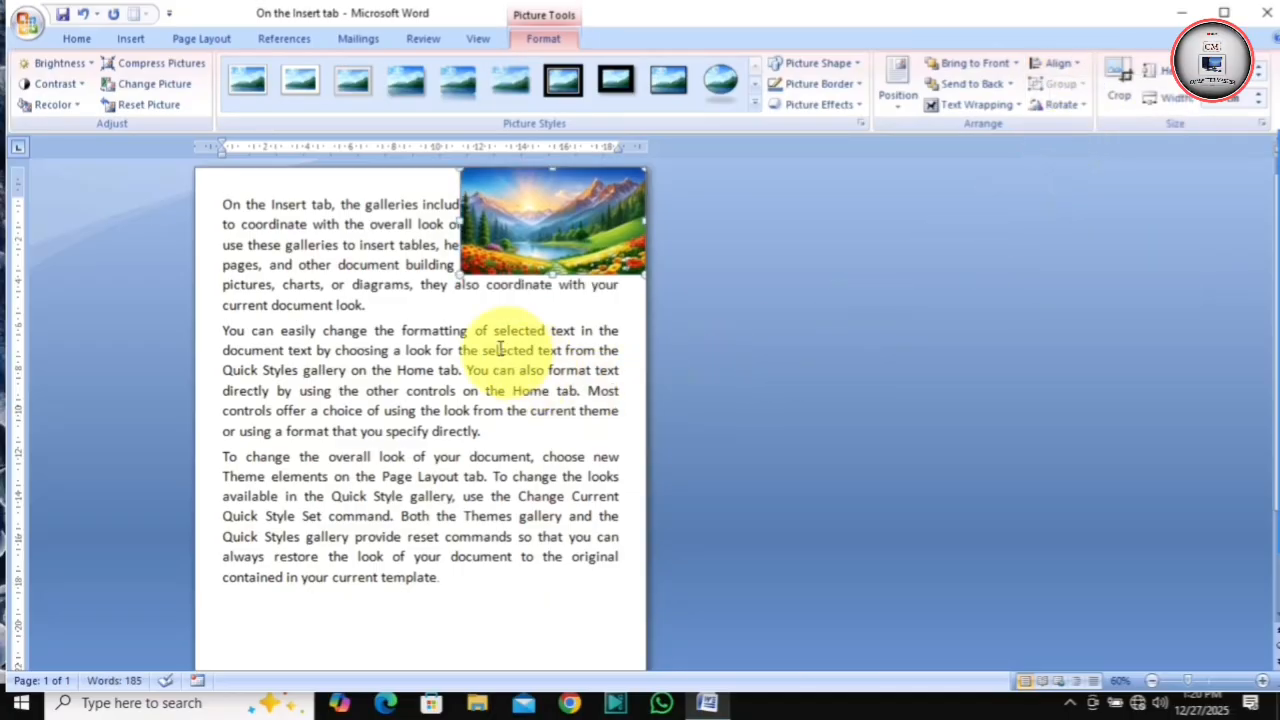
left_click(1083, 67)
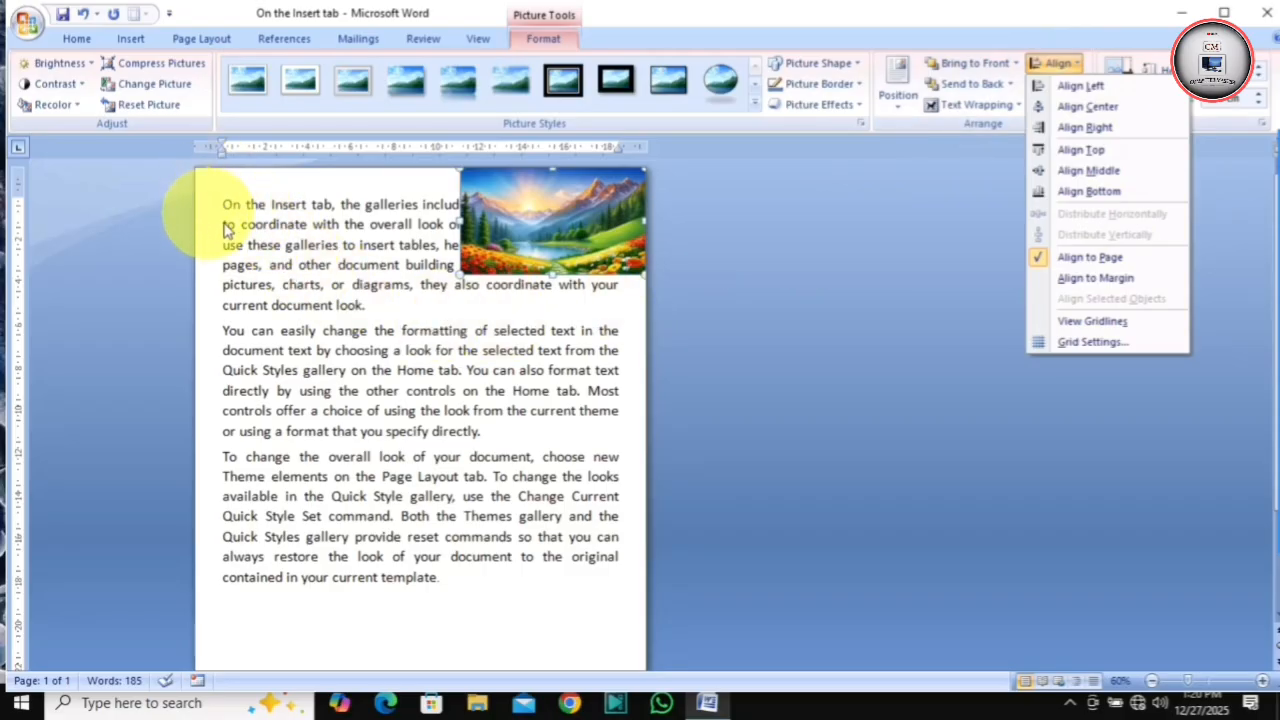
left_click(1085, 87)
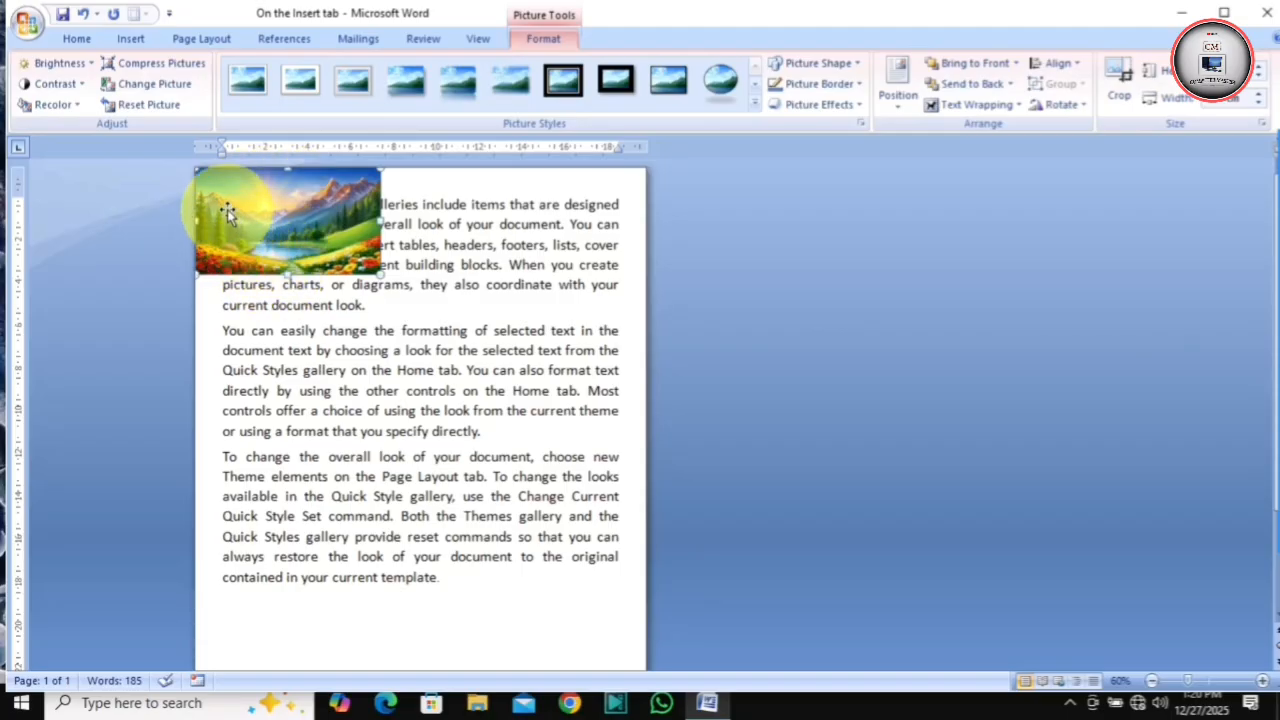
Align the landscape picture to the page's bottom edge, then undo that and place it at the lower-left corner of the margins instead.
left_click(1056, 63)
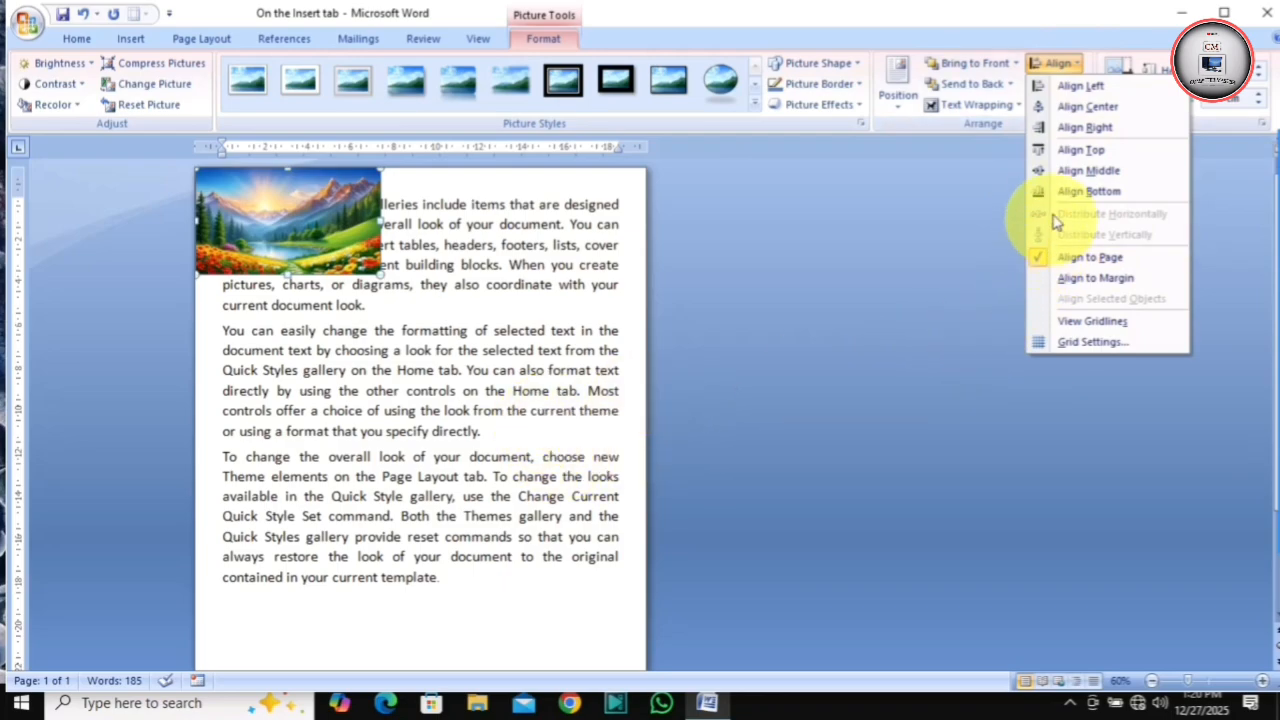
left_click(1085, 195)
scroll(438, 430, "down", 3)
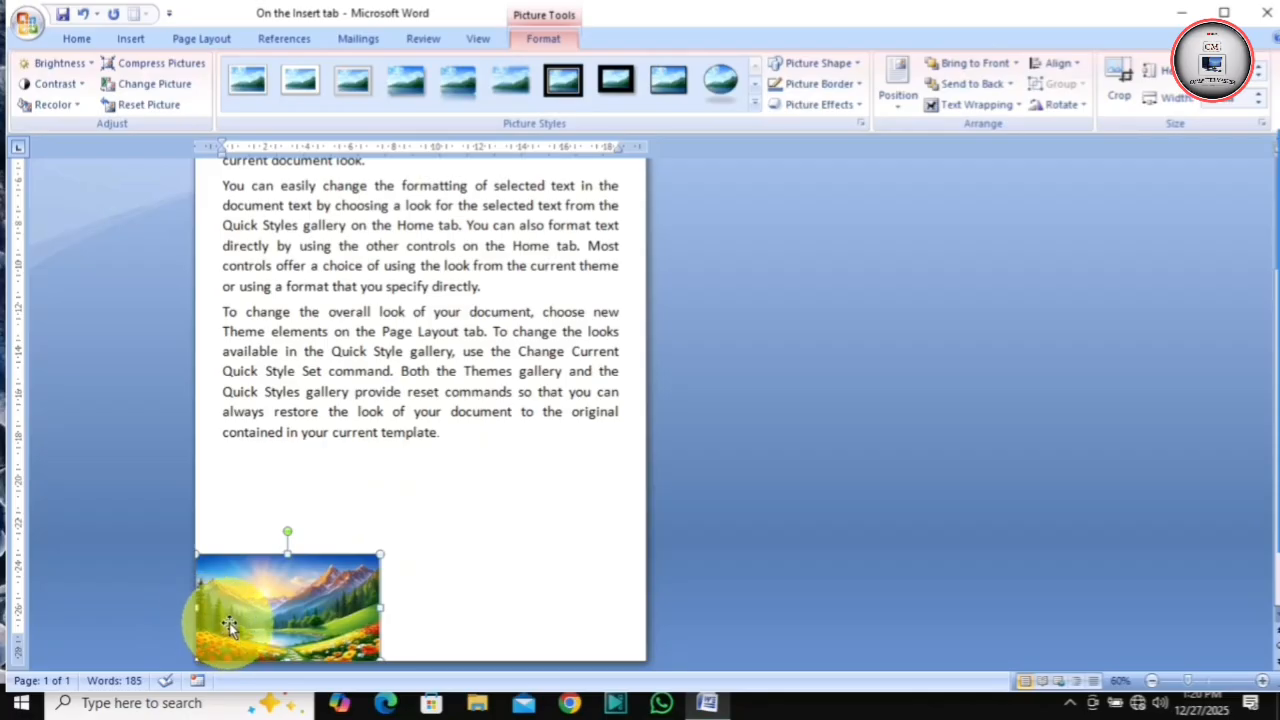
key("ctrl+z")
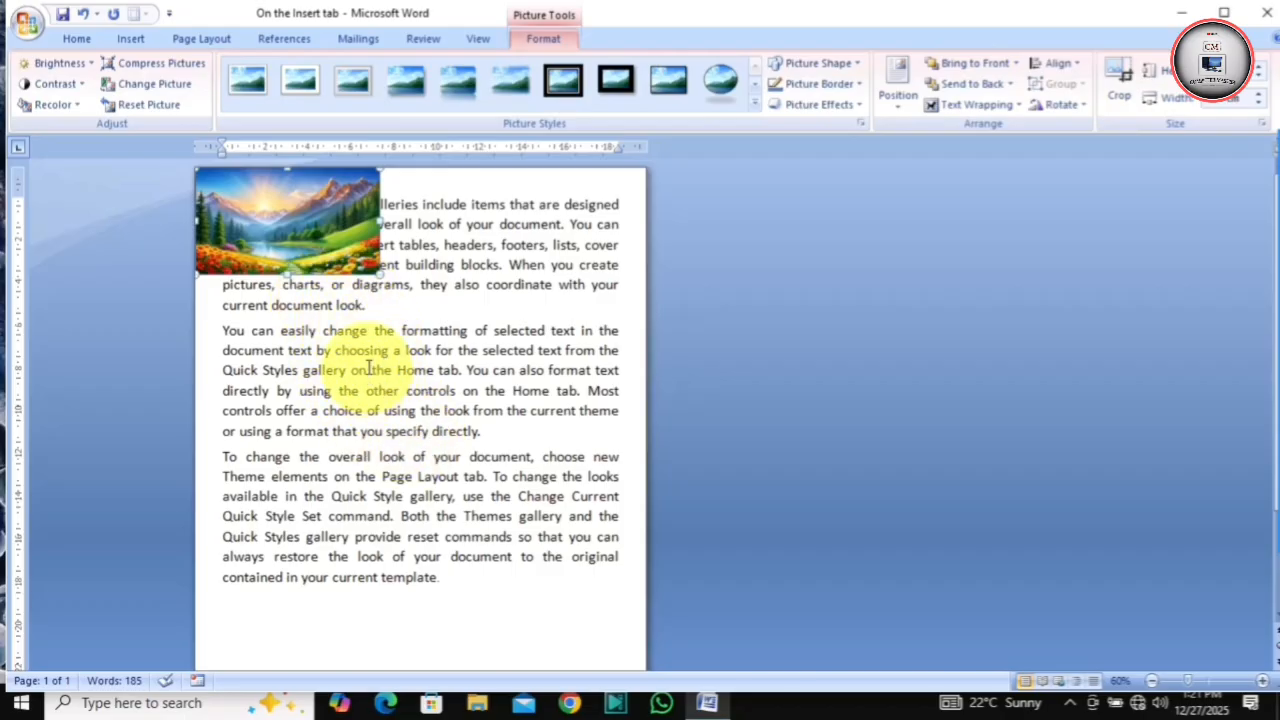
key("ctrl+y")
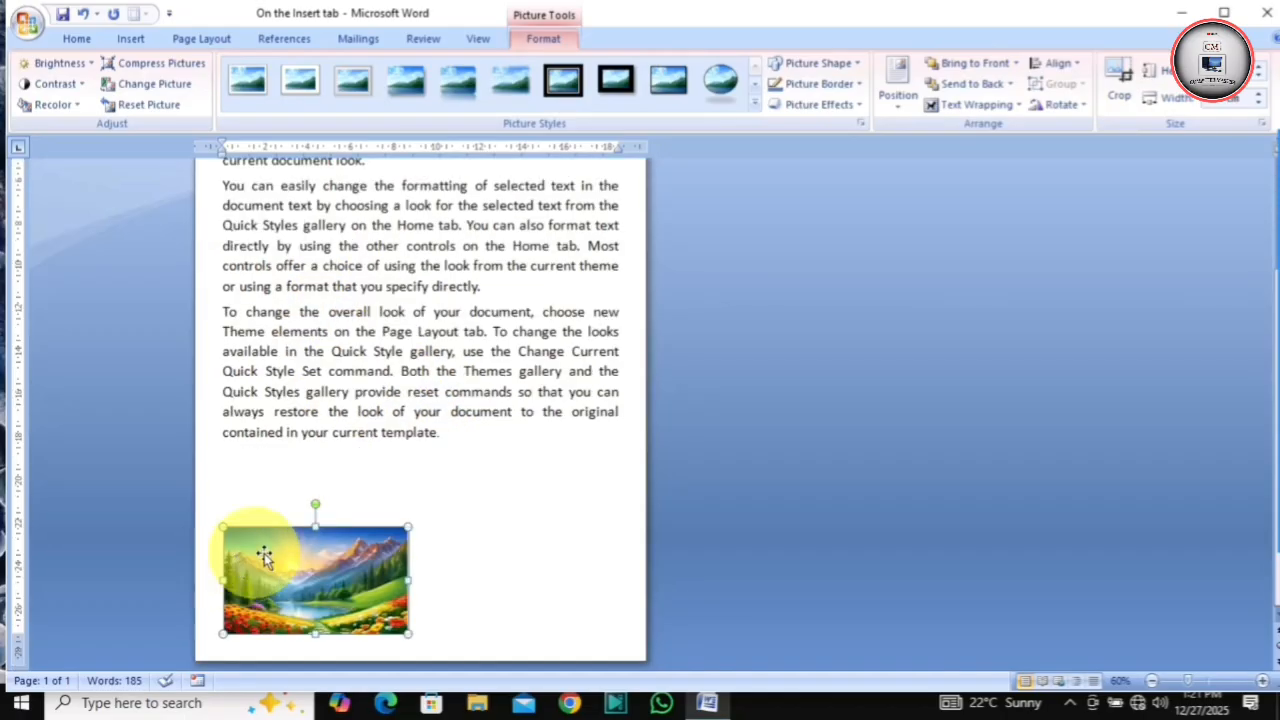
With Align to Margin active and the zoom back at 100%, align the landscape picture to the top margin and center it horizontally.
left_click(1073, 66)
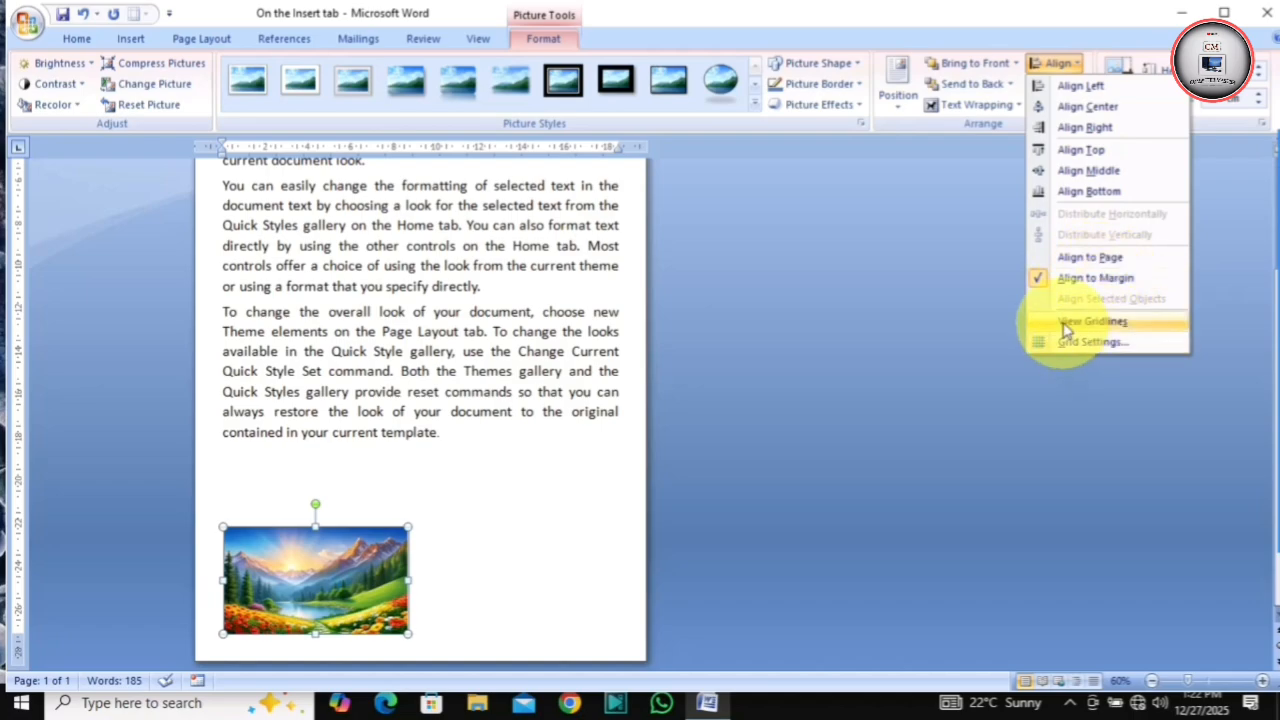
scroll(514, 400, "up", 3)
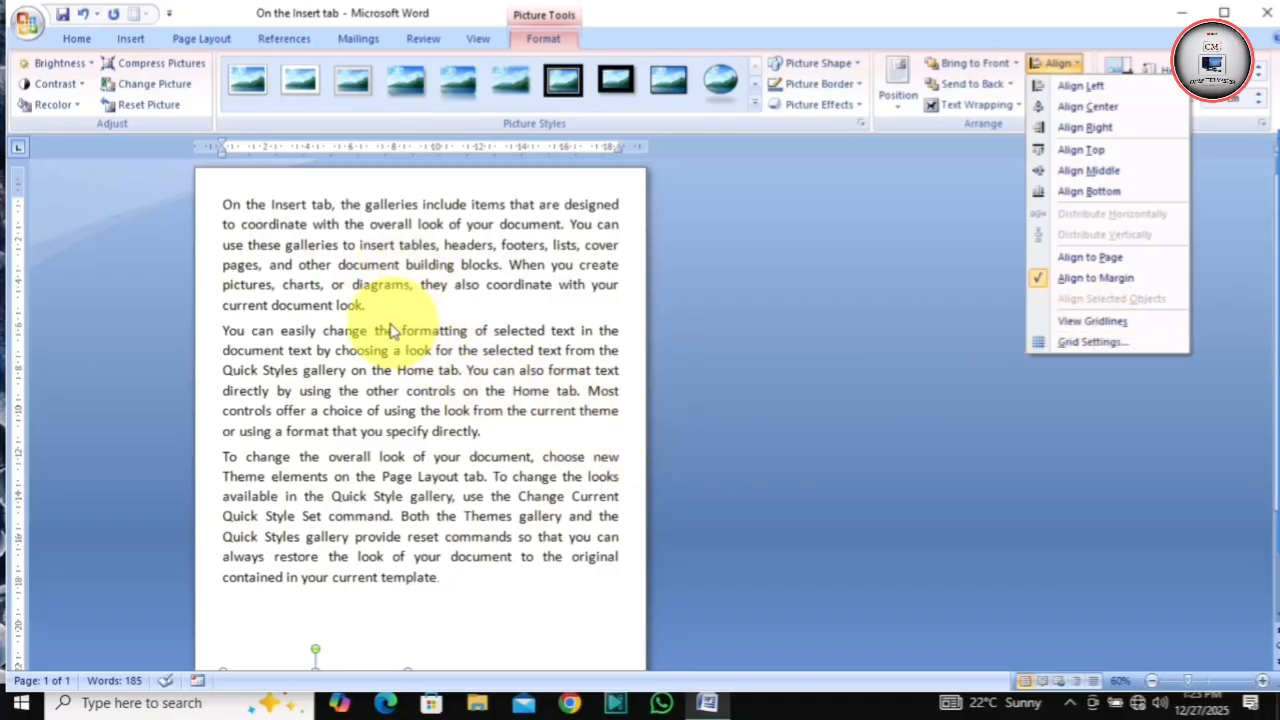
left_click(1268, 681)
left_click(1268, 681)
left_click(1268, 681)
left_click(1268, 681)
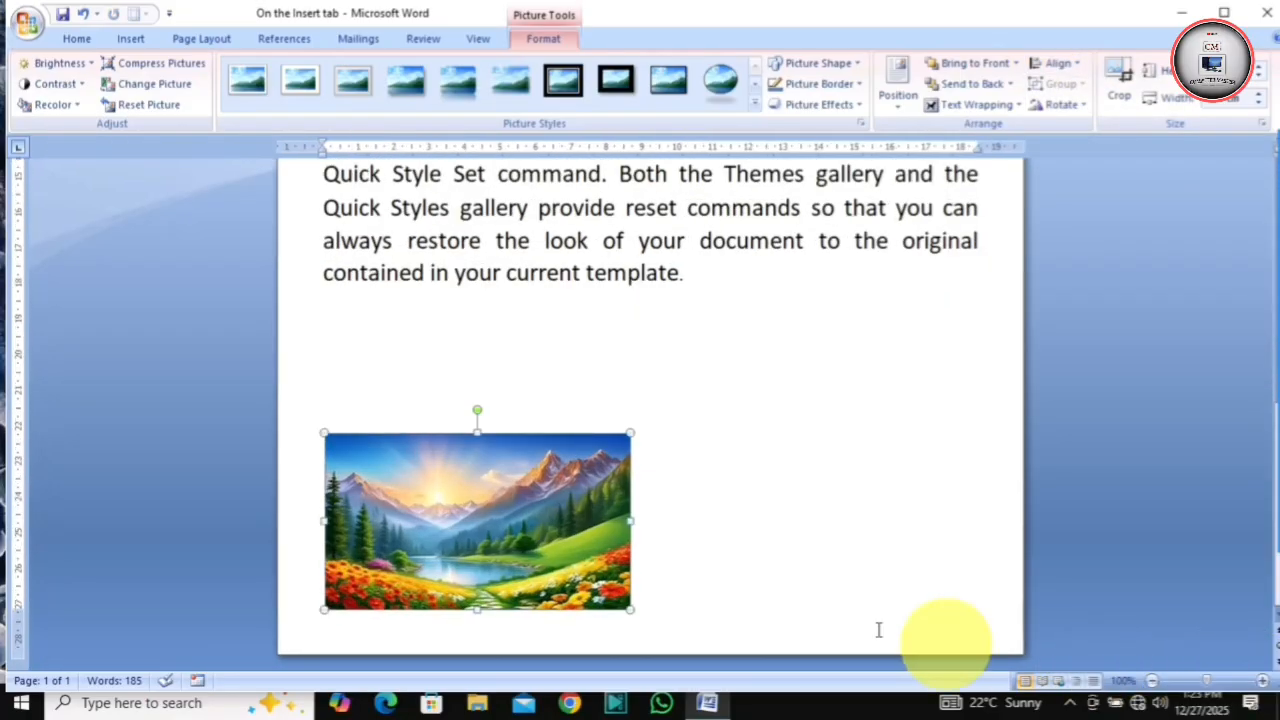
scroll(816, 604, "up", 8)
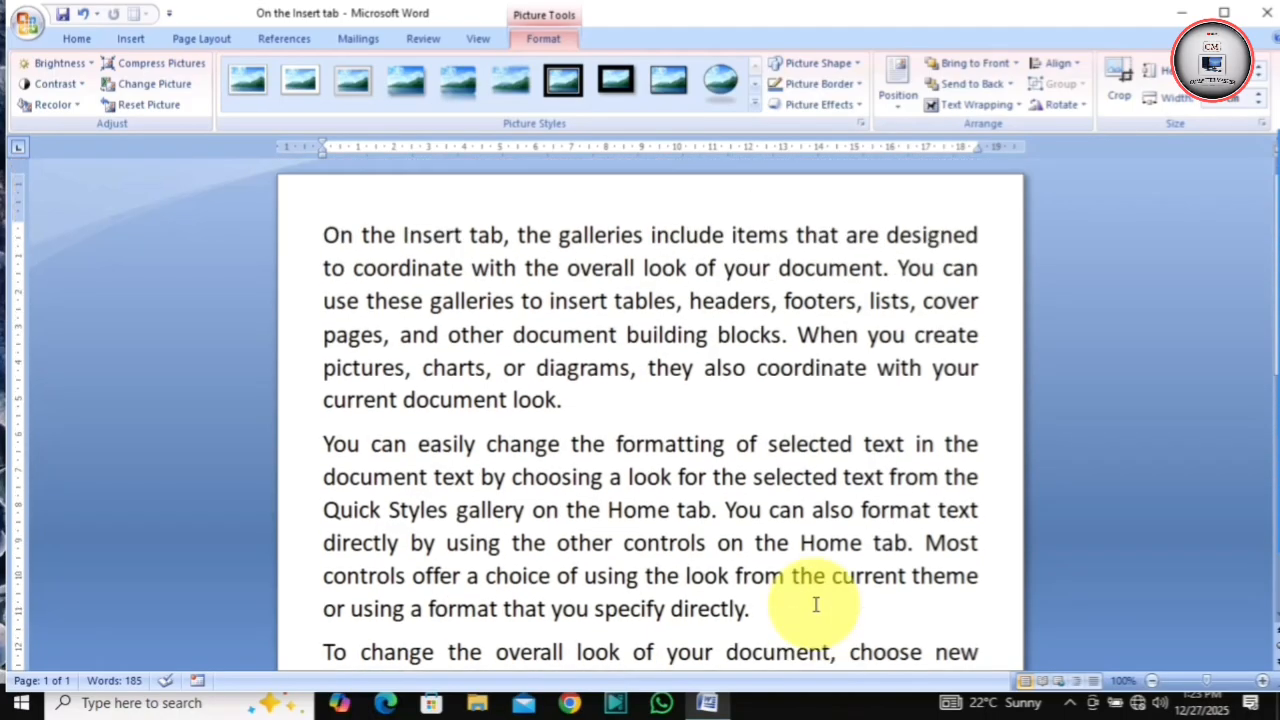
left_click(1062, 64)
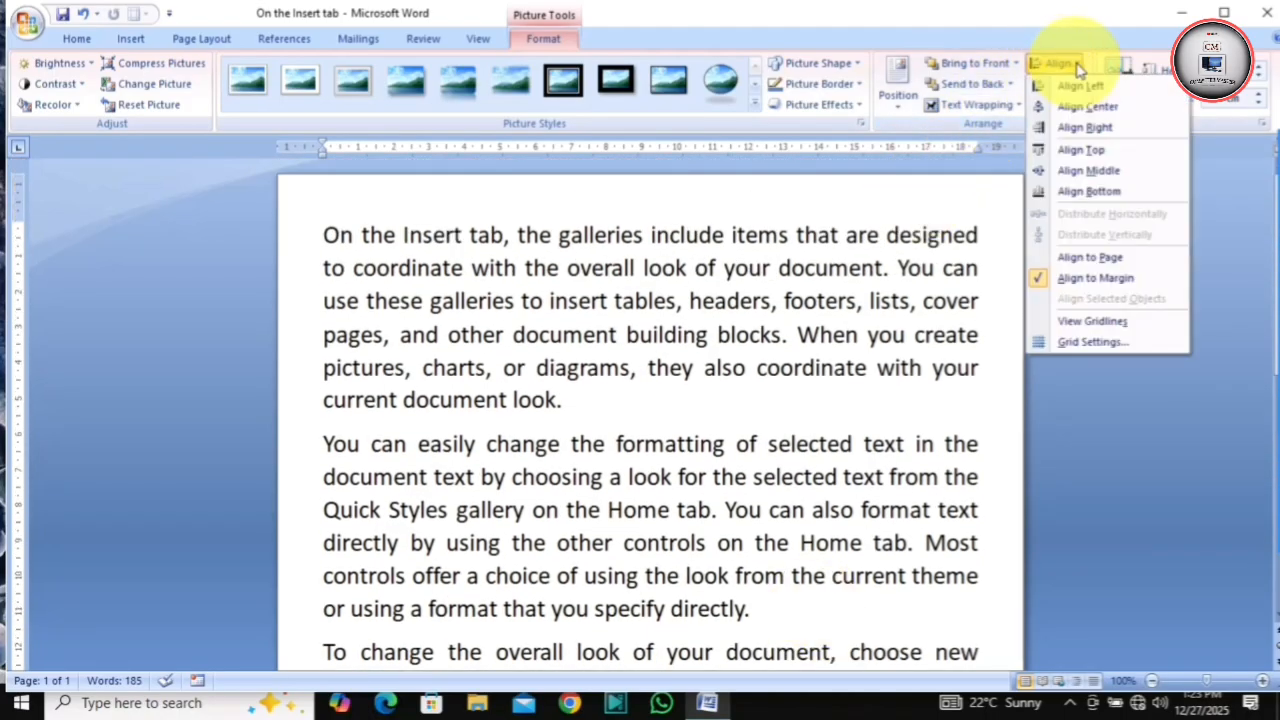
left_click(1081, 149)
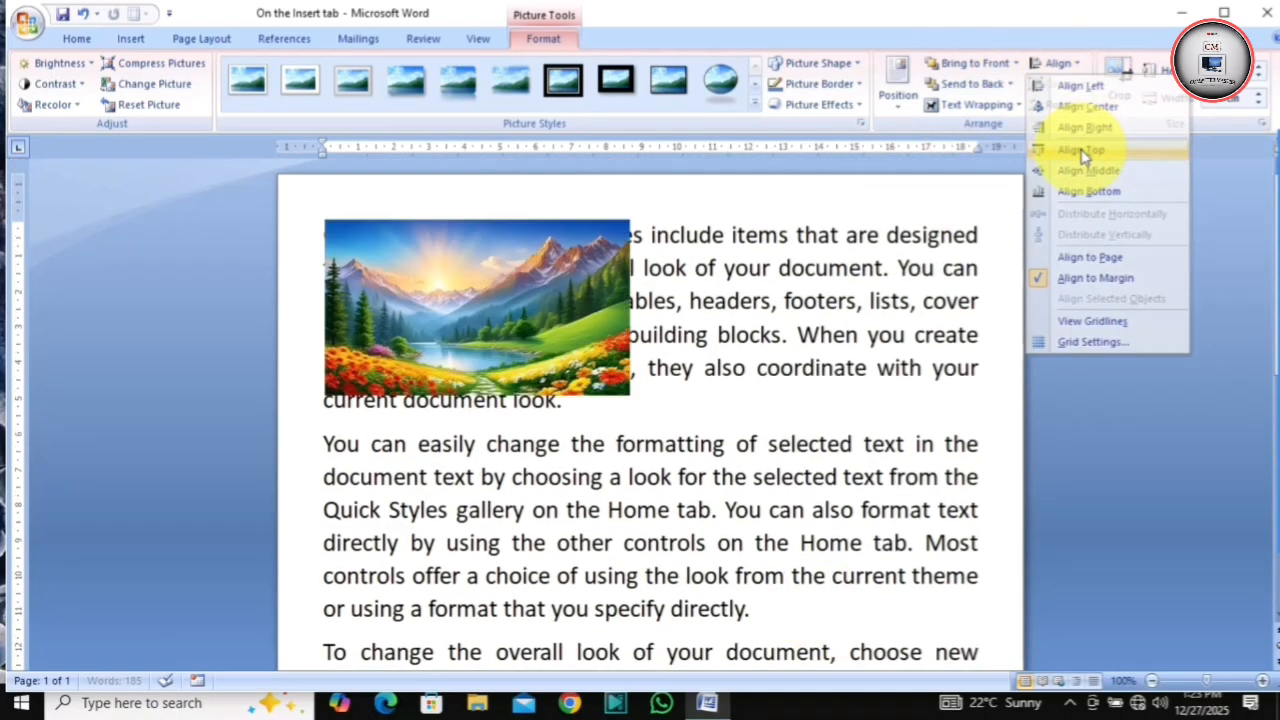
left_click(1070, 64)
left_click(1078, 107)
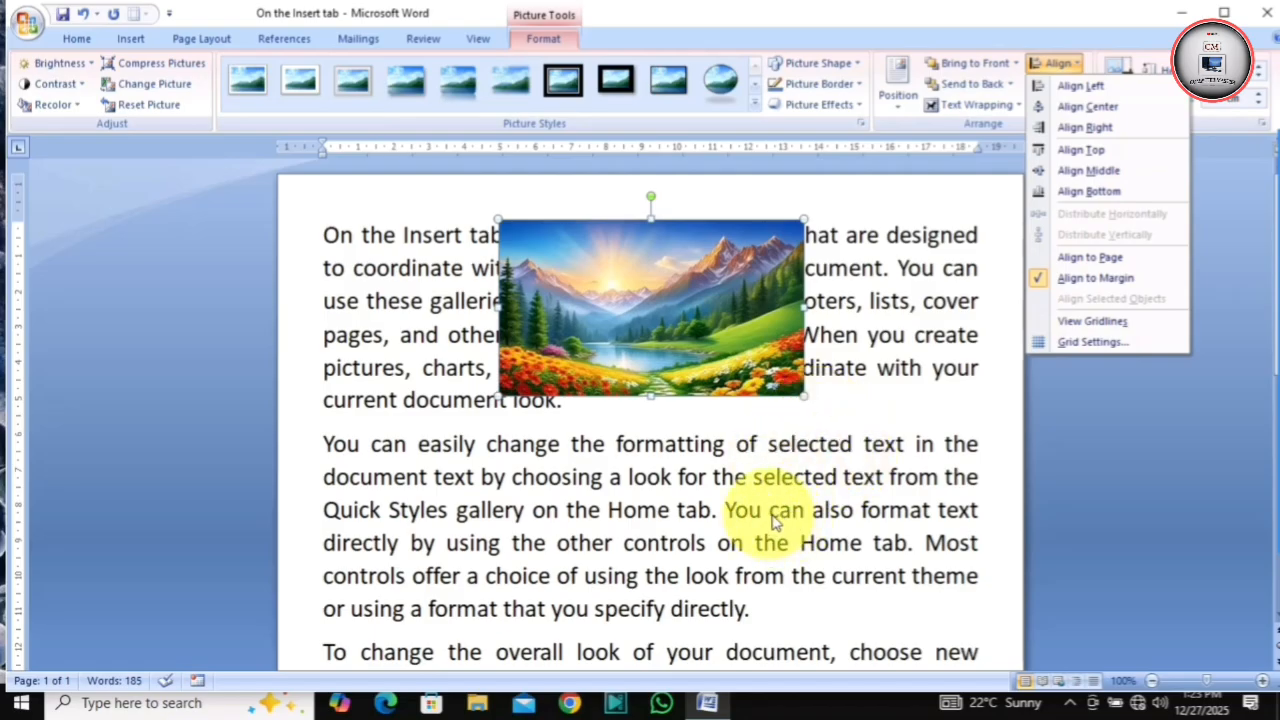
Show the gridlines over the page, look through the document with them, and hide them again.
left_click(1086, 322)
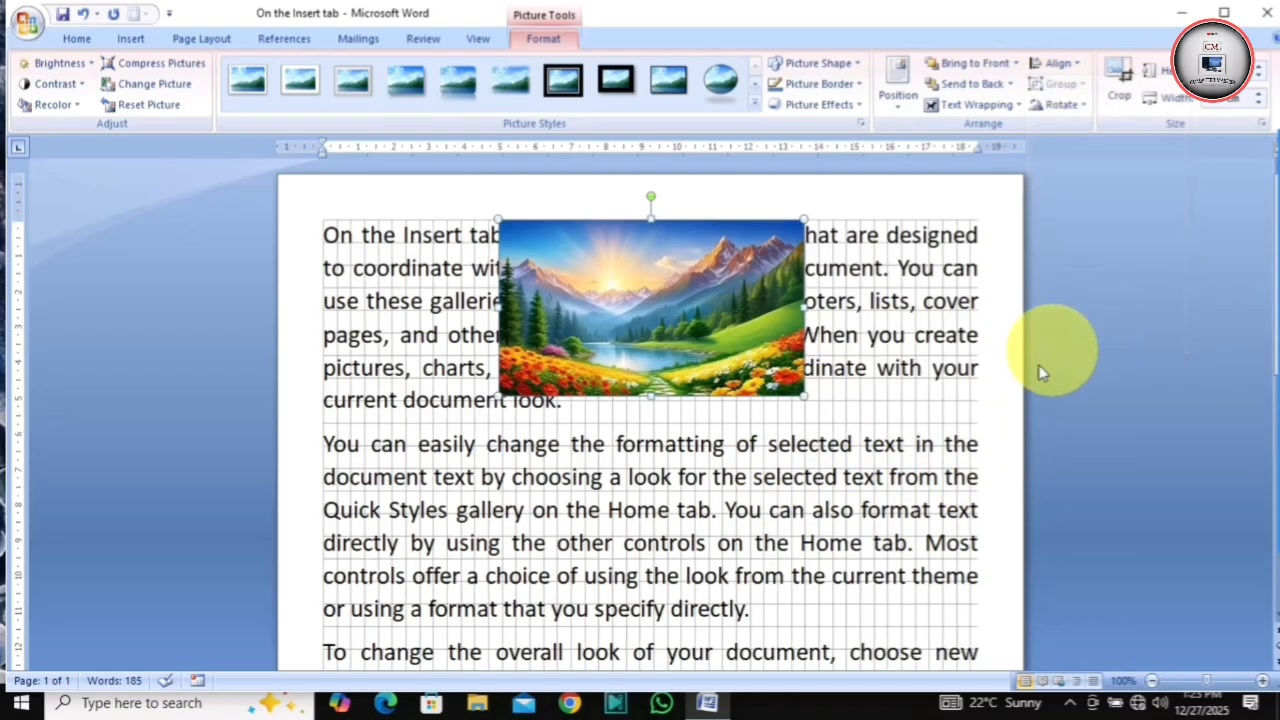
scroll(791, 476, "down", 1)
scroll(791, 476, "down", 10)
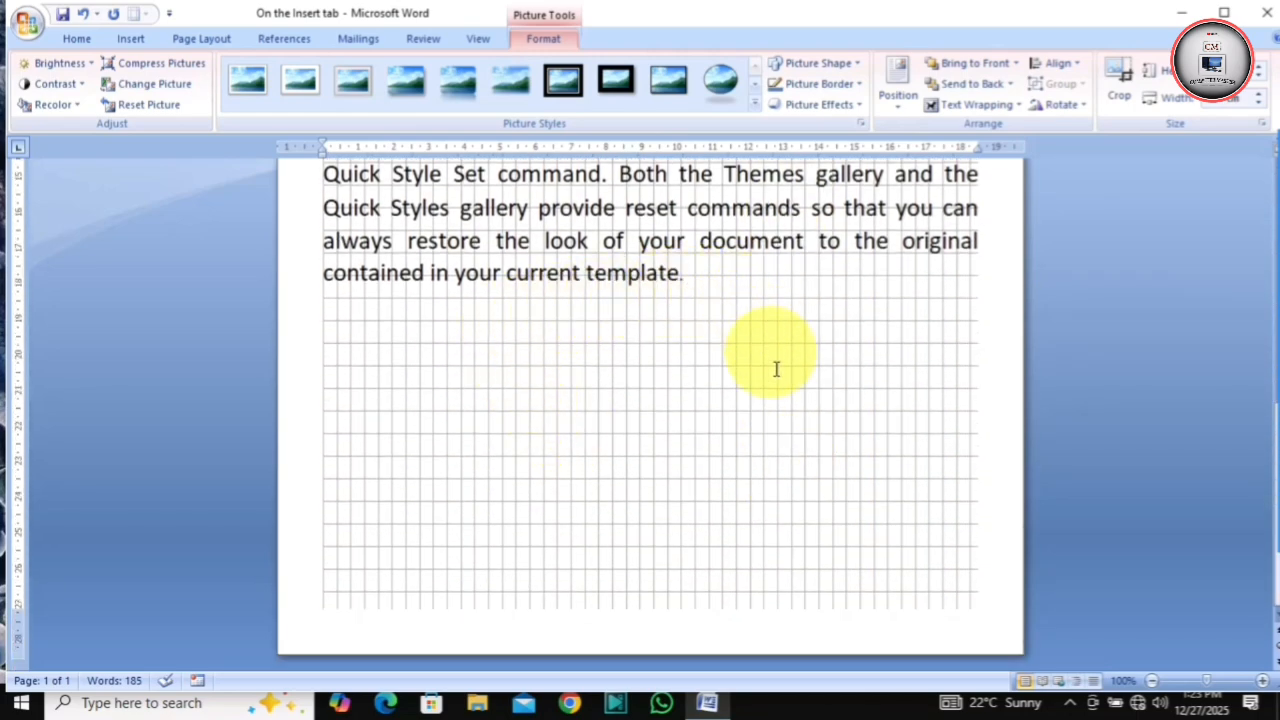
scroll(700, 457, "up", 12)
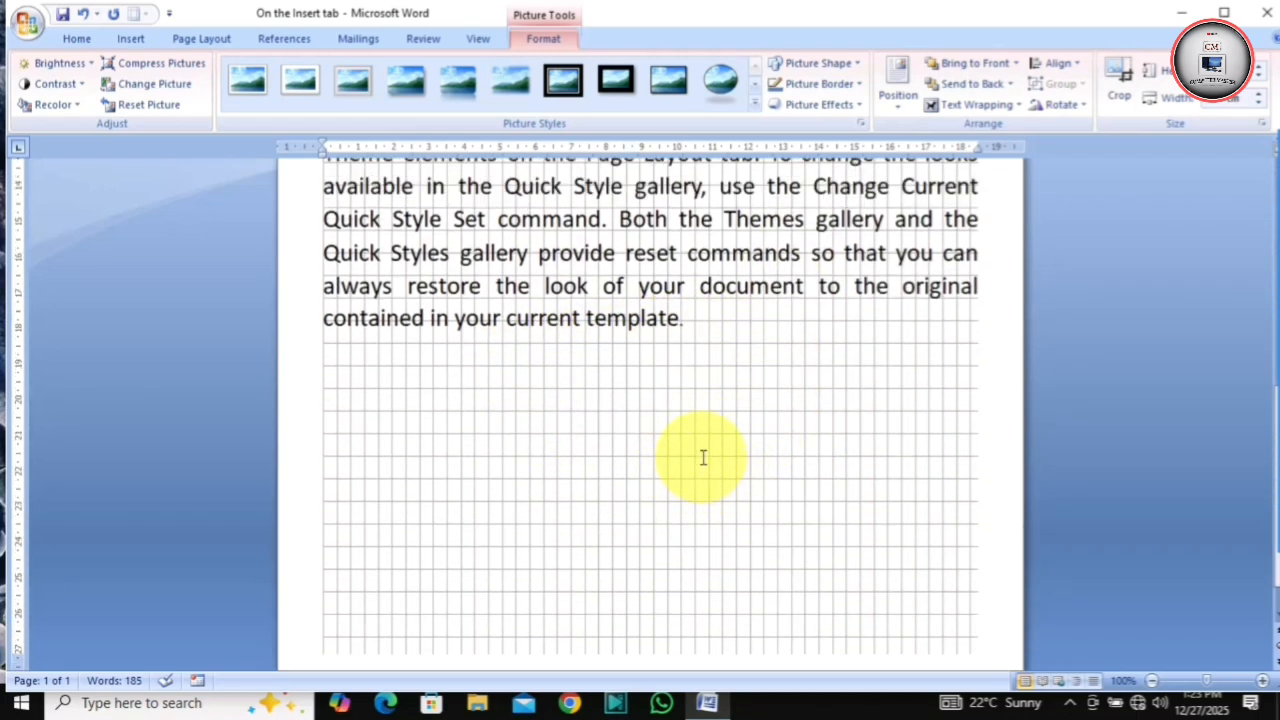
left_click(1073, 63)
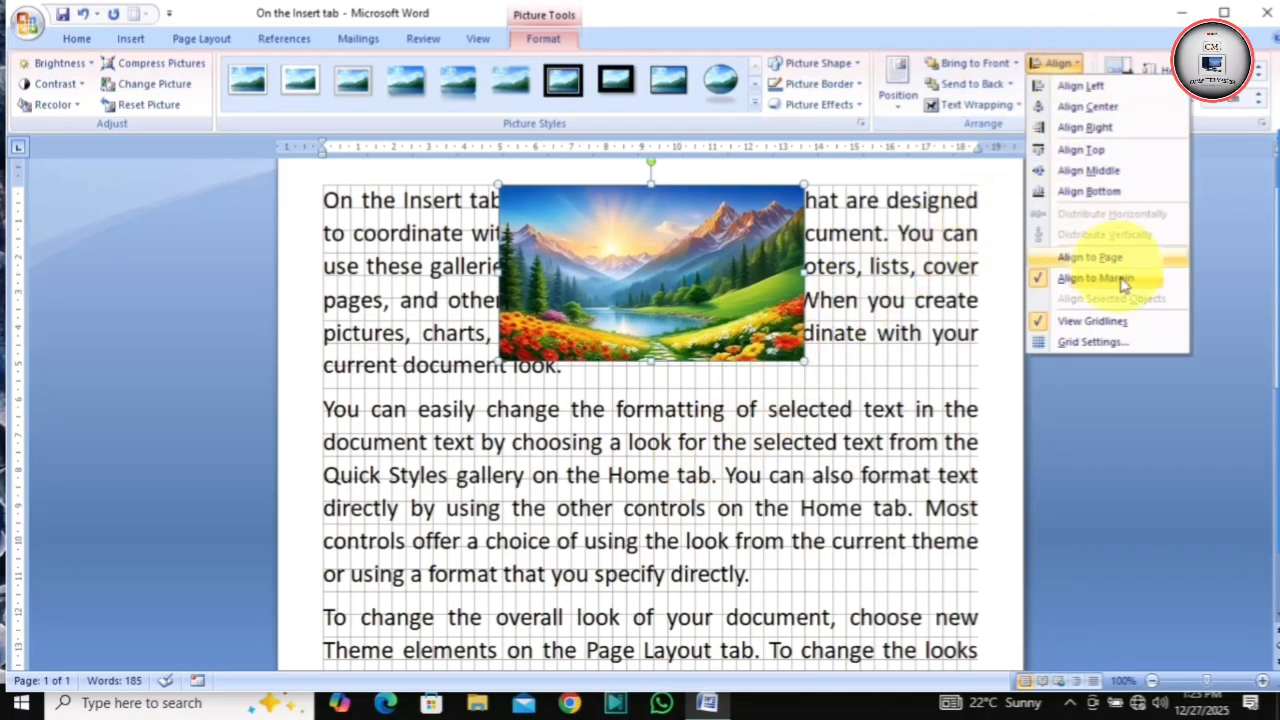
left_click(1075, 322)
scroll(600, 377, "down", 4)
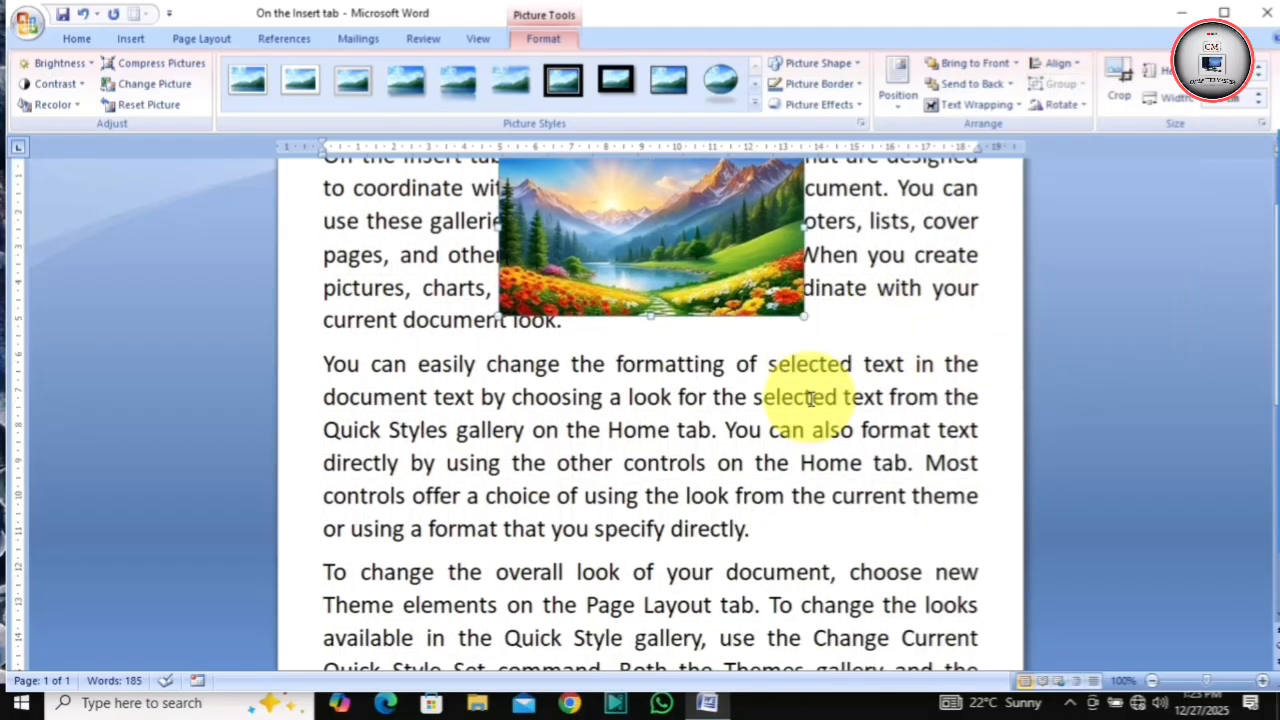
scroll(765, 438, "up", 5)
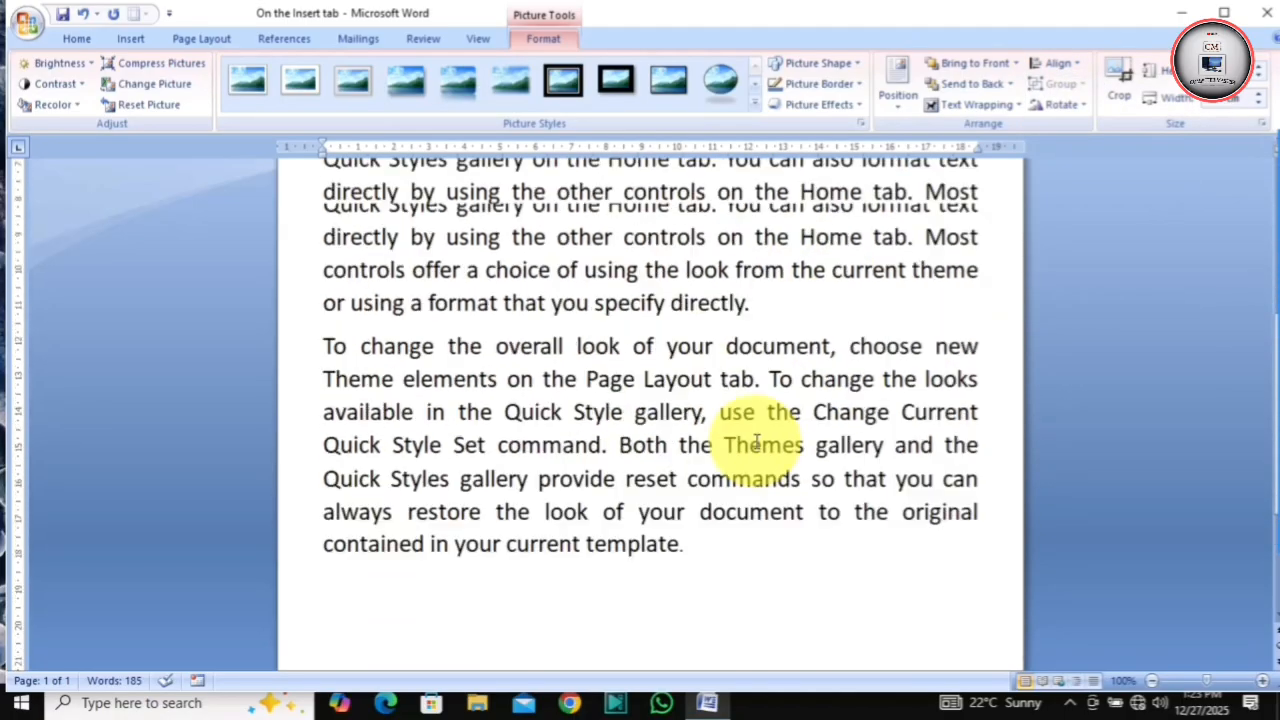
View the Drawing Grid settings and close them without changes.
left_click(1058, 63)
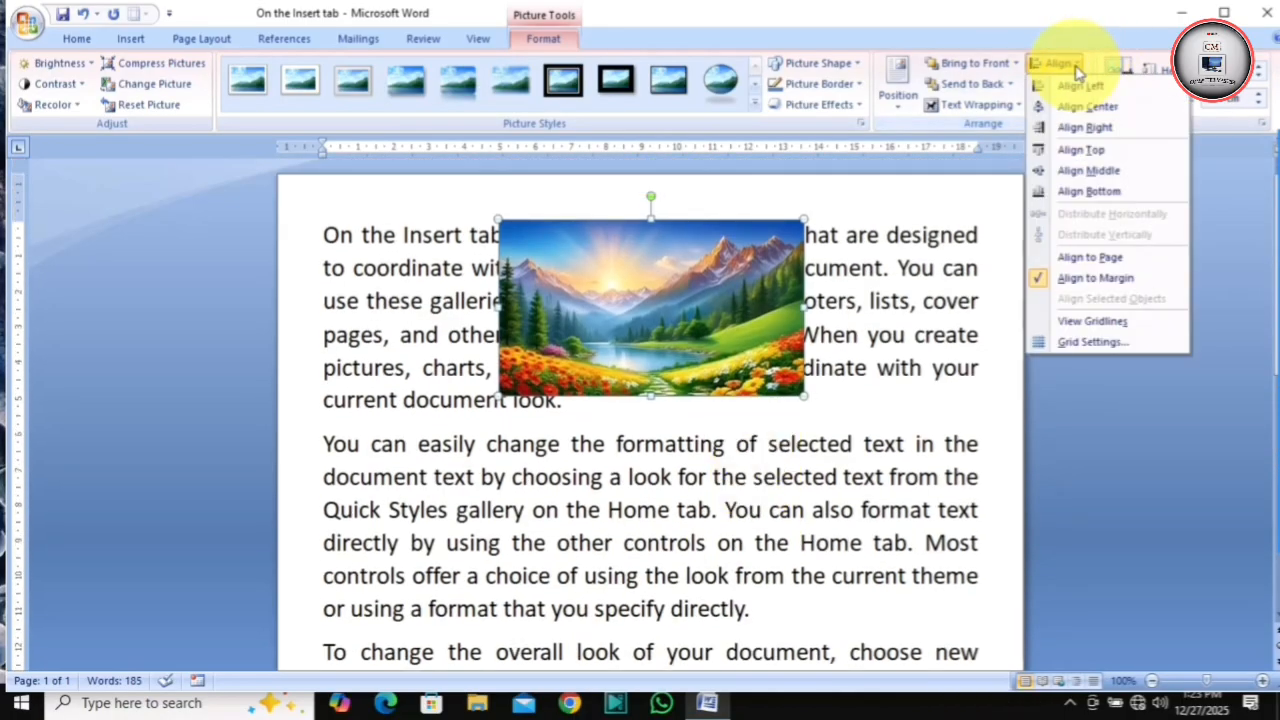
left_click(1089, 344)
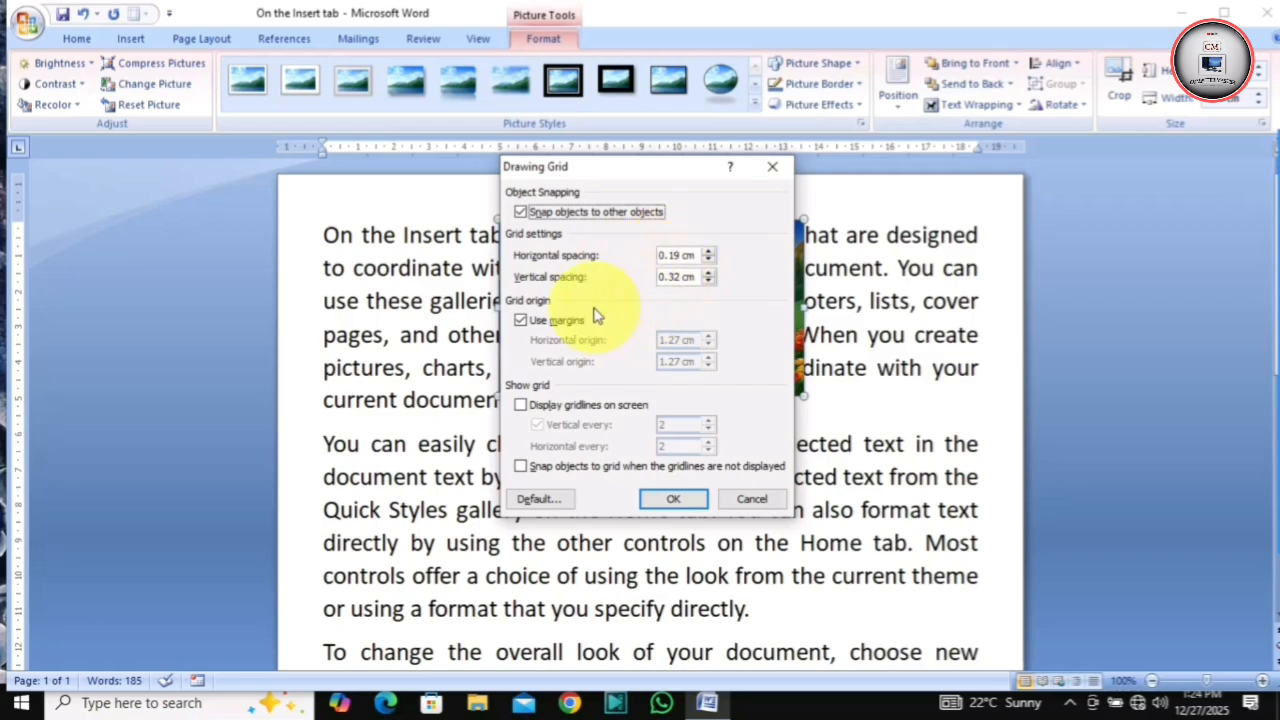
left_click(769, 170)
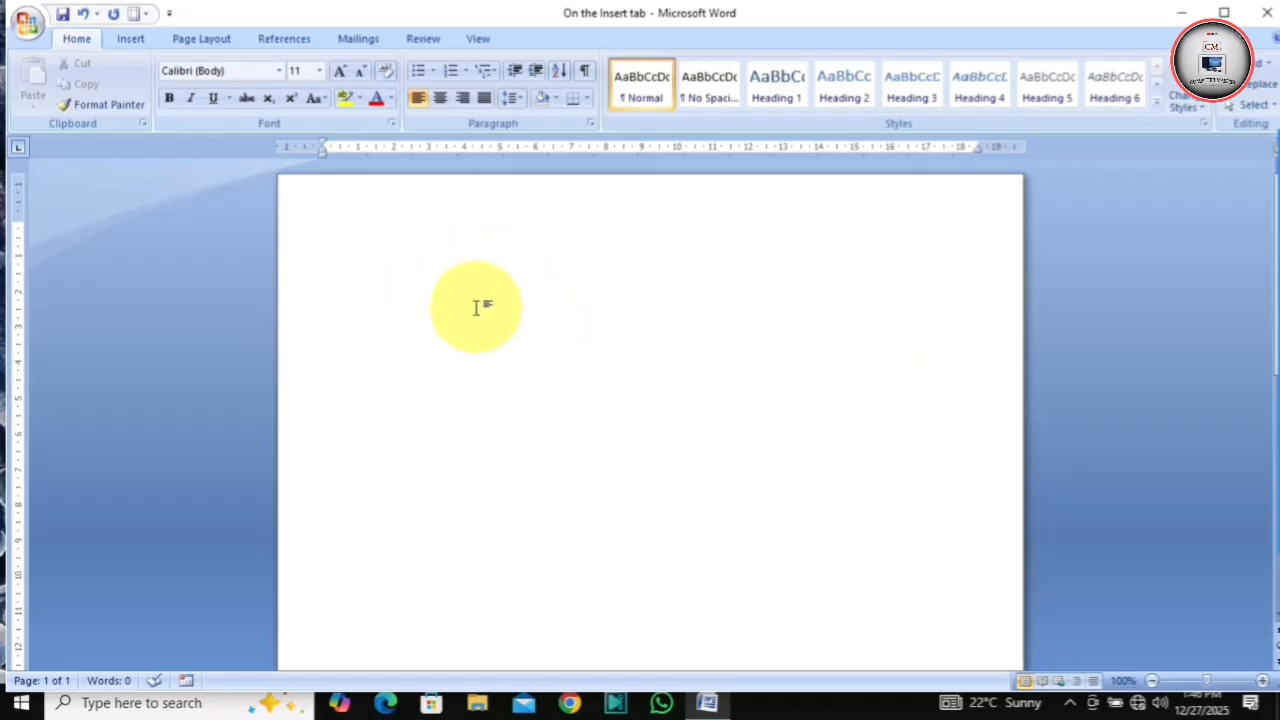
Insert the down-arrow picture into the blank document.
left_click(130, 40)
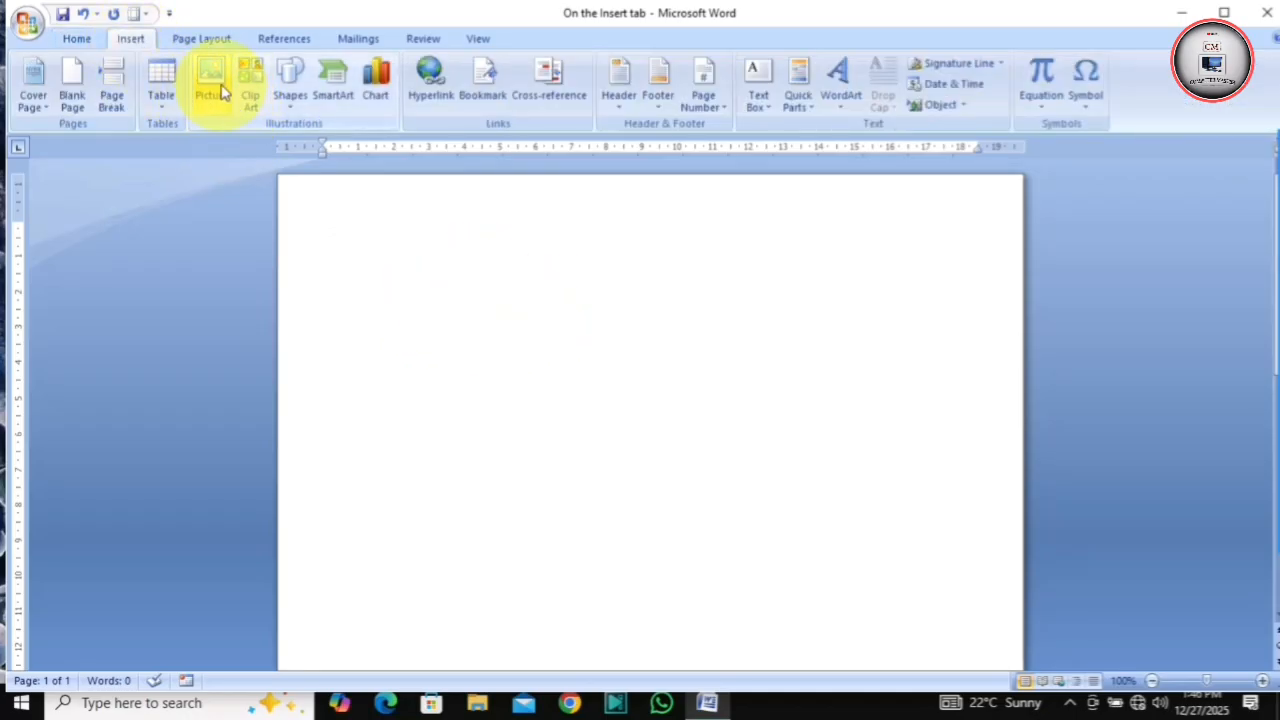
left_click(221, 90)
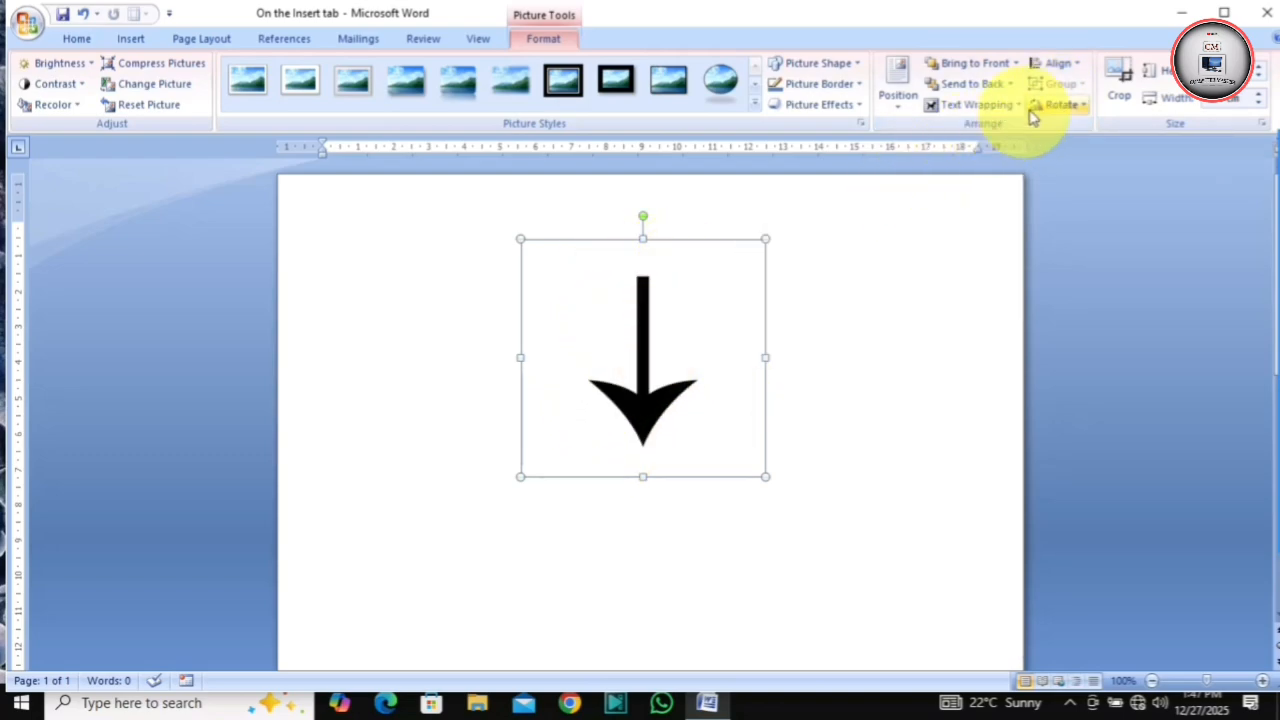
Open the rotation options for the down-arrow picture.
left_click(1080, 106)
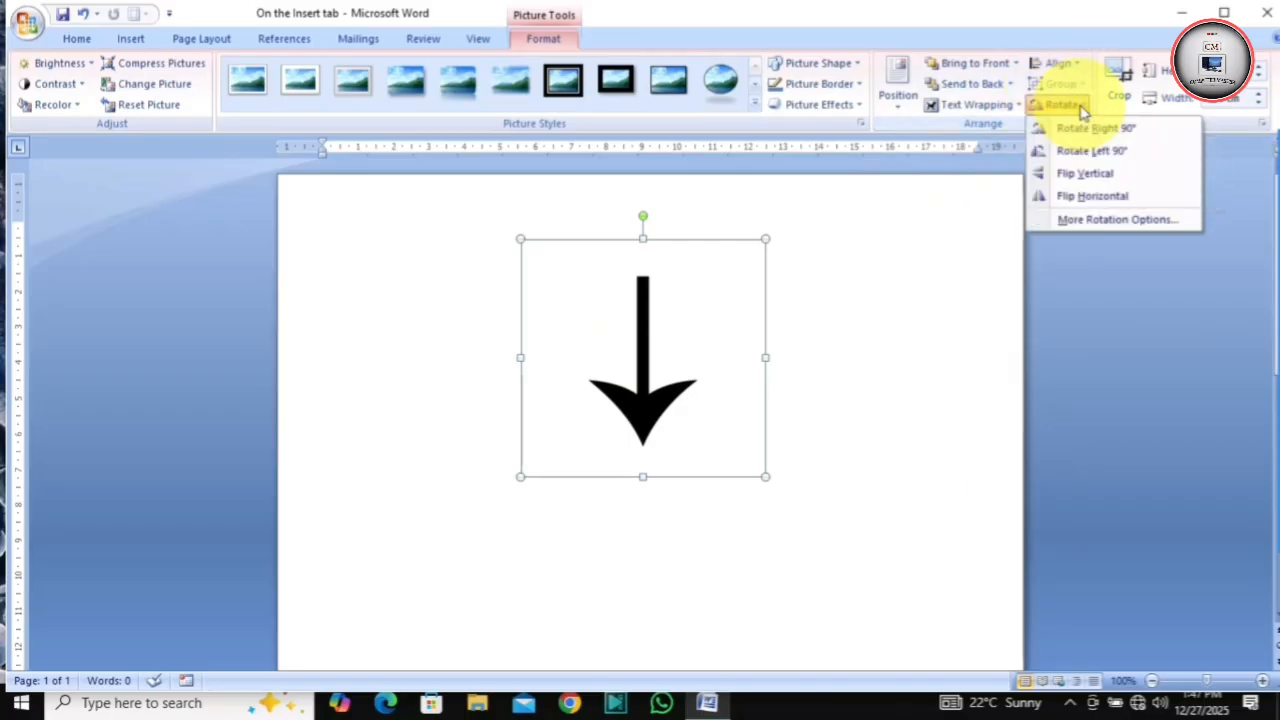